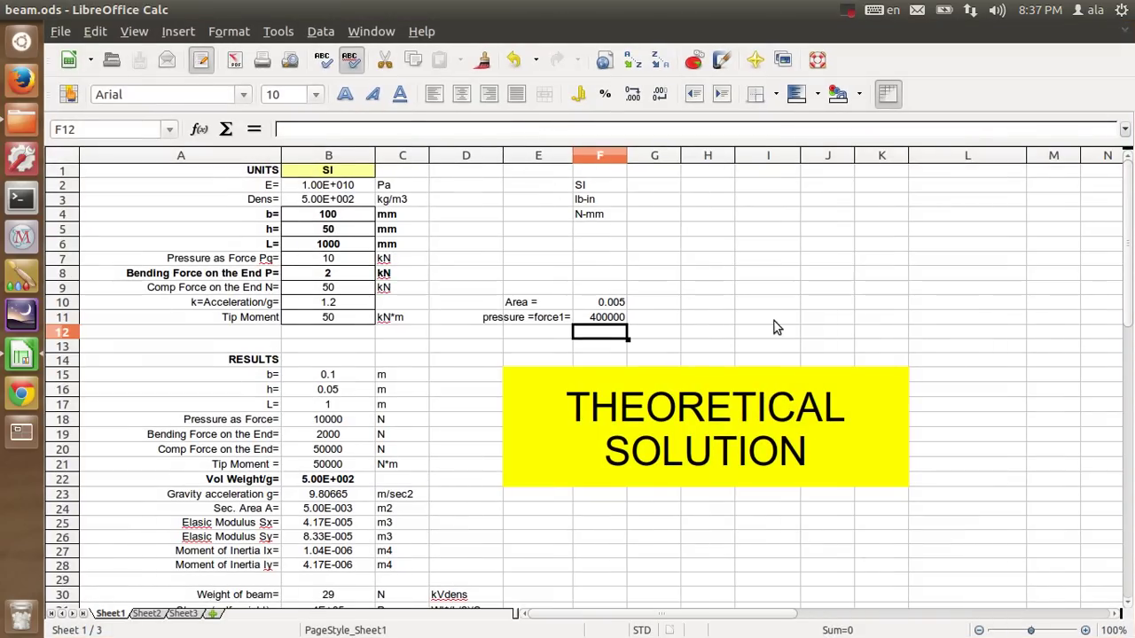
- Check the beam width b, height h and length L inputs in the theoretical-solution sheet
{"action": "key", "text": "Down"}
{"action": "key", "text": "Down"}
{"action": "key", "text": "Down"}
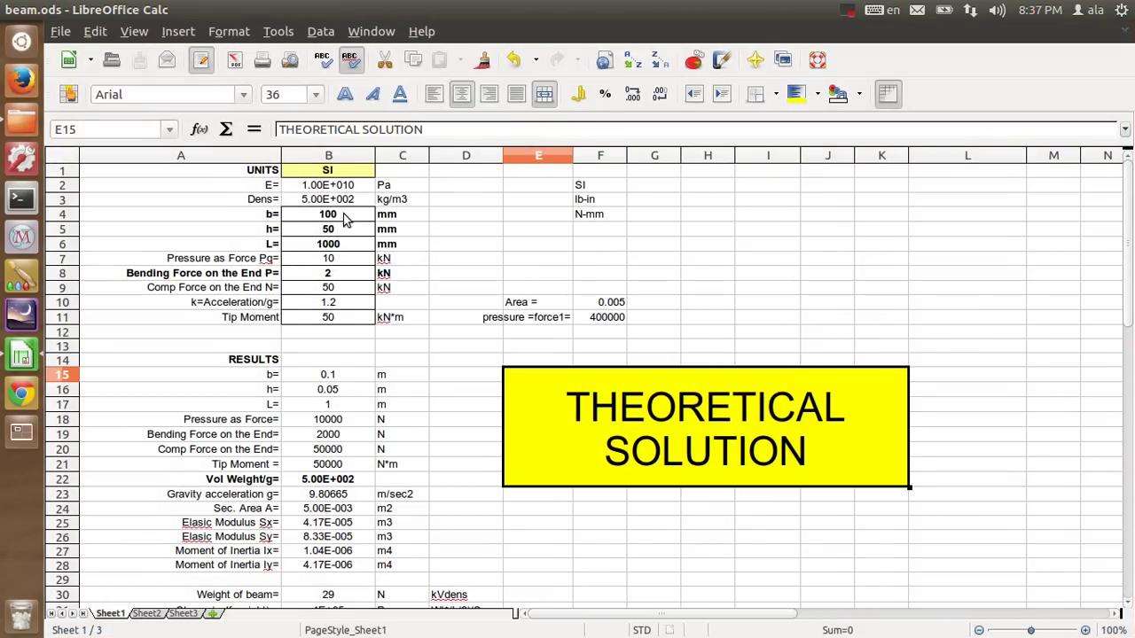
{"action": "left_click", "coordinate": [344, 217]}
{"action": "left_click", "coordinate": [335, 232]}
{"action": "left_click", "coordinate": [335, 247]}
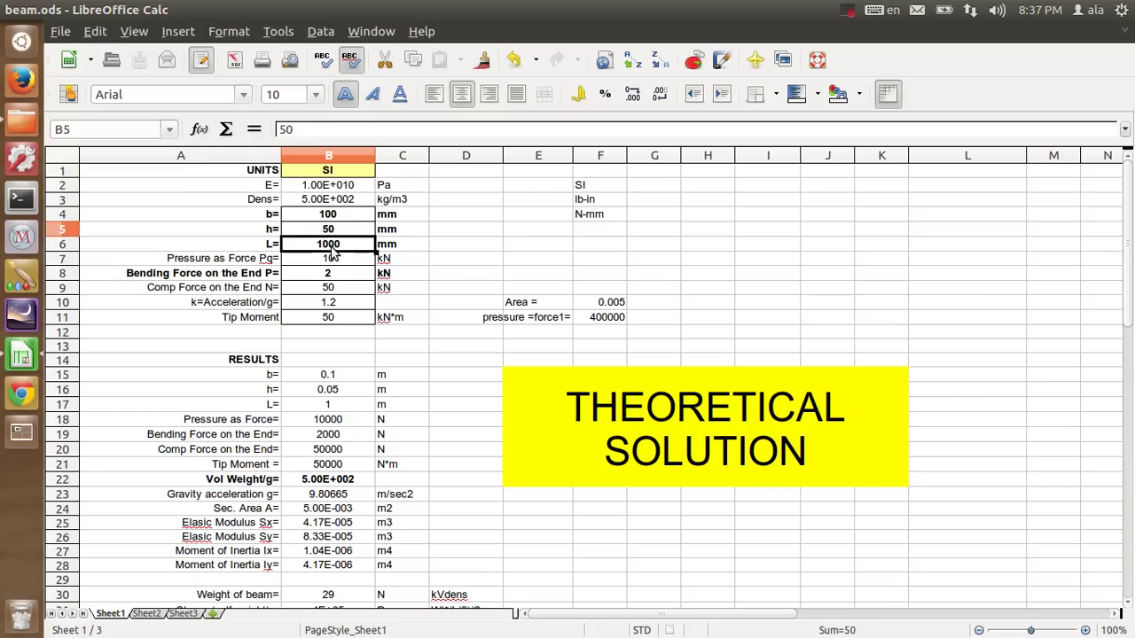
- Find FreeCAD in the Dash application search and launch it
{"action": "left_click", "coordinate": [21, 44]}
{"action": "type", "text": "ka"}
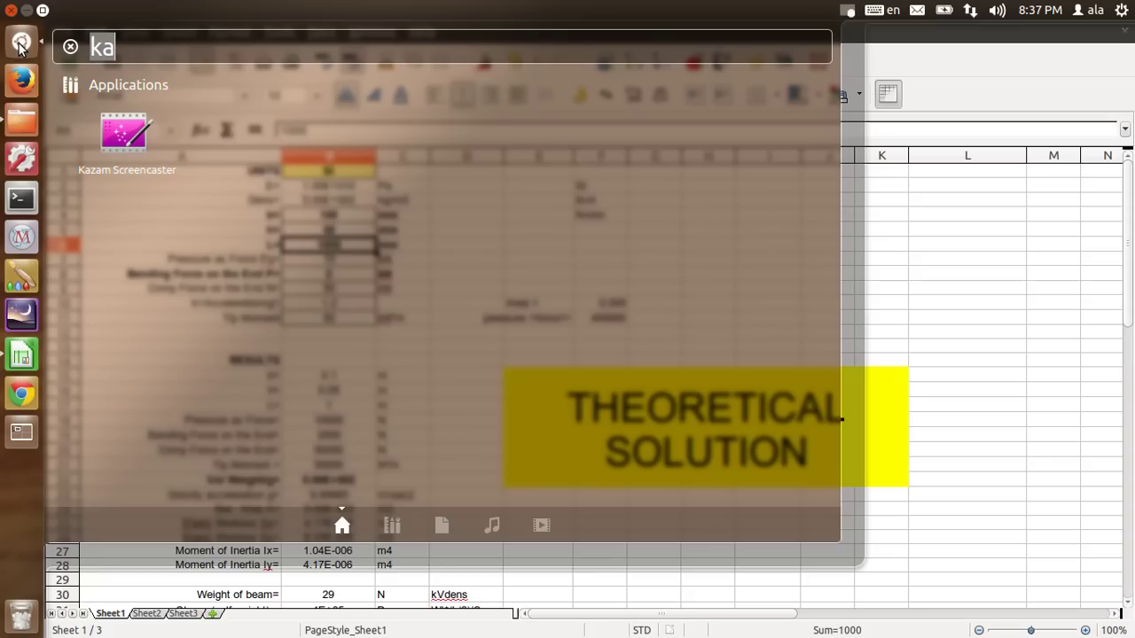
{"action": "type", "text": "fr"}
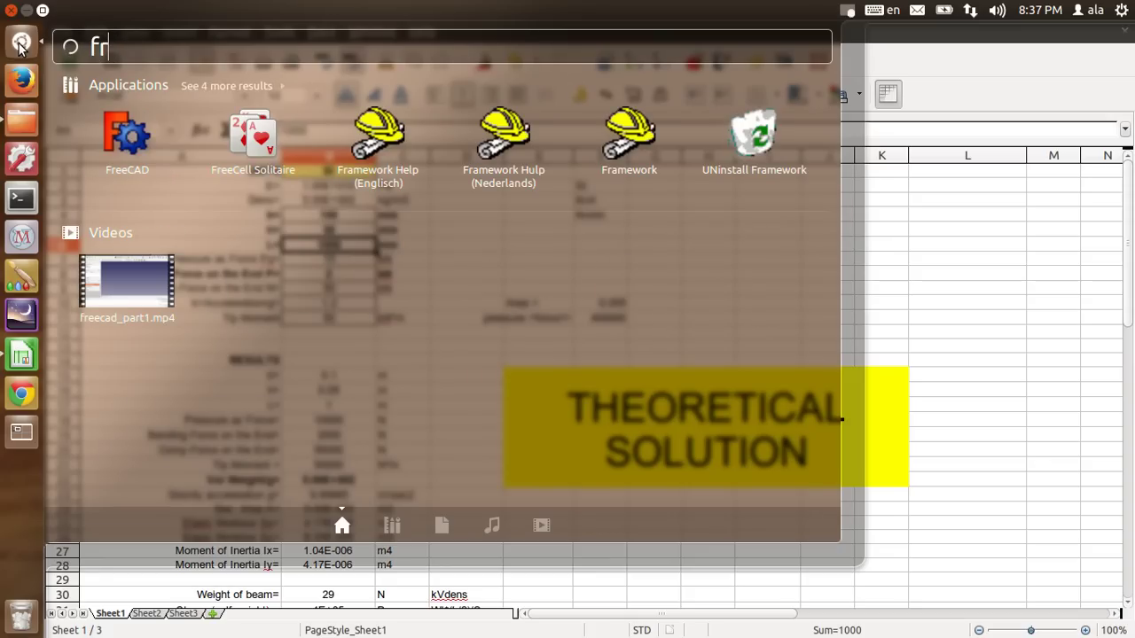
{"action": "left_click", "coordinate": [129, 131]}
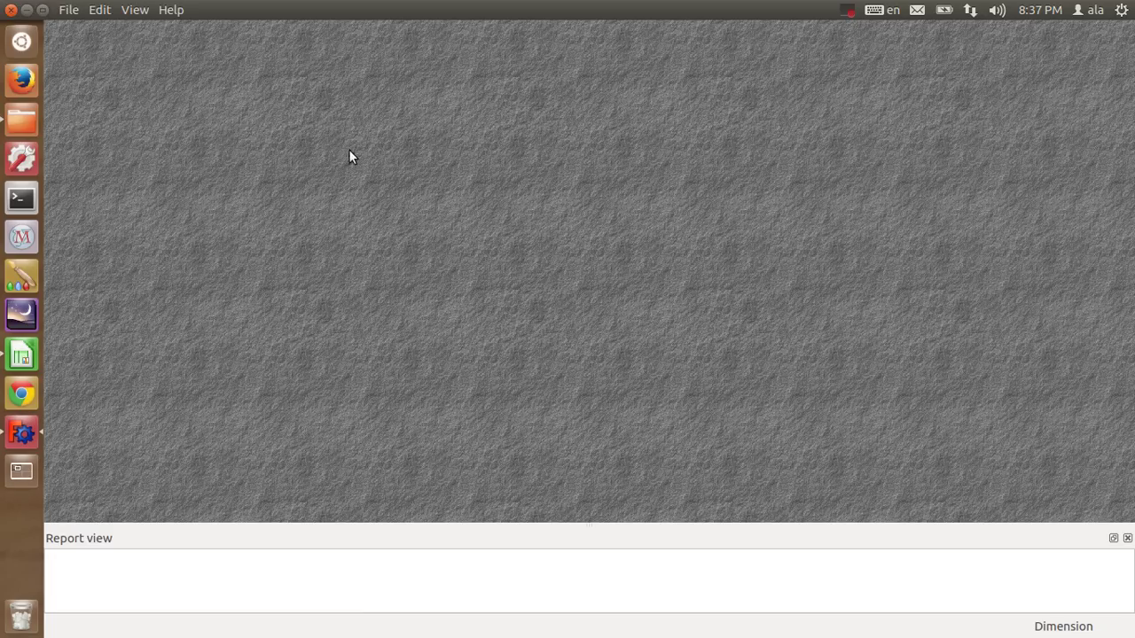
- Switch to the Part Design workbench and create a new empty document
{"action": "left_click", "coordinate": [135, 9]}
{"action": "mouse_move", "coordinate": [168, 34]}
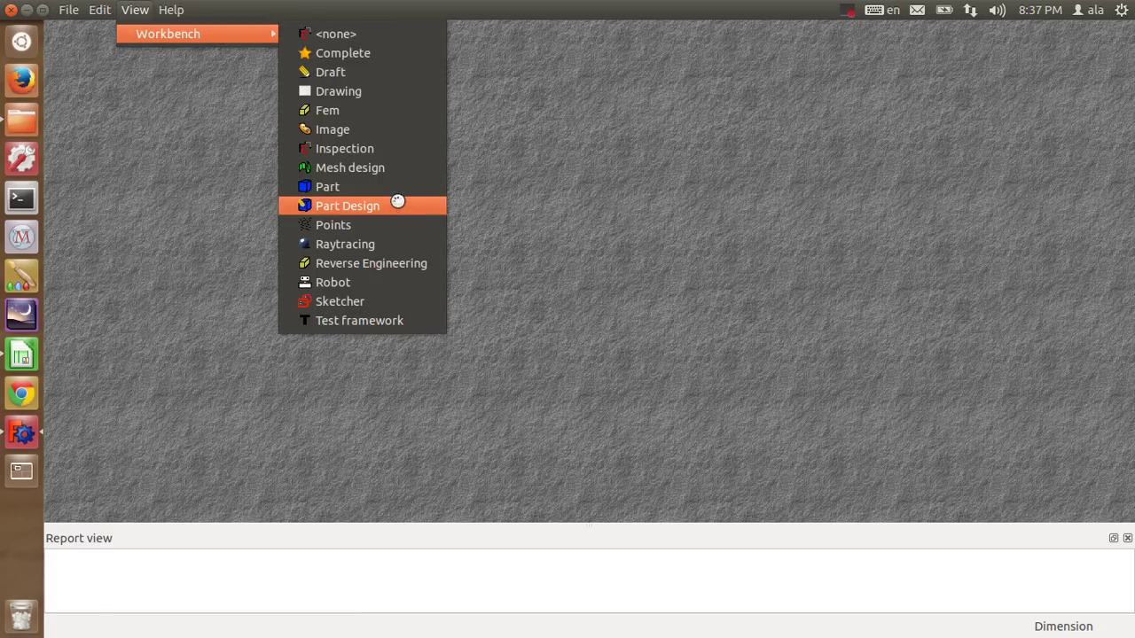
{"action": "left_click", "coordinate": [397, 205]}
{"action": "left_click", "coordinate": [68, 9]}
{"action": "left_click", "coordinate": [73, 29]}
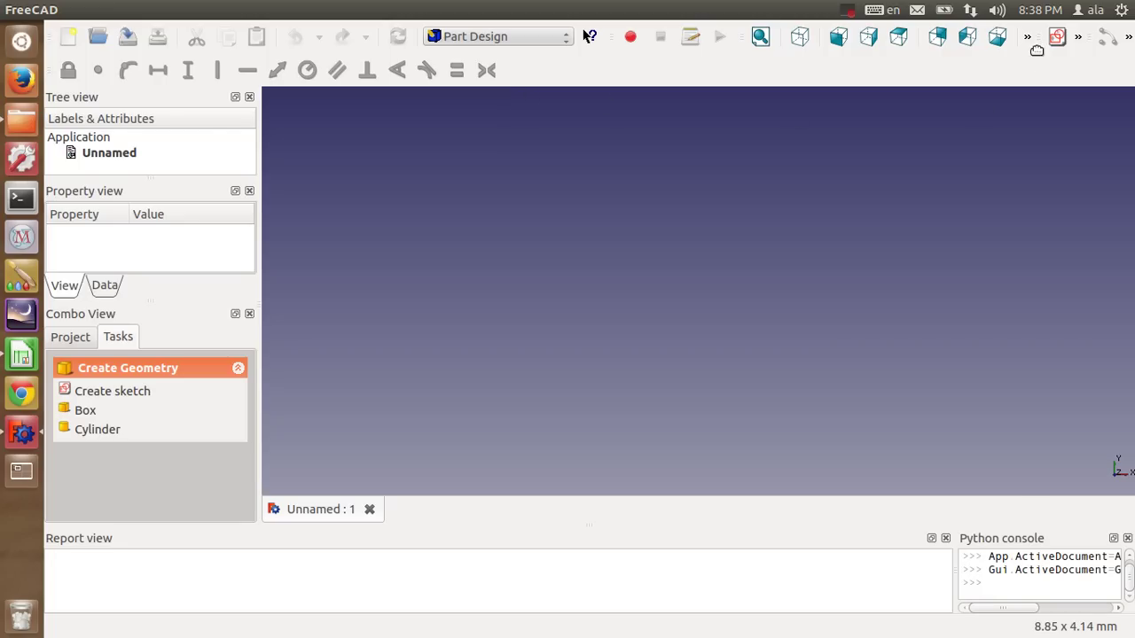
- Create a sketch on the XY plane with grid snap on, rearranging the sketch toolbars
{"action": "mouse_move", "coordinate": [1045, 37]}
{"action": "left_mouse_down"}
{"action": "mouse_move", "coordinate": [551, 55]}
{"action": "mouse_move", "coordinate": [523, 69]}
{"action": "left_mouse_up"}
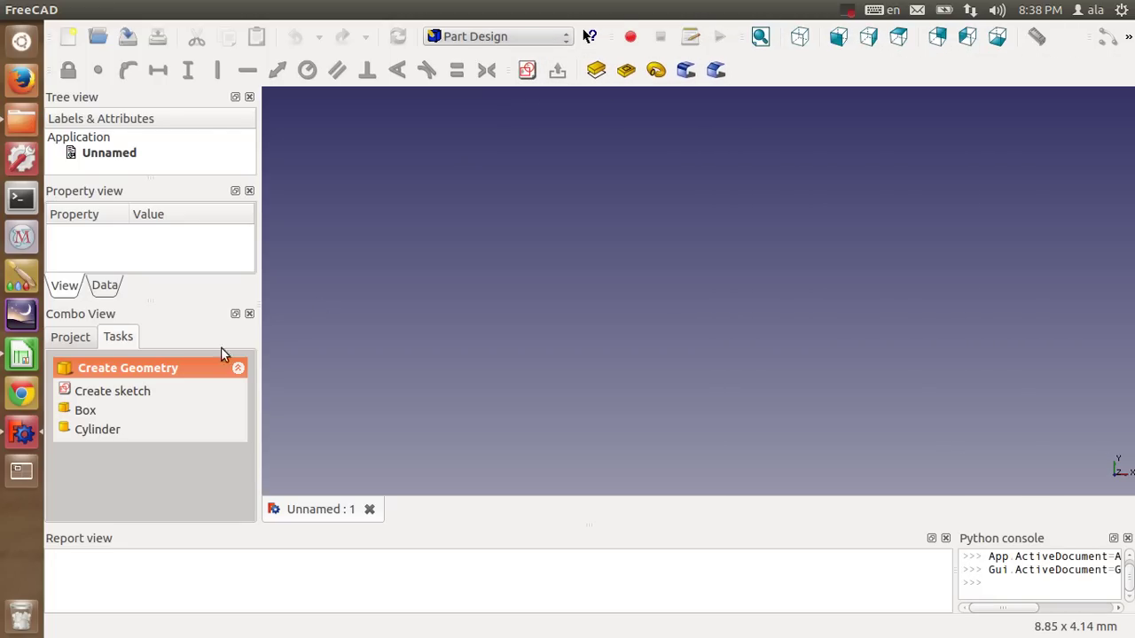
{"action": "left_click", "coordinate": [129, 392]}
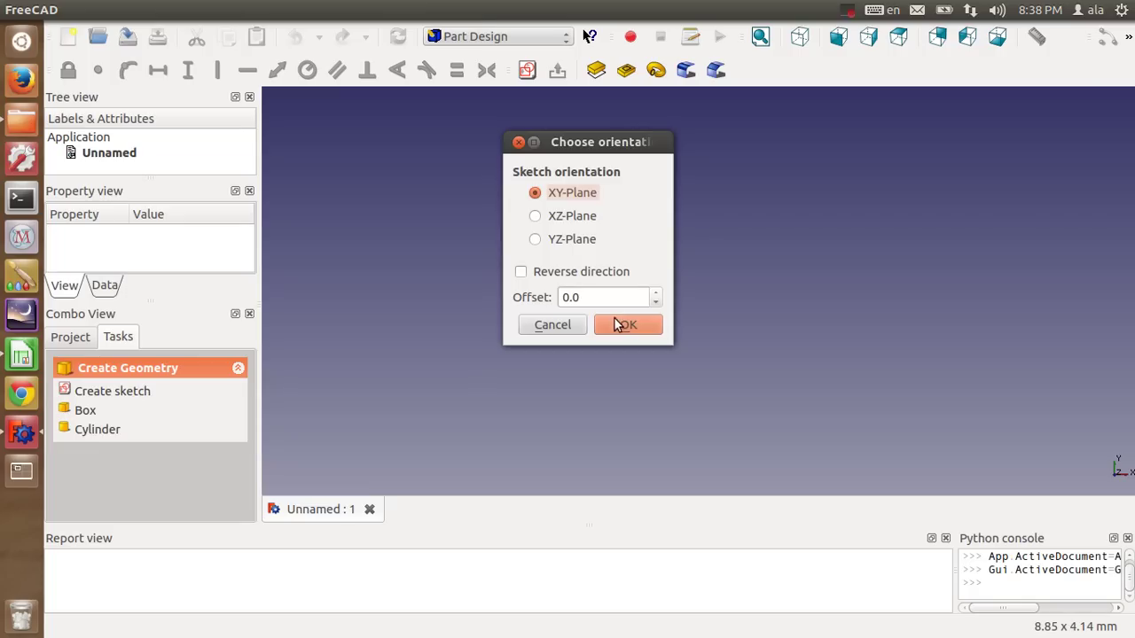
{"action": "left_click", "coordinate": [617, 322]}
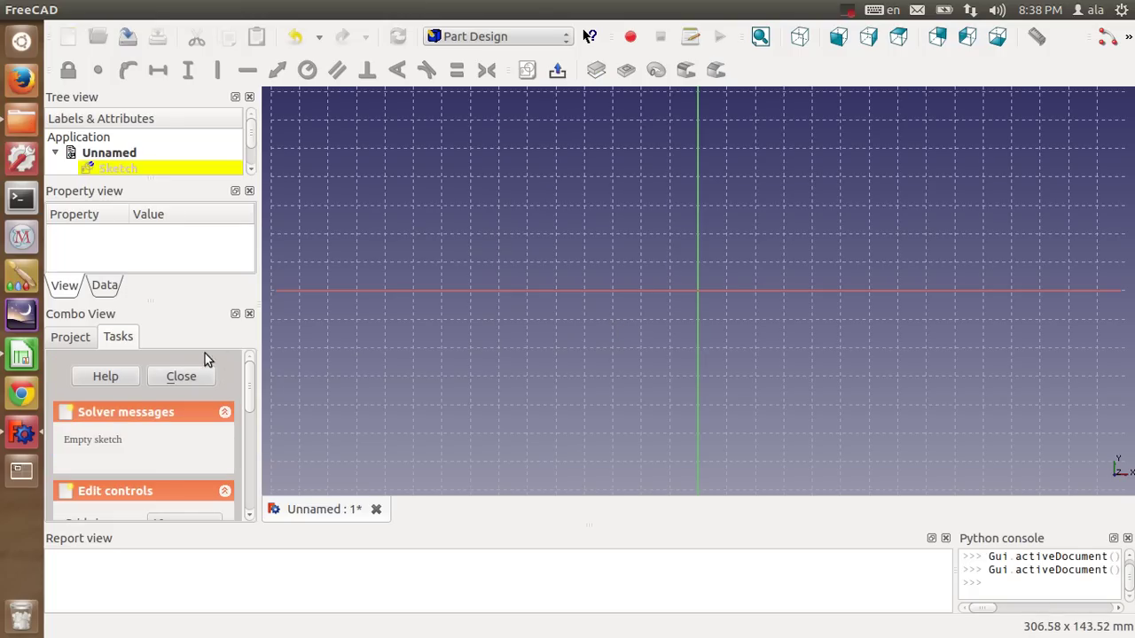
{"action": "left_click_drag", "start_coordinate": [249, 385], "coordinate": [254, 433]}
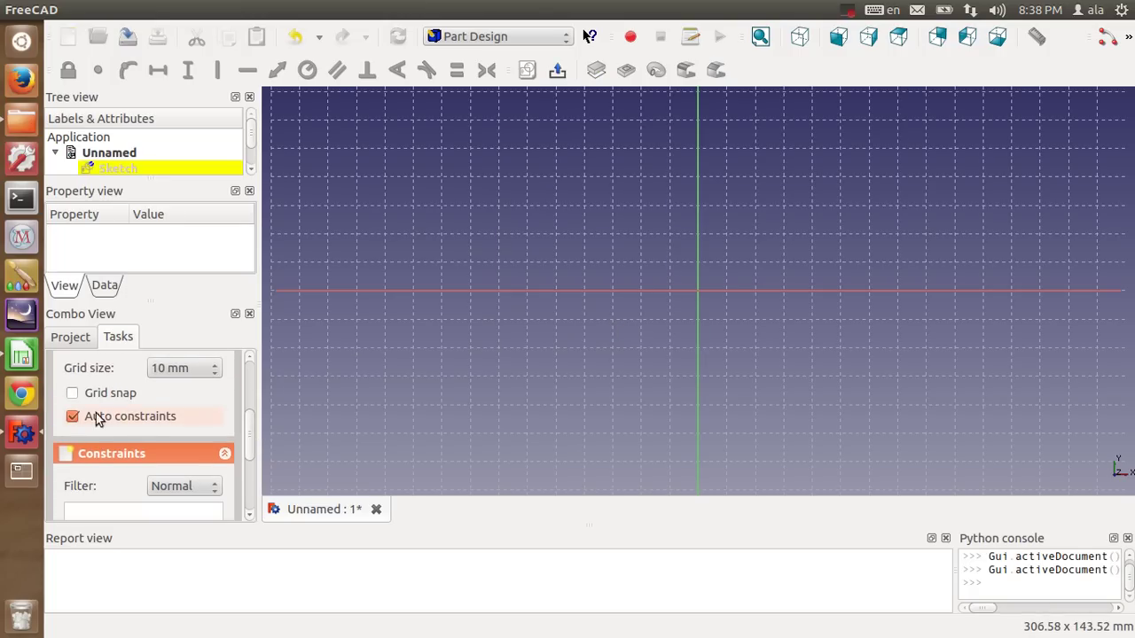
{"action": "left_click", "coordinate": [75, 394]}
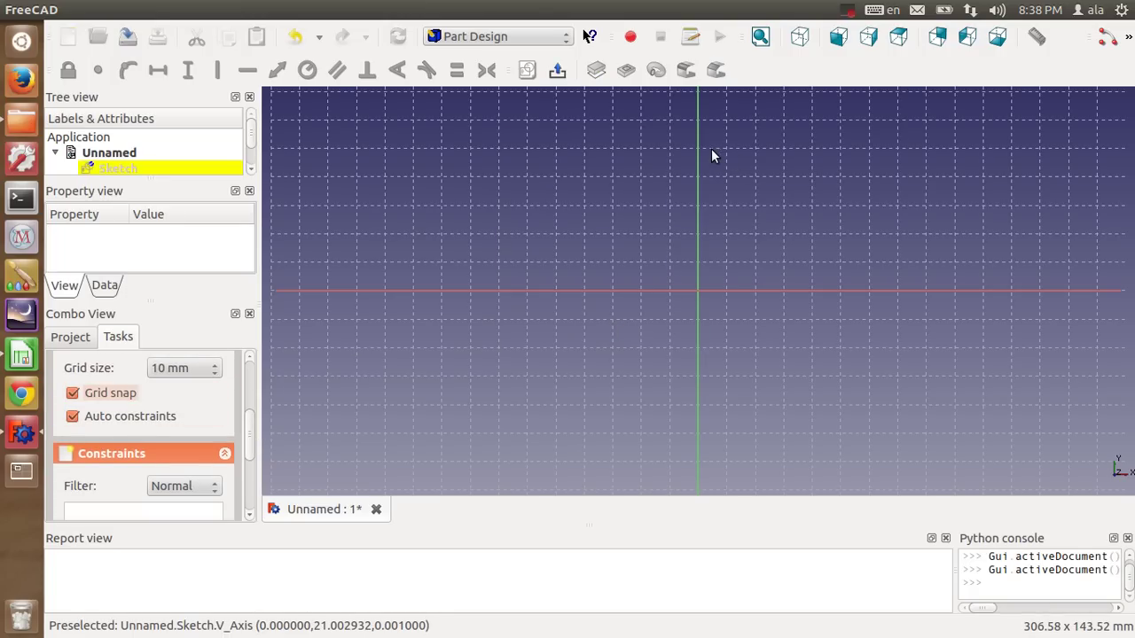
{"action": "left_click_drag", "start_coordinate": [1070, 36], "coordinate": [862, 80]}
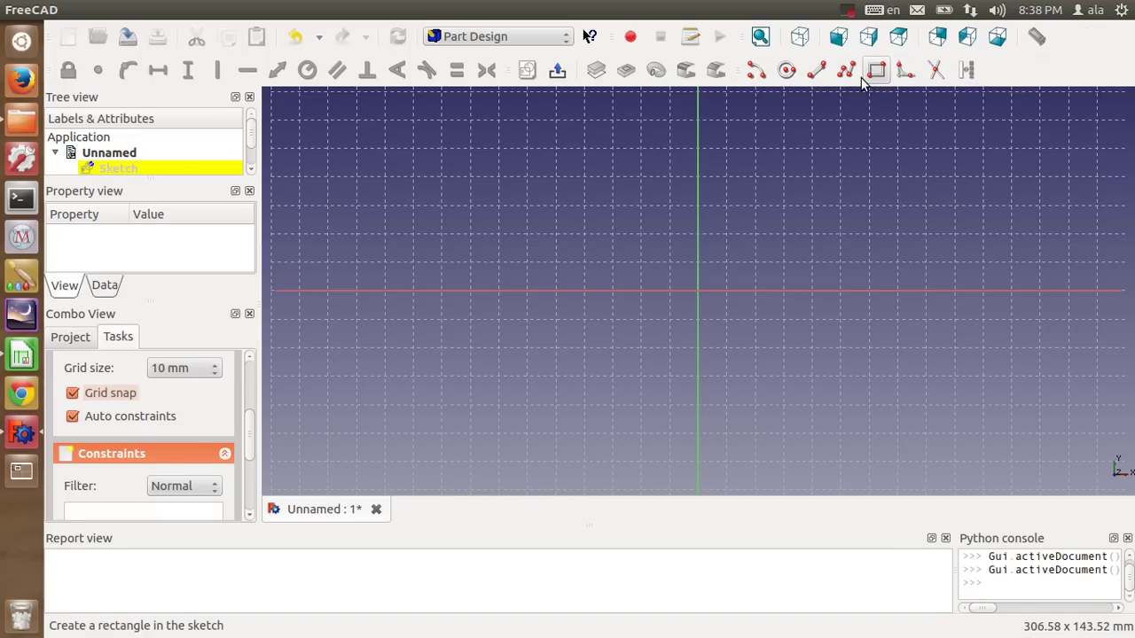
- Draw a rectangle starting near the sketch origin
{"action": "left_click", "coordinate": [878, 75]}
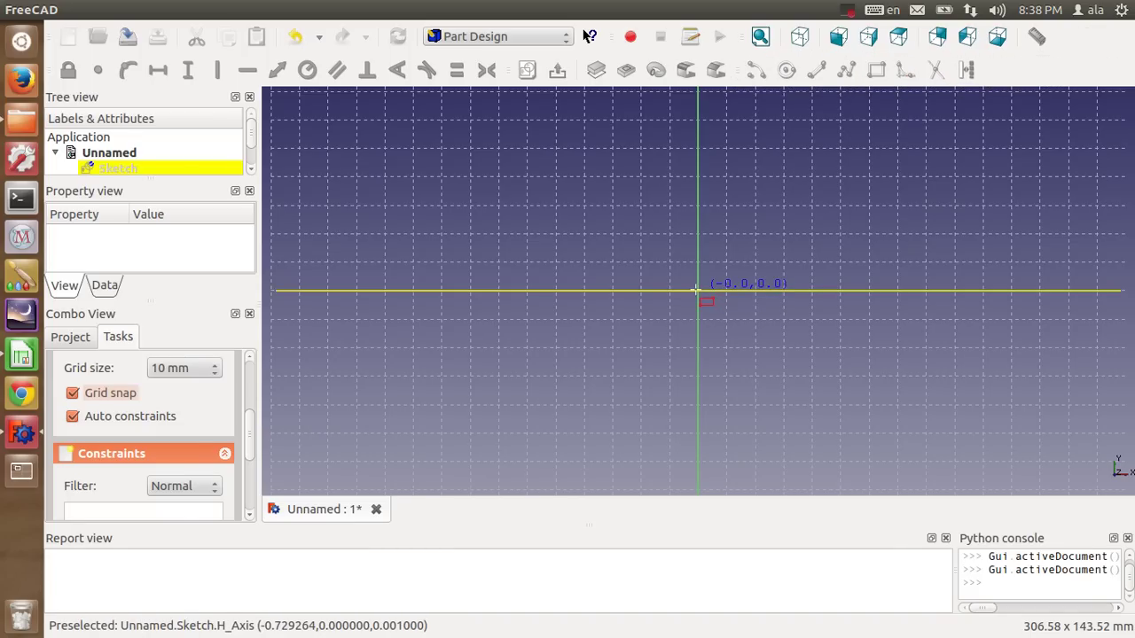
{"action": "left_click", "coordinate": [698, 292]}
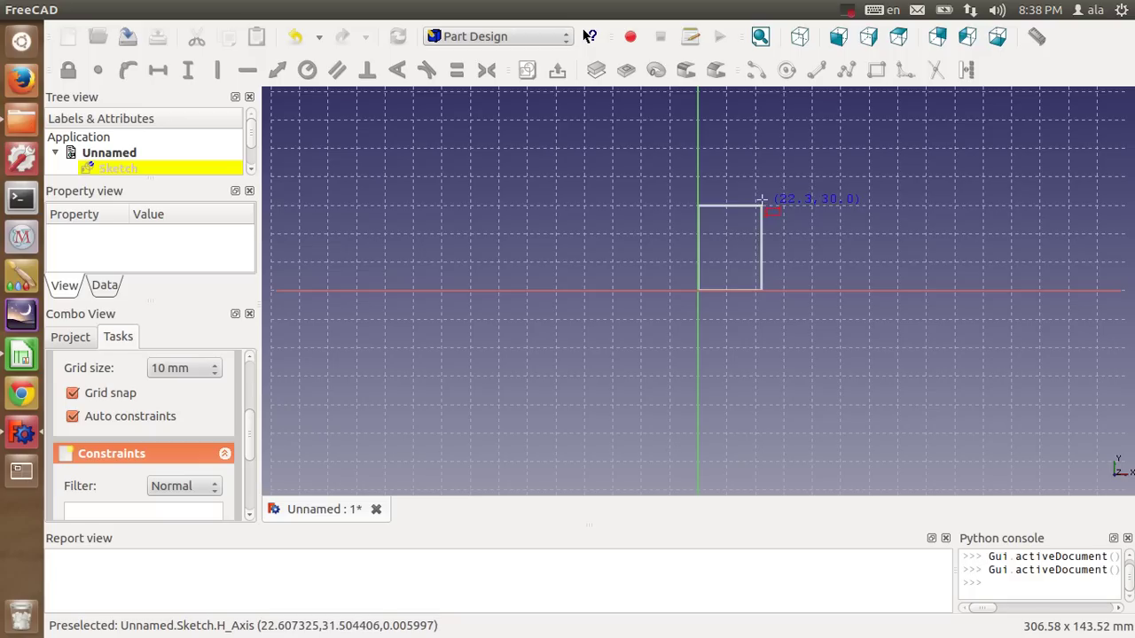
{"action": "left_click", "coordinate": [926, 177]}
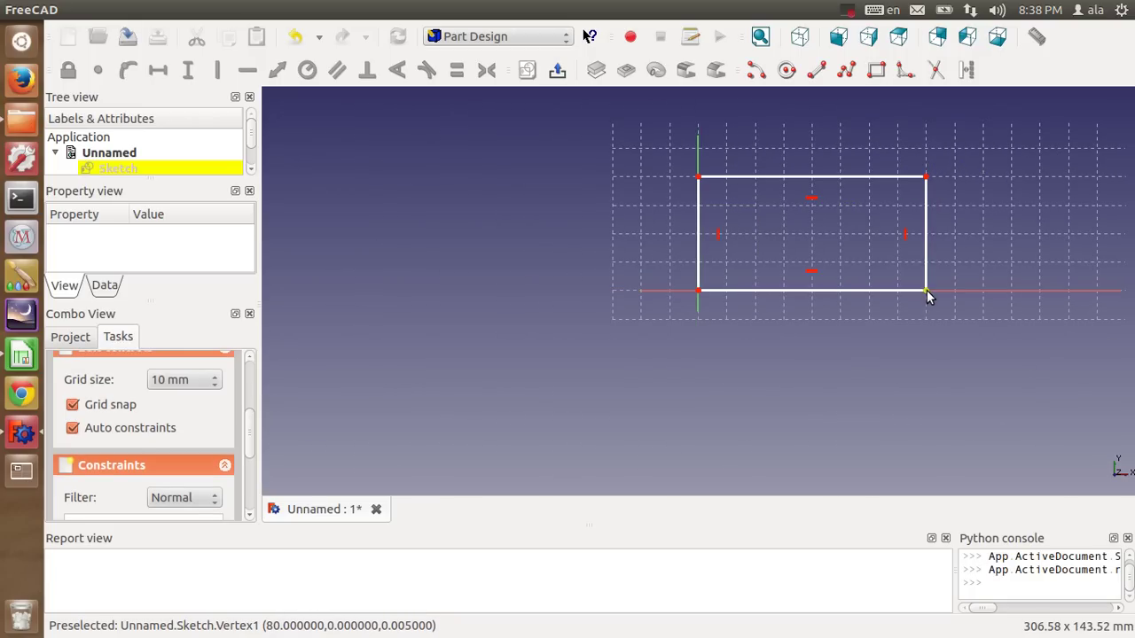
{"action": "right_click", "coordinate": [926, 301]}
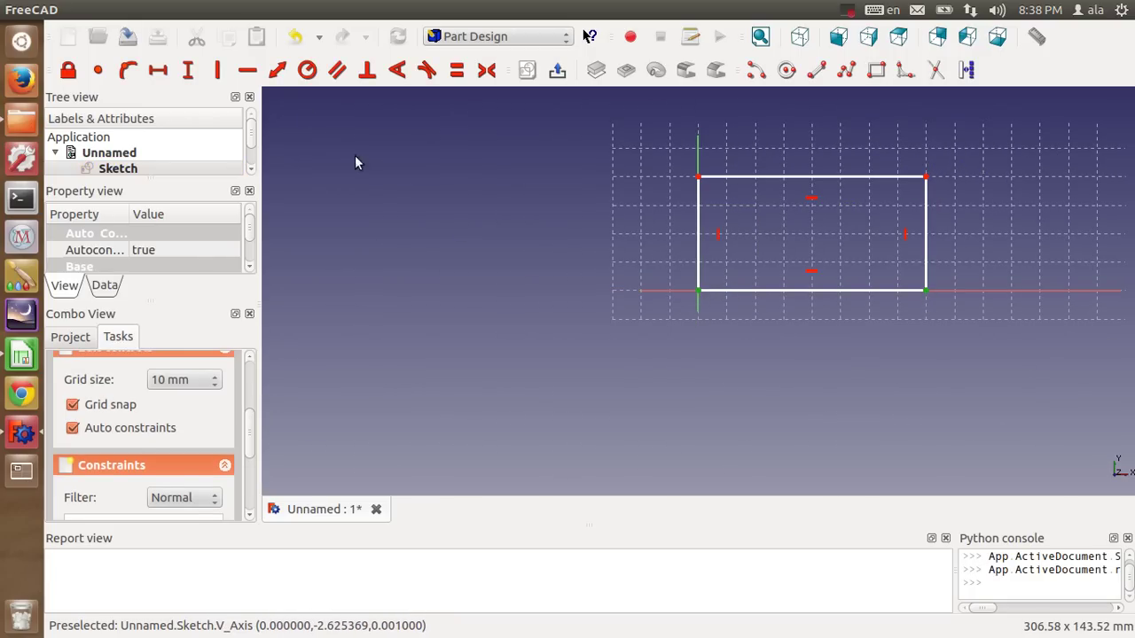
- Constrain the rectangle to 100 wide and 50 high, with its lower-left corner on the origin
{"action": "left_click", "coordinate": [158, 70]}
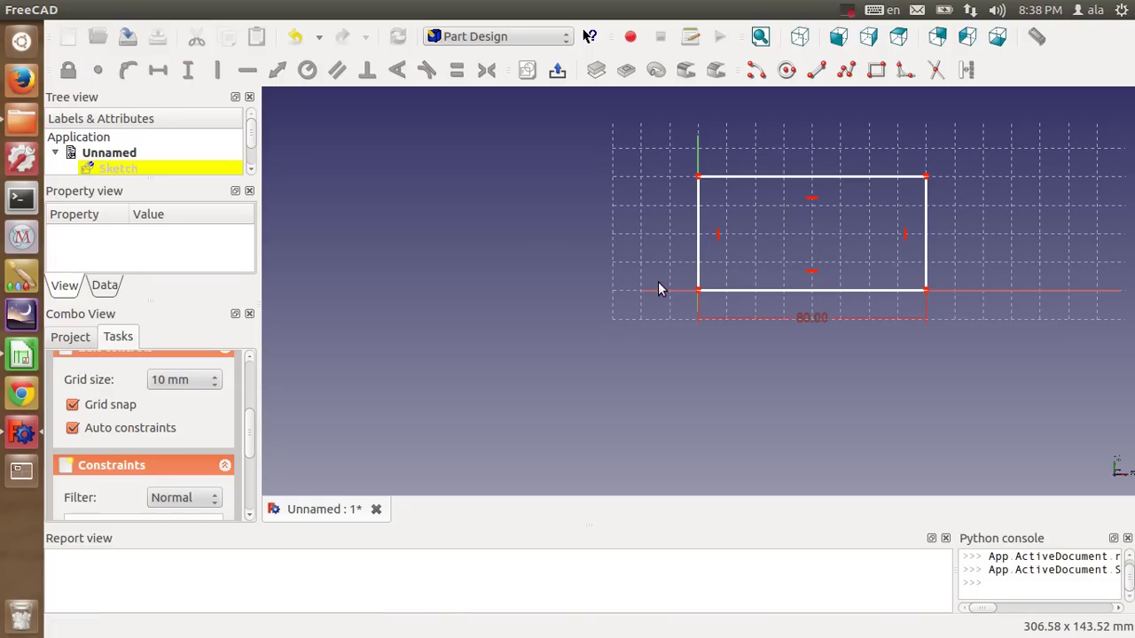
{"action": "double_click", "coordinate": [810, 318]}
{"action": "type", "text": "100"}
{"action": "left_click", "coordinate": [854, 367]}
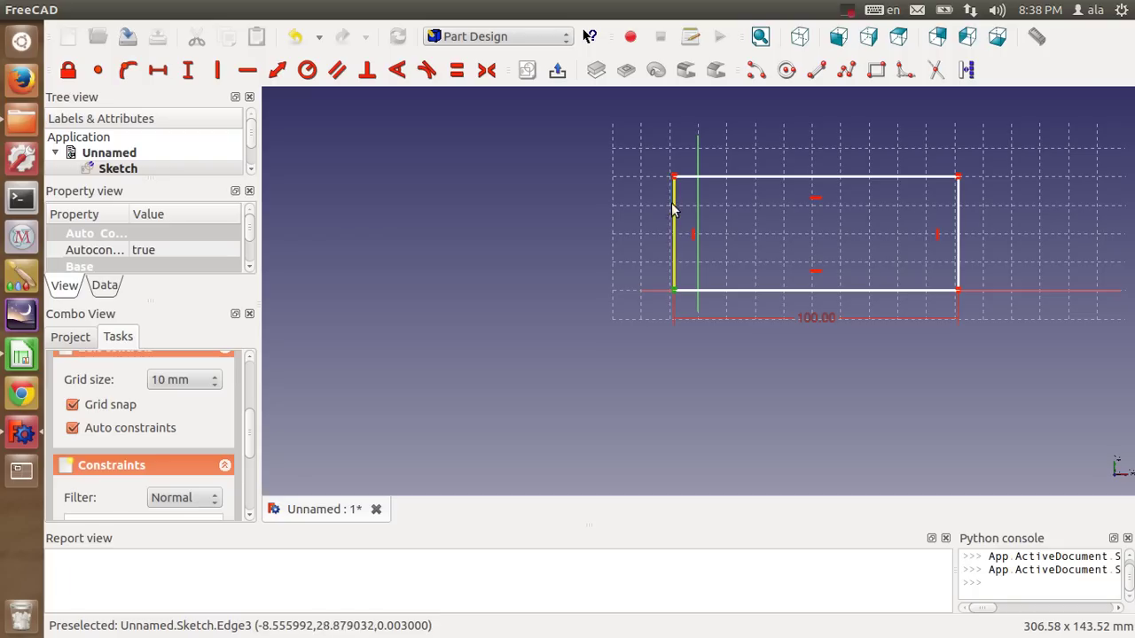
{"action": "left_click", "coordinate": [187, 69]}
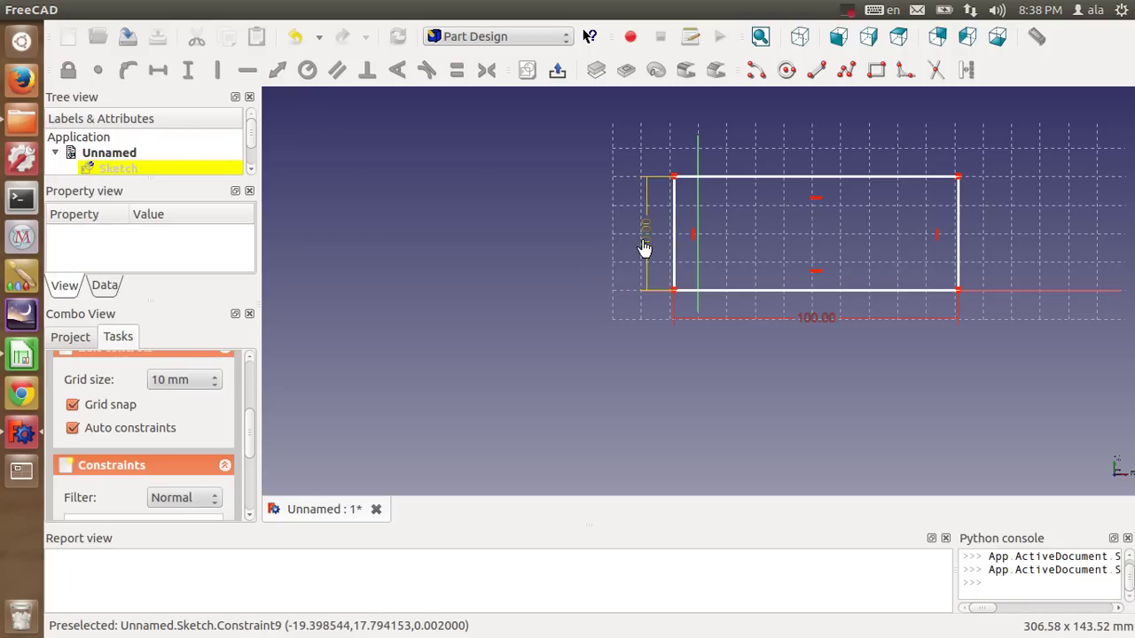
{"action": "double_click", "coordinate": [644, 246]}
{"action": "type", "text": "50"}
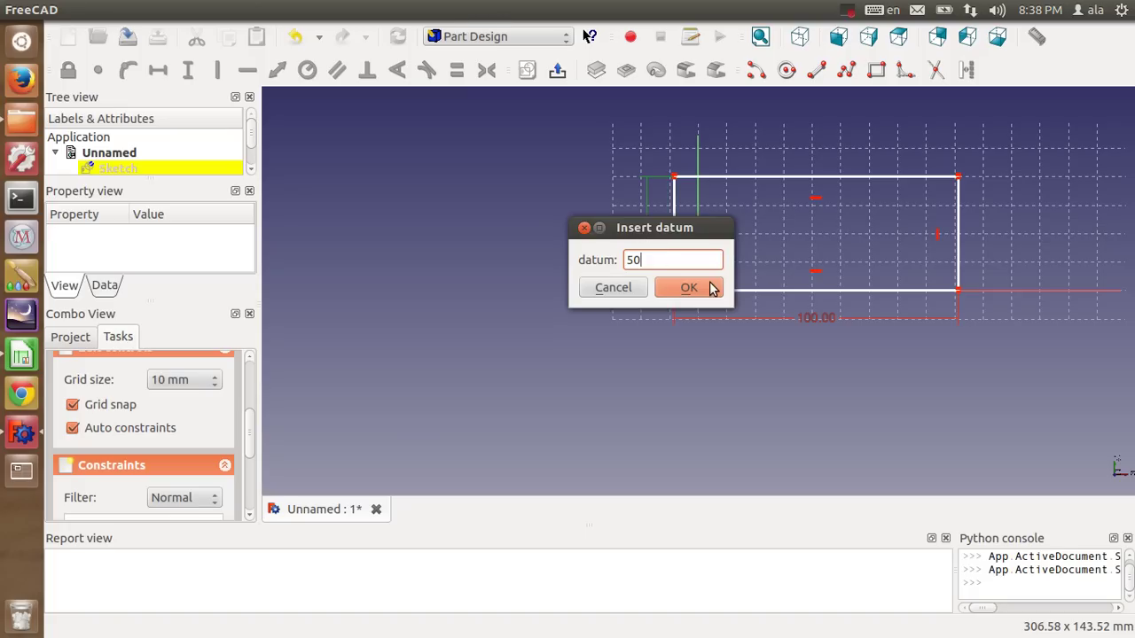
{"action": "left_click", "coordinate": [710, 287]}
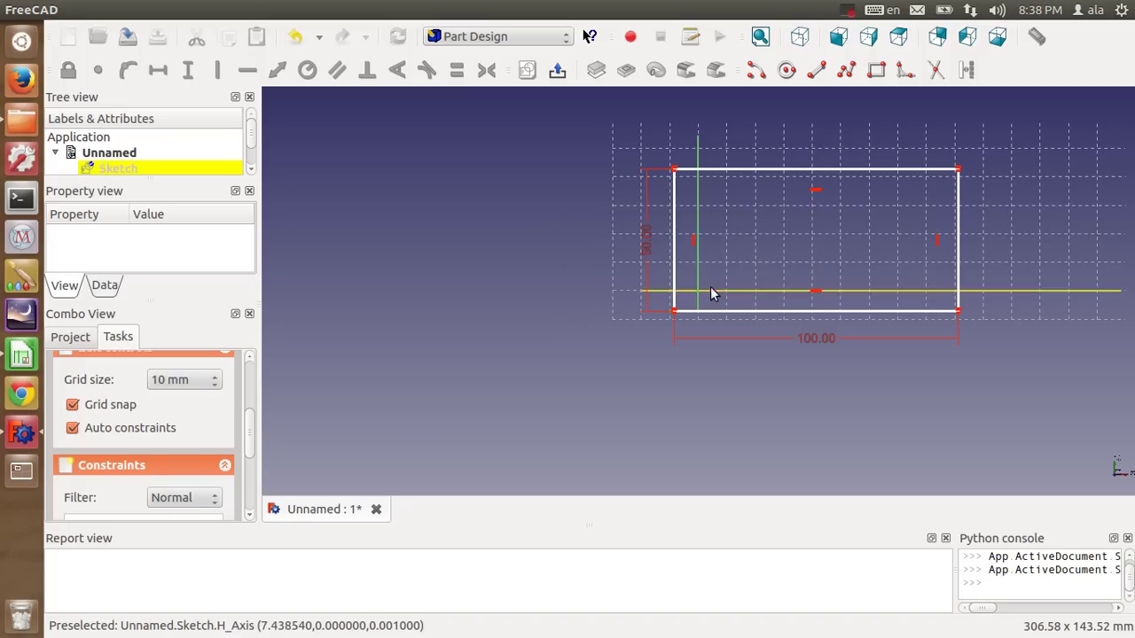
{"action": "left_click_drag", "start_coordinate": [674, 313], "coordinate": [699, 289]}
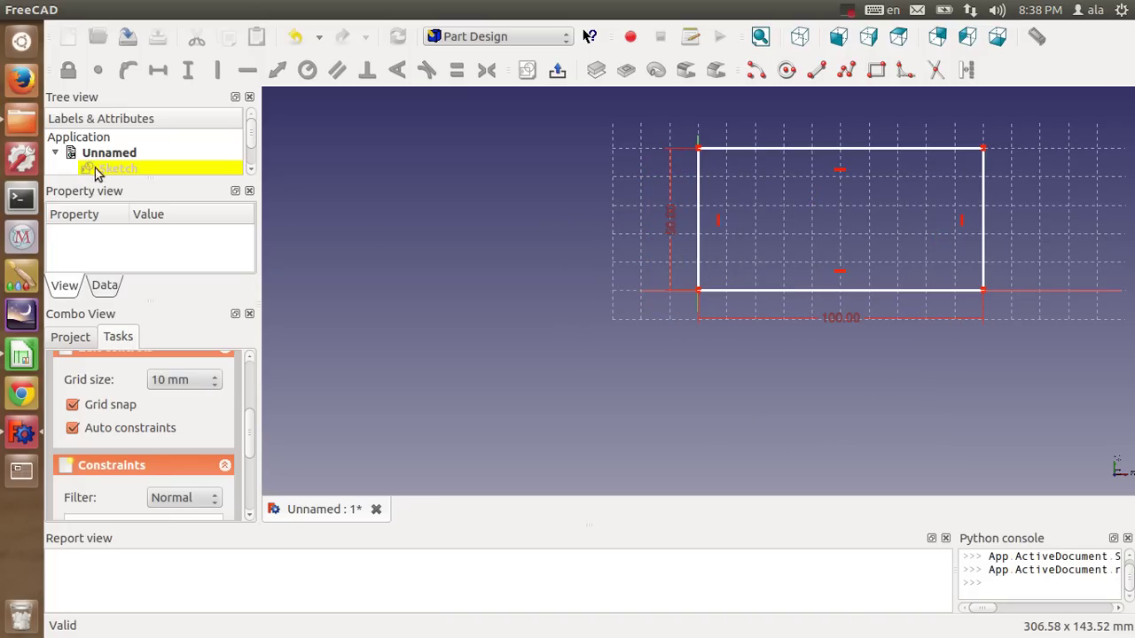
- Close the sketch and pad it into a solid 1000 mm long
{"action": "left_click", "coordinate": [558, 72]}
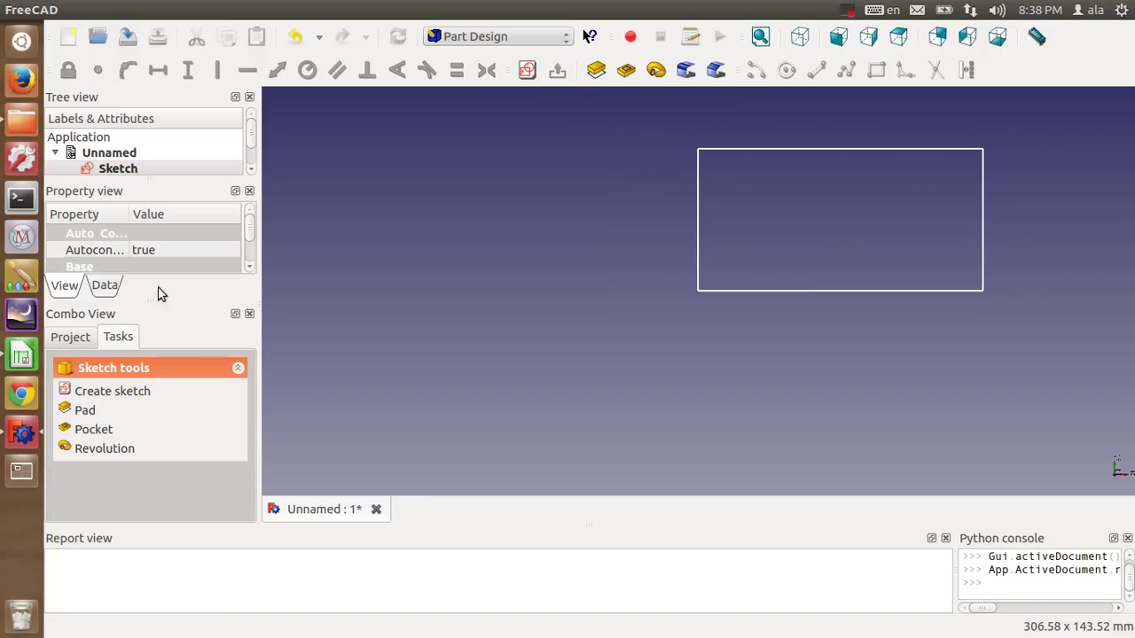
{"action": "left_click", "coordinate": [96, 411]}
{"action": "left_click", "coordinate": [154, 471]}
{"action": "left_click_drag", "start_coordinate": [154, 471], "coordinate": [104, 469]}
{"action": "type", "text": "1000"}
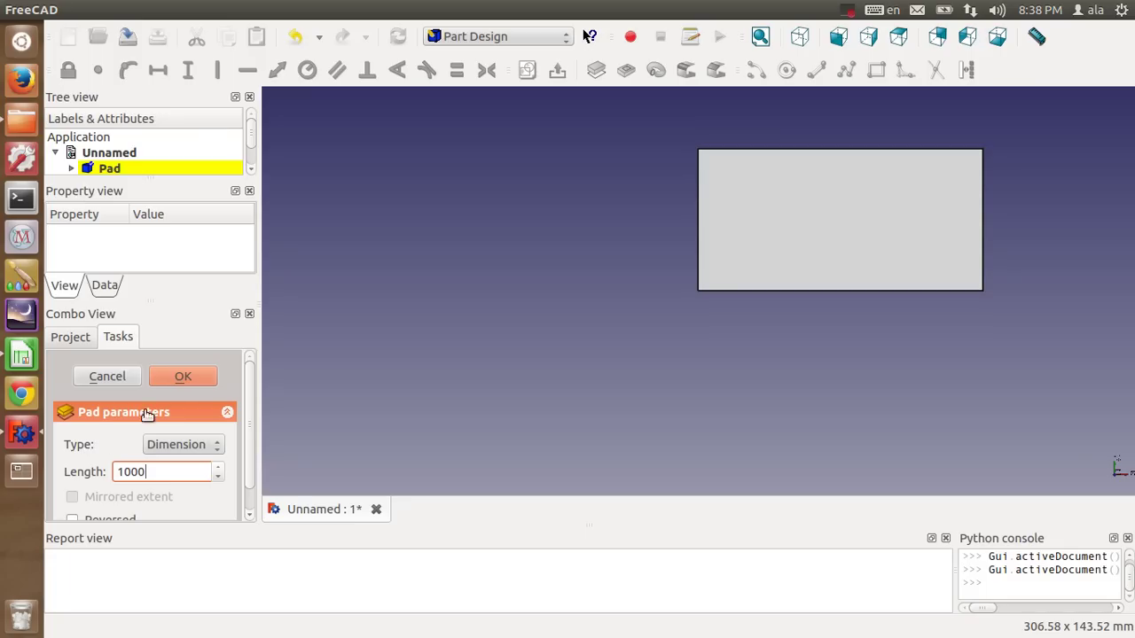
{"action": "left_click", "coordinate": [180, 377]}
- Switch the 3D view to Inventor navigation and fit the whole beam in view
{"action": "right_click", "coordinate": [528, 191]}
{"action": "mouse_move", "coordinate": [597, 284]}
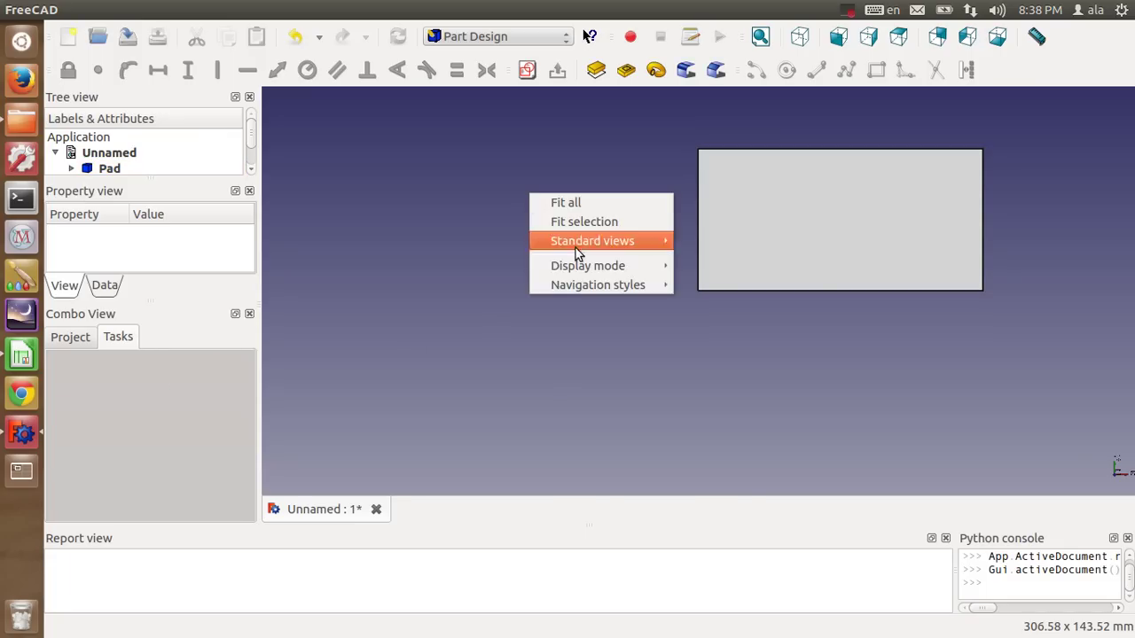
{"action": "left_click", "coordinate": [718, 289]}
{"action": "left_click_drag", "start_coordinate": [613, 239], "coordinate": [742, 309]}
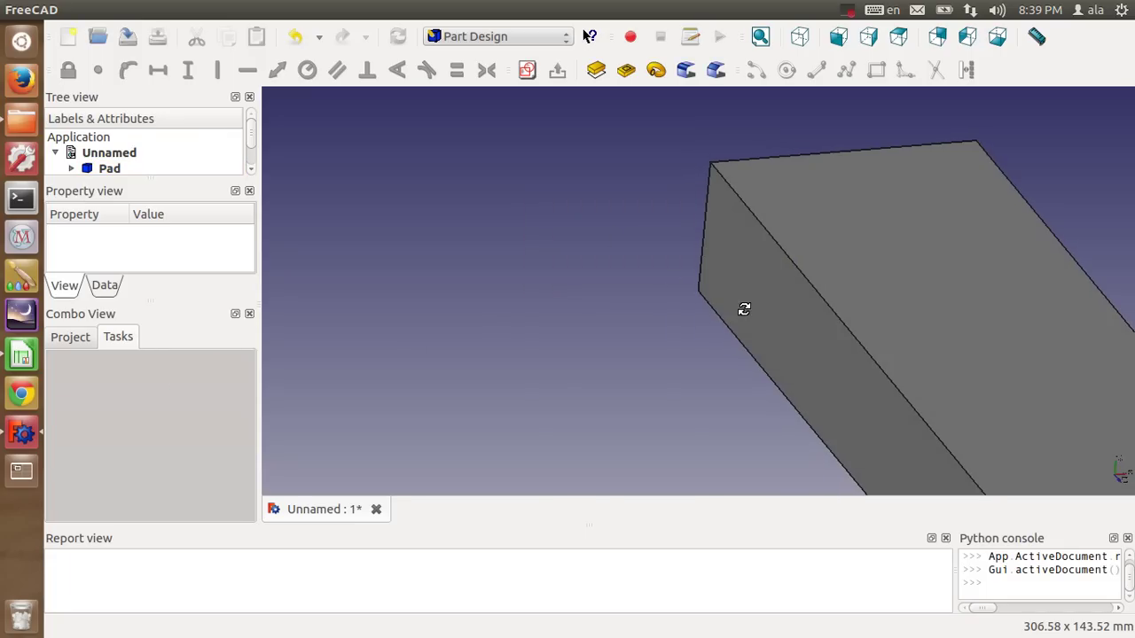
{"action": "right_click", "coordinate": [577, 308]}
{"action": "left_click", "coordinate": [608, 316]}
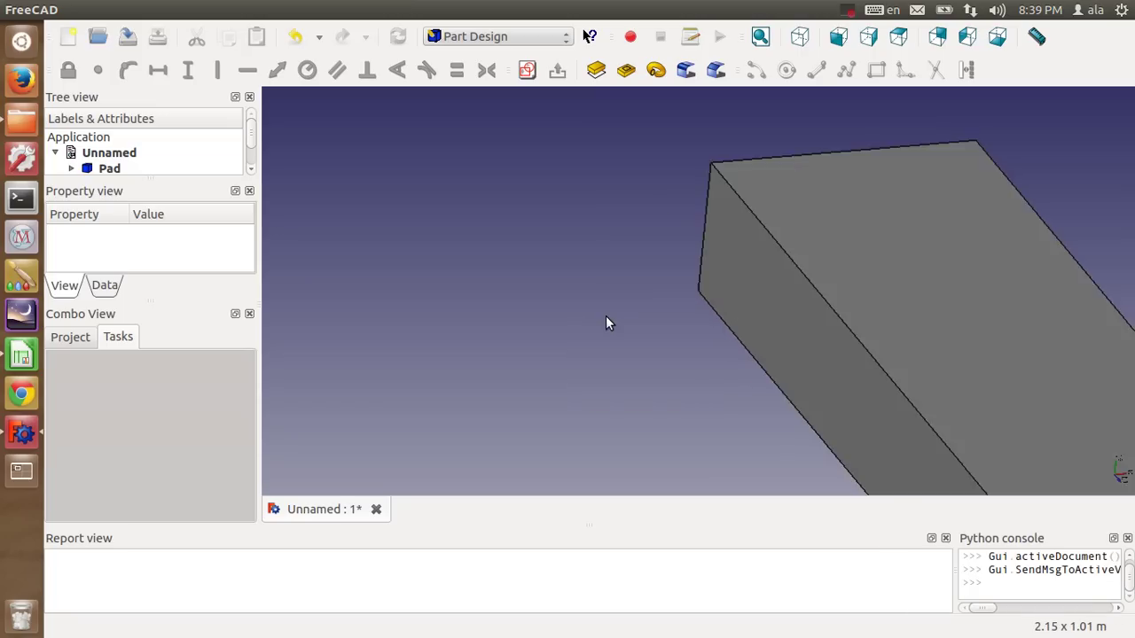
{"action": "mouse_move", "coordinate": [631, 322]}
{"action": "left_mouse_down"}
{"action": "mouse_move", "coordinate": [702, 366]}
{"action": "mouse_move", "coordinate": [695, 382]}
{"action": "left_mouse_up"}
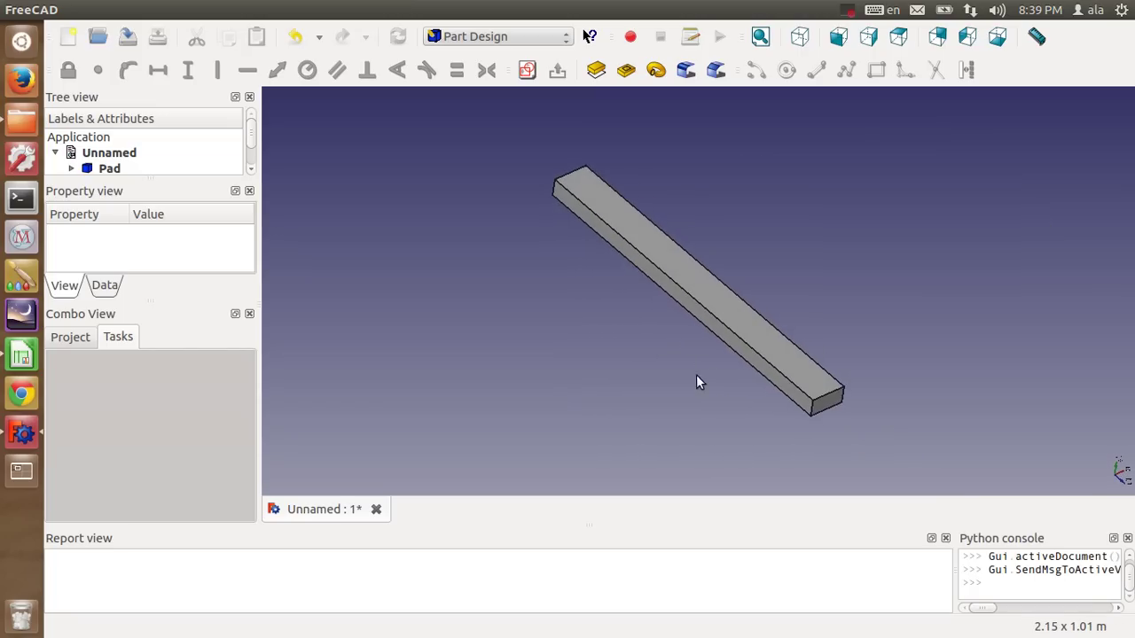
{"action": "mouse_move", "coordinate": [101, 9]}
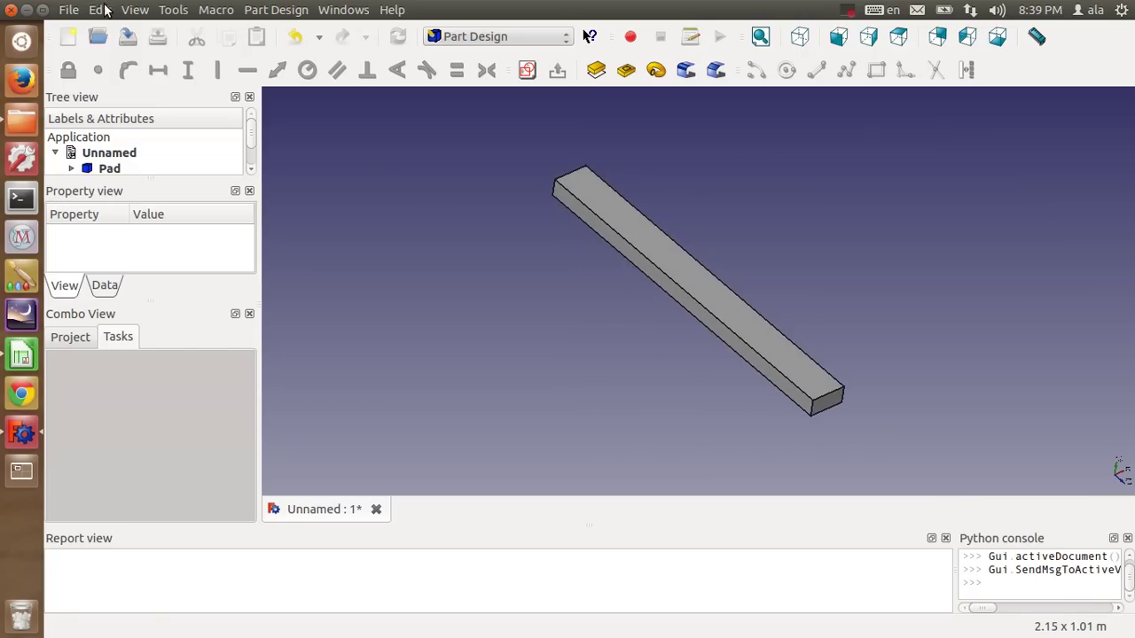
{"action": "left_click", "coordinate": [104, 167]}
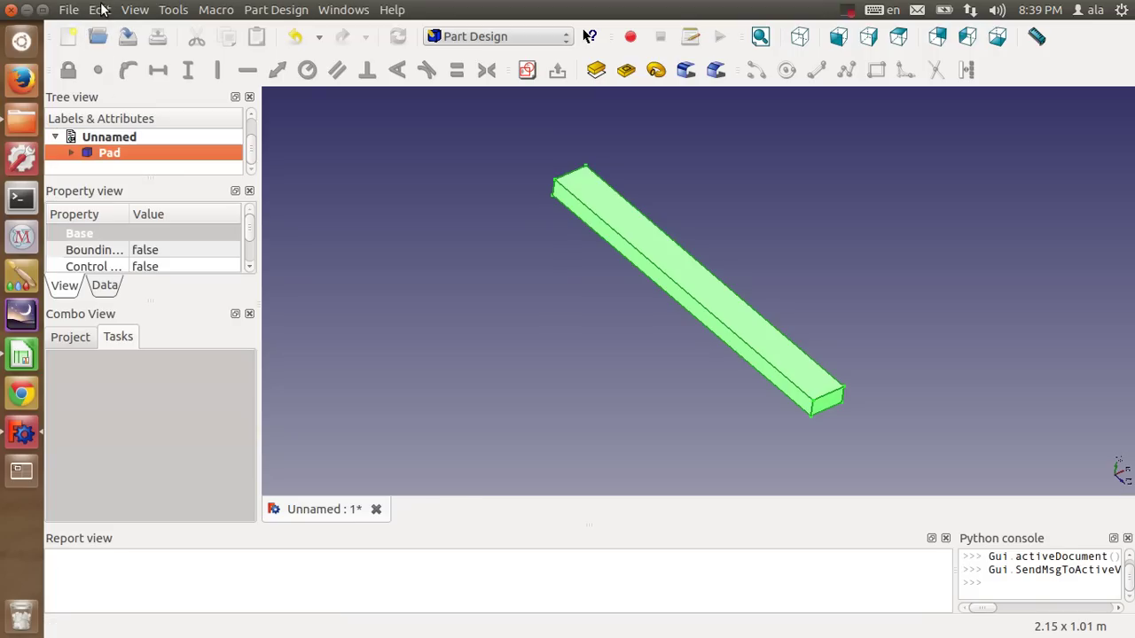
{"action": "left_click", "coordinate": [103, 10]}
{"action": "left_click", "coordinate": [160, 249]}
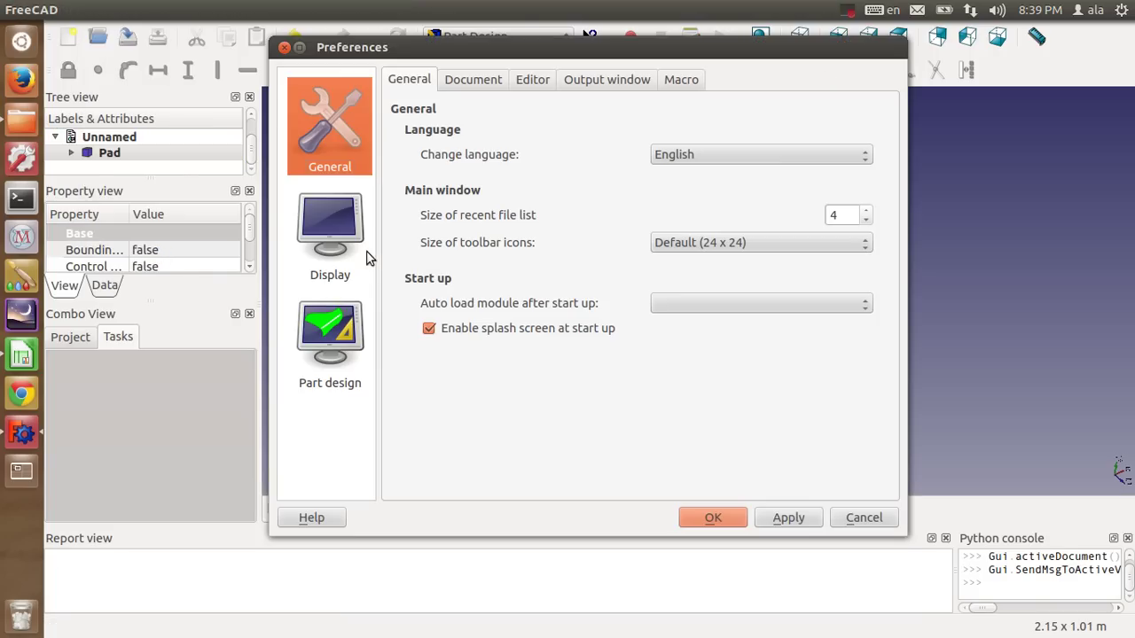
{"action": "left_click", "coordinate": [344, 348]}
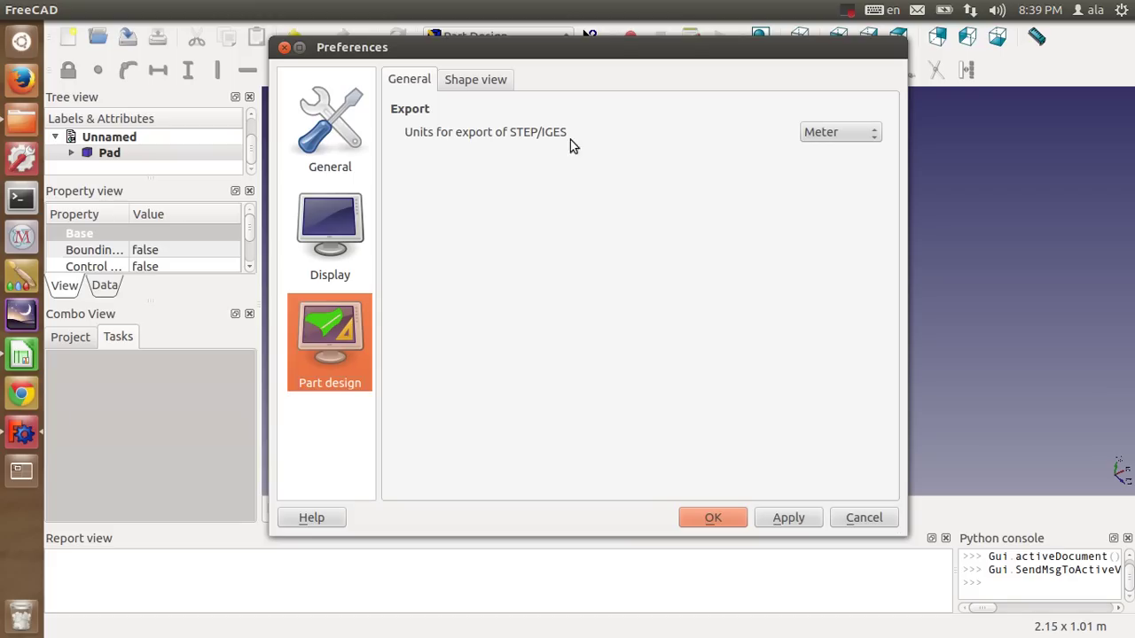
{"action": "left_click", "coordinate": [873, 142]}
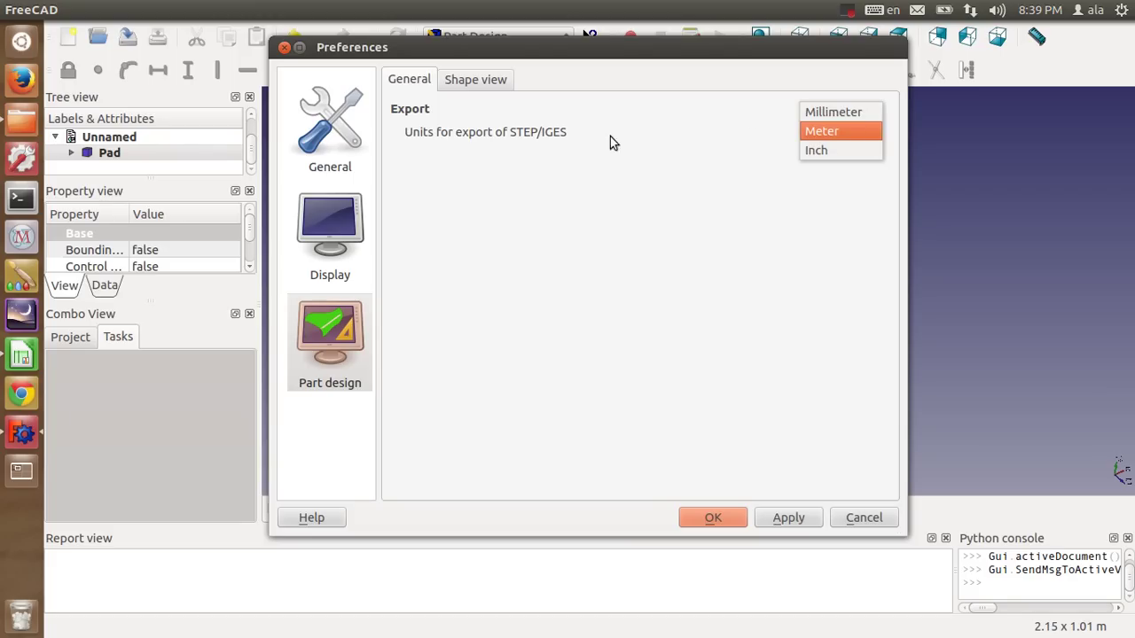
{"action": "left_click", "coordinate": [826, 139]}
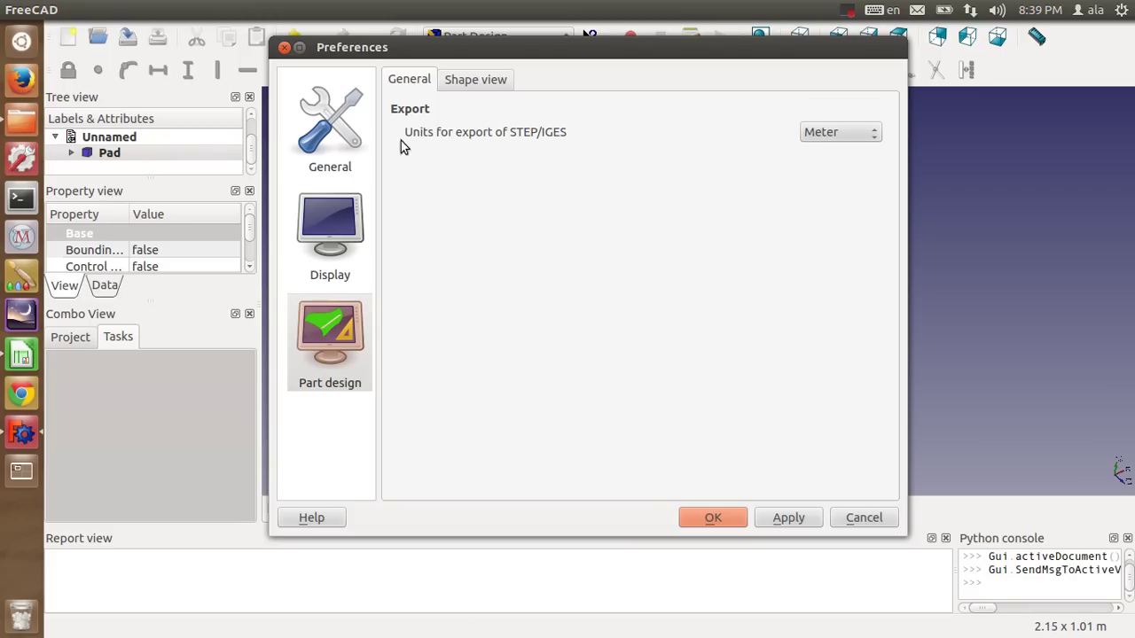
{"action": "left_click", "coordinate": [714, 523]}
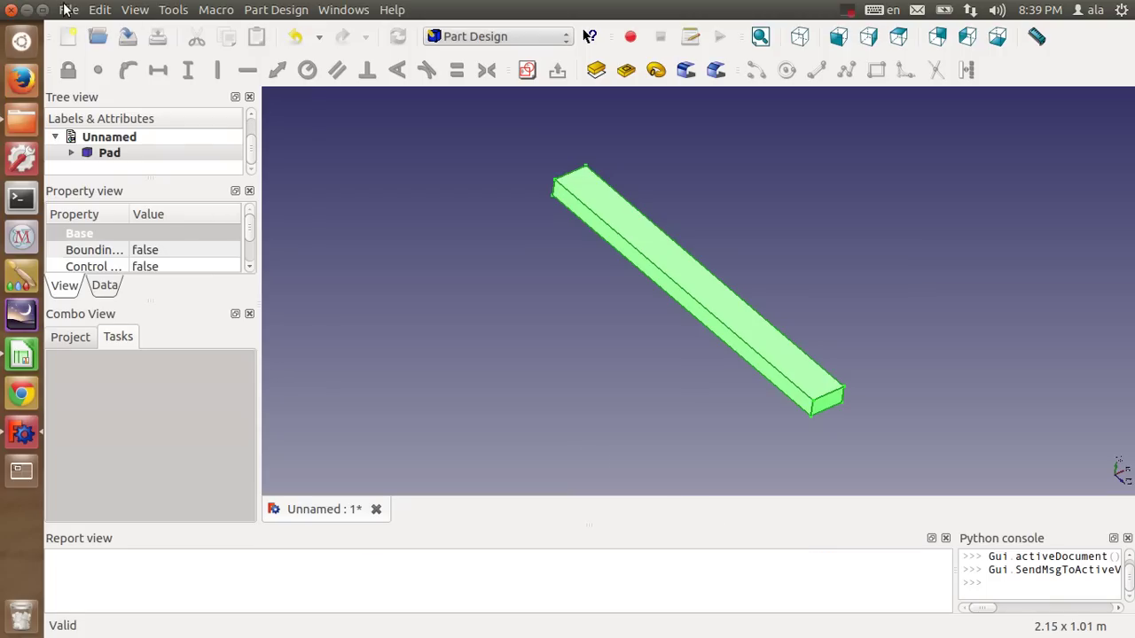
{"action": "left_click", "coordinate": [68, 9]}
- Export the beam to test1 as beam_step.step in STEP 214 format
{"action": "left_click", "coordinate": [116, 197]}
{"action": "type", "text": "beam_step.step"}
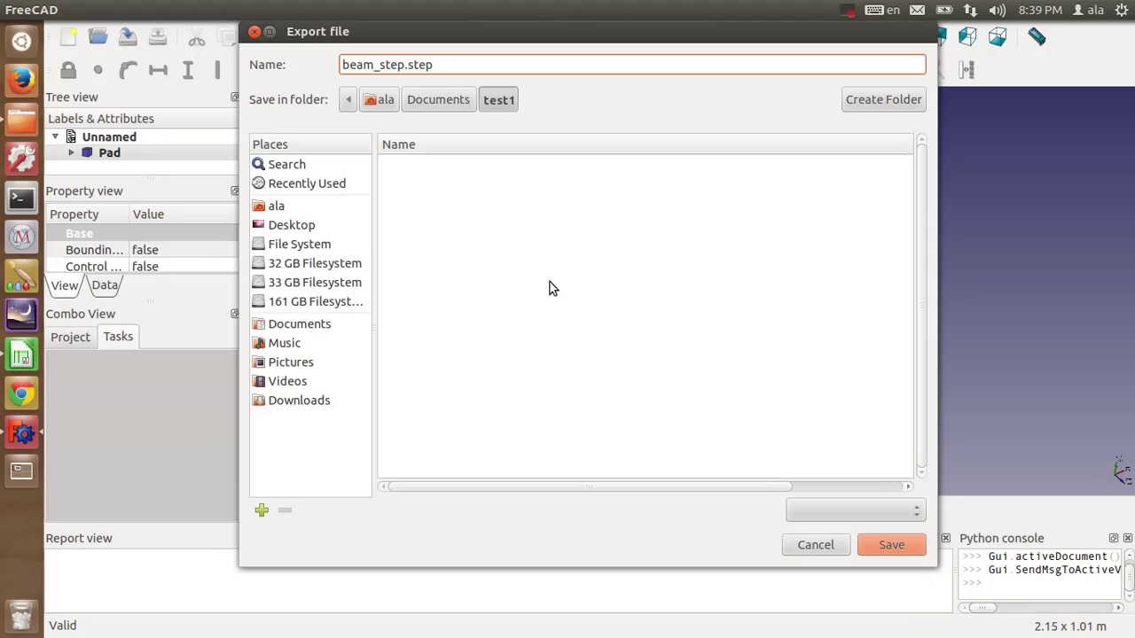
{"action": "left_click", "coordinate": [847, 498]}
{"action": "left_click", "coordinate": [834, 443]}
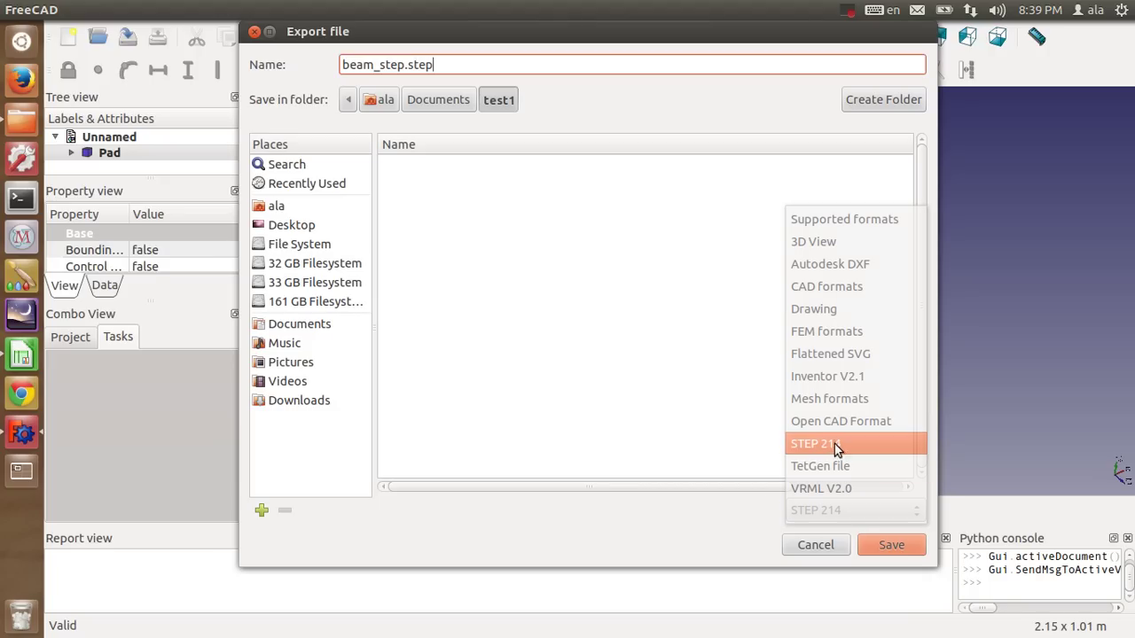
{"action": "left_click", "coordinate": [891, 544]}
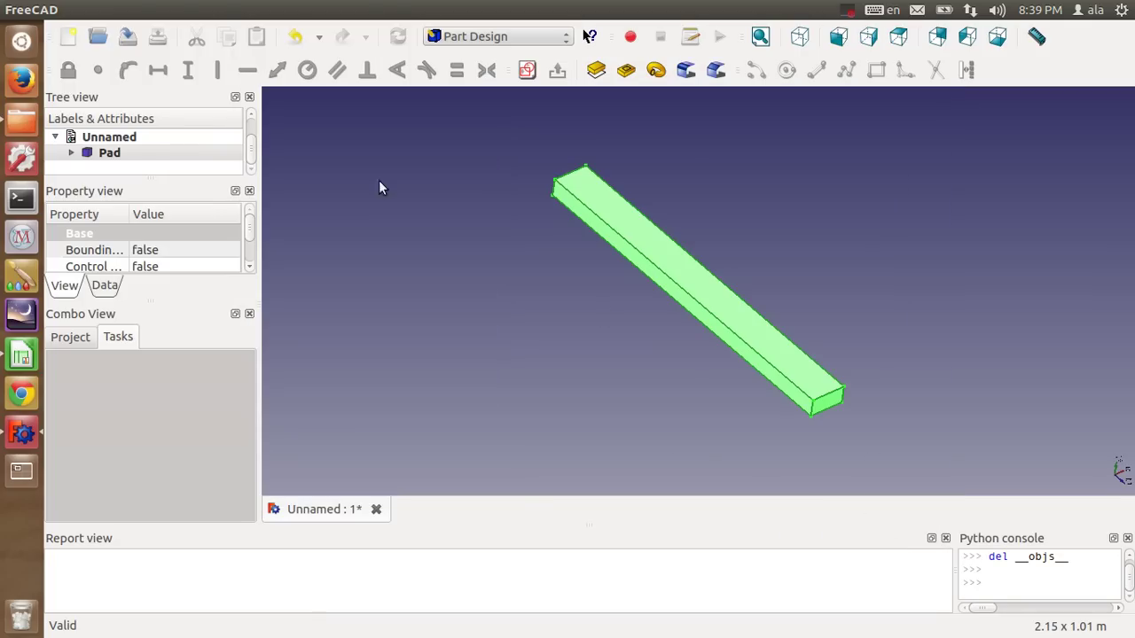
{"action": "left_click", "coordinate": [68, 10]}
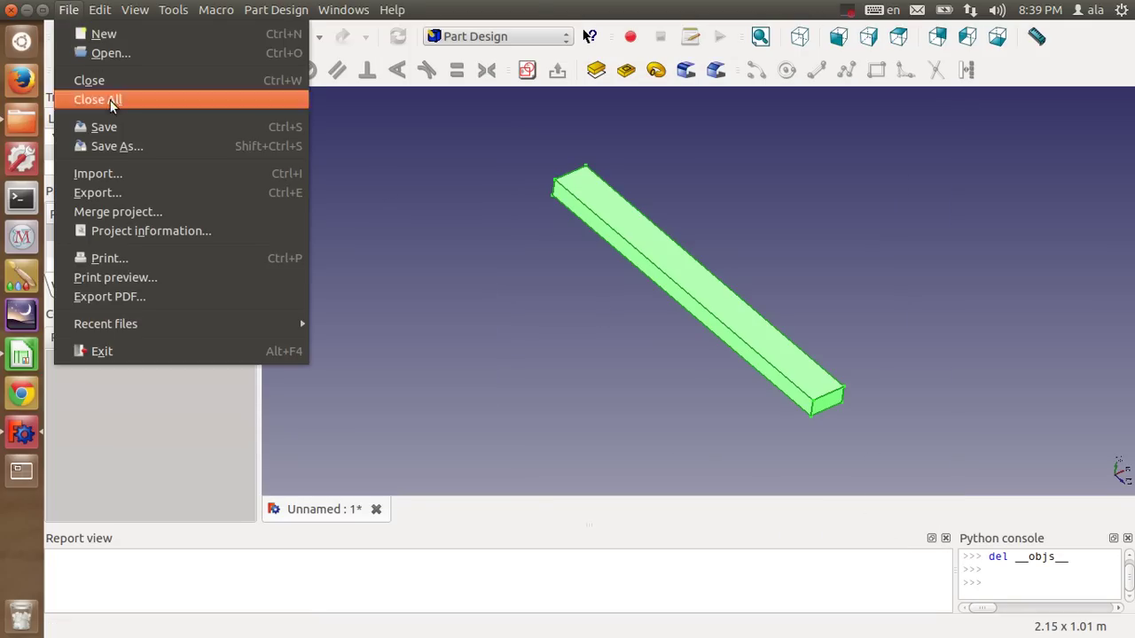
- Save the model as the FreeCAD document beam_freecad in test1
{"action": "left_click", "coordinate": [116, 127]}
{"action": "type", "text": "beam_freecad"}
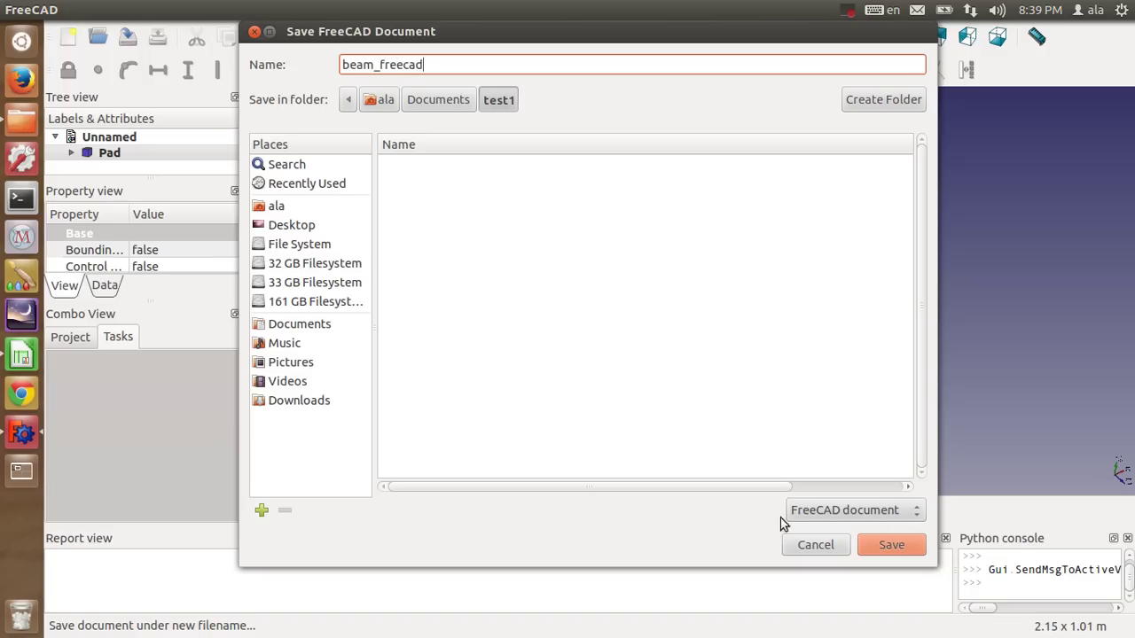
{"action": "left_click", "coordinate": [889, 547]}
{"action": "mouse_move", "coordinate": [77, 14]}
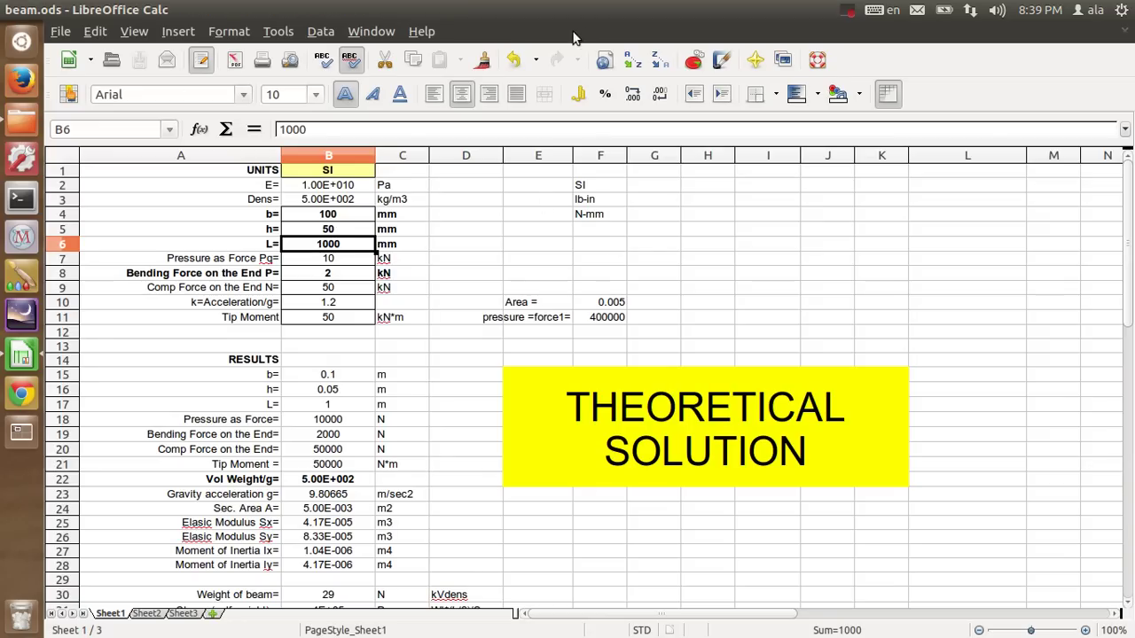
- Maximize the beam.ods window and select the beam dimensions in B4:B6
{"action": "left_click", "coordinate": [846, 11]}
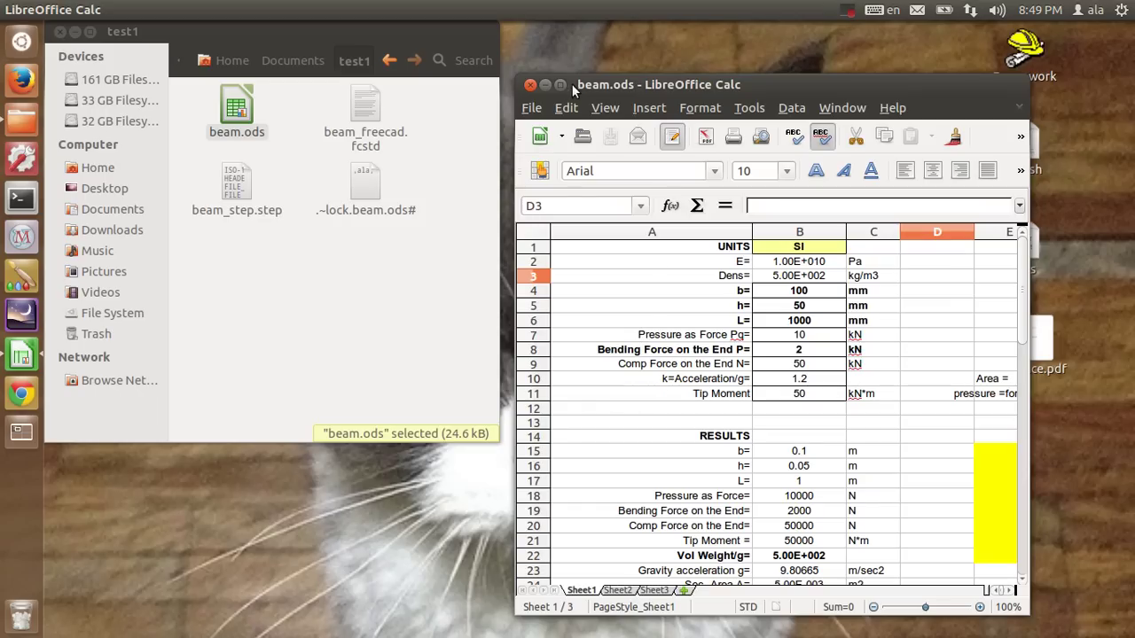
{"action": "double_click", "coordinate": [569, 86]}
{"action": "left_click", "coordinate": [694, 395]}
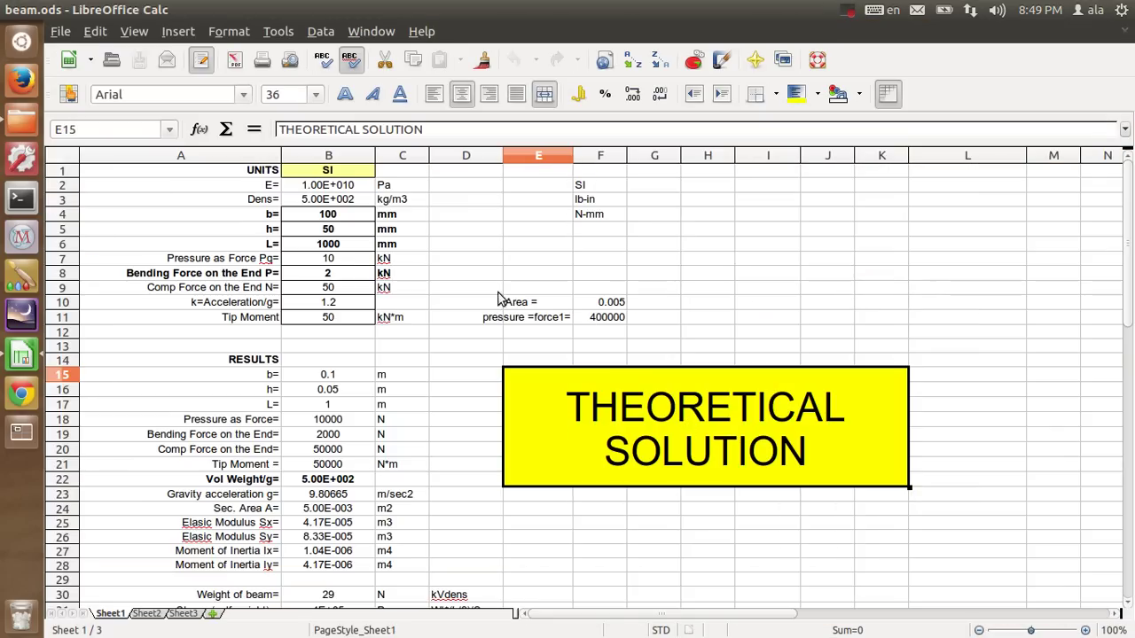
{"action": "left_click_drag", "start_coordinate": [328, 215], "coordinate": [328, 244]}
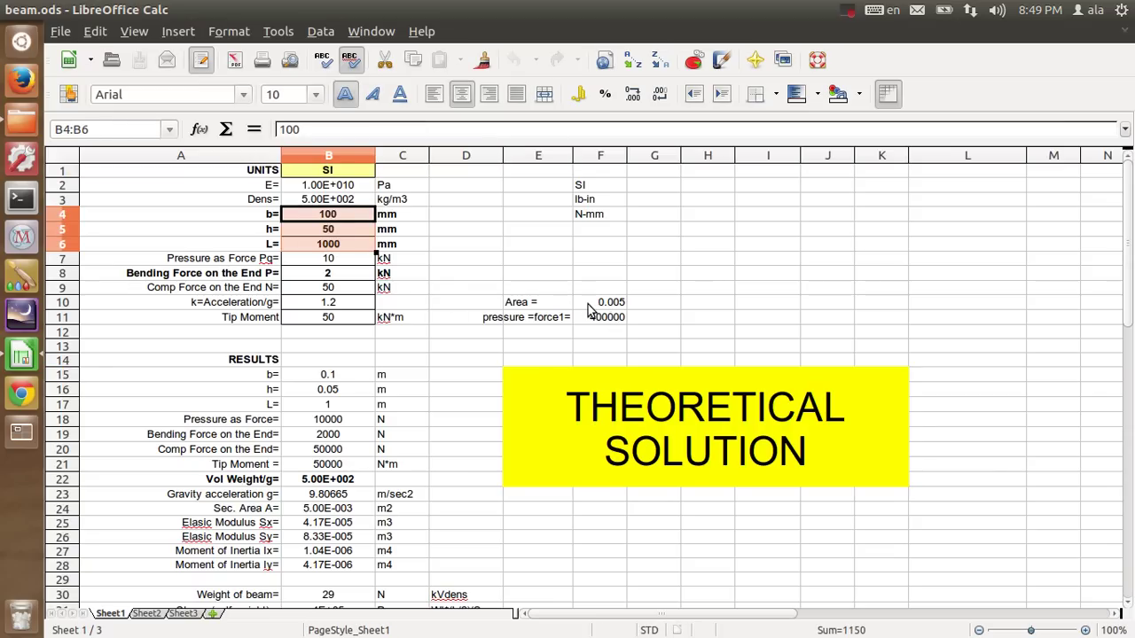
- Inspect the F10 area (0.005) and F11 pressure (400000) formulas and the B2 modulus
{"action": "left_click", "coordinate": [610, 306]}
{"action": "left_click", "coordinate": [348, 130]}
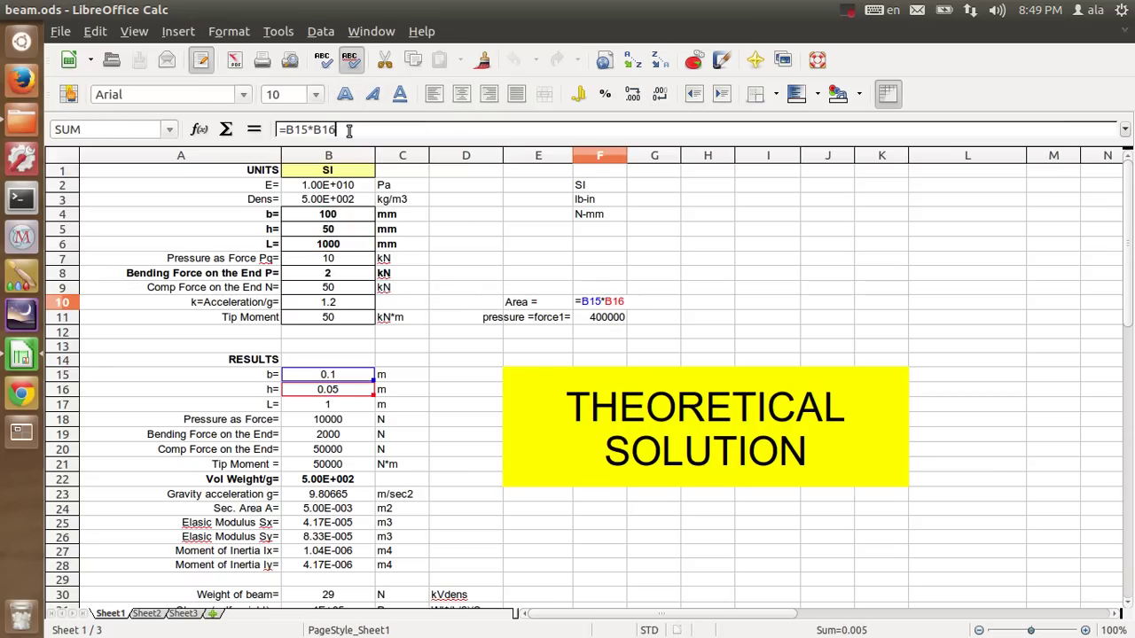
{"action": "key", "text": "Return"}
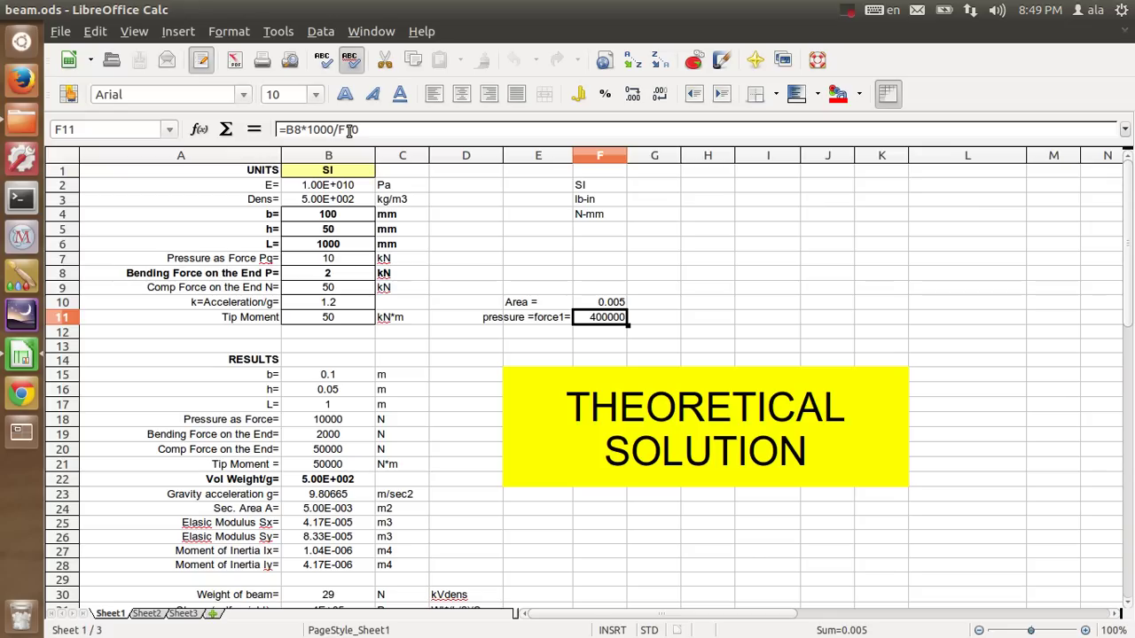
{"action": "left_click", "coordinate": [348, 131]}
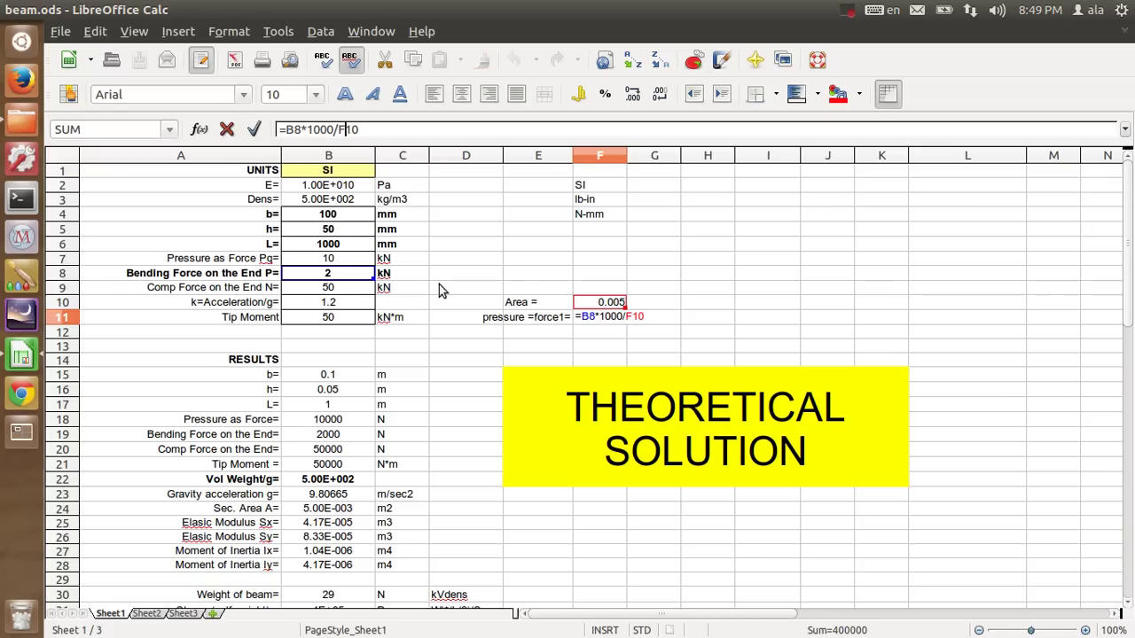
{"action": "key", "text": "Return"}
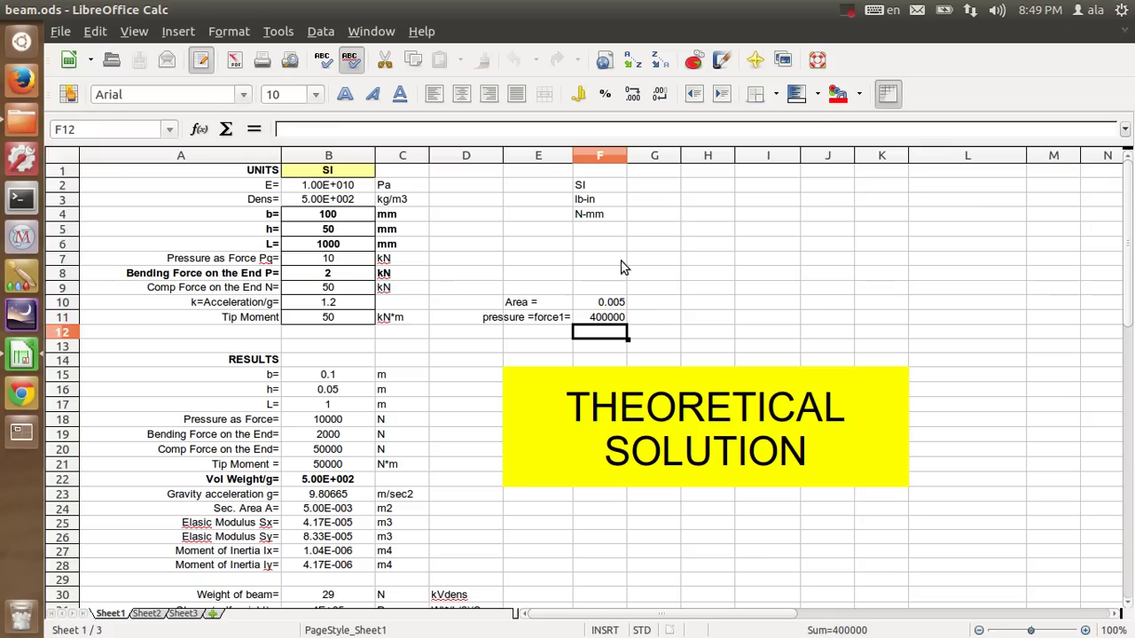
{"action": "left_click", "coordinate": [631, 259]}
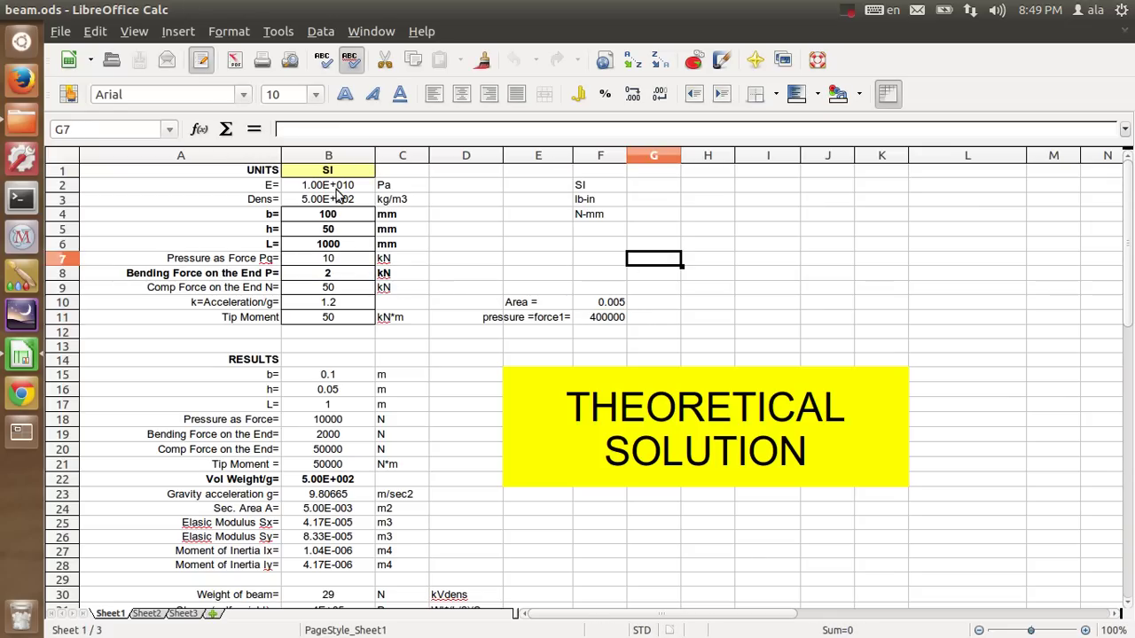
{"action": "left_click", "coordinate": [336, 190]}
{"action": "left_click", "coordinate": [696, 291]}
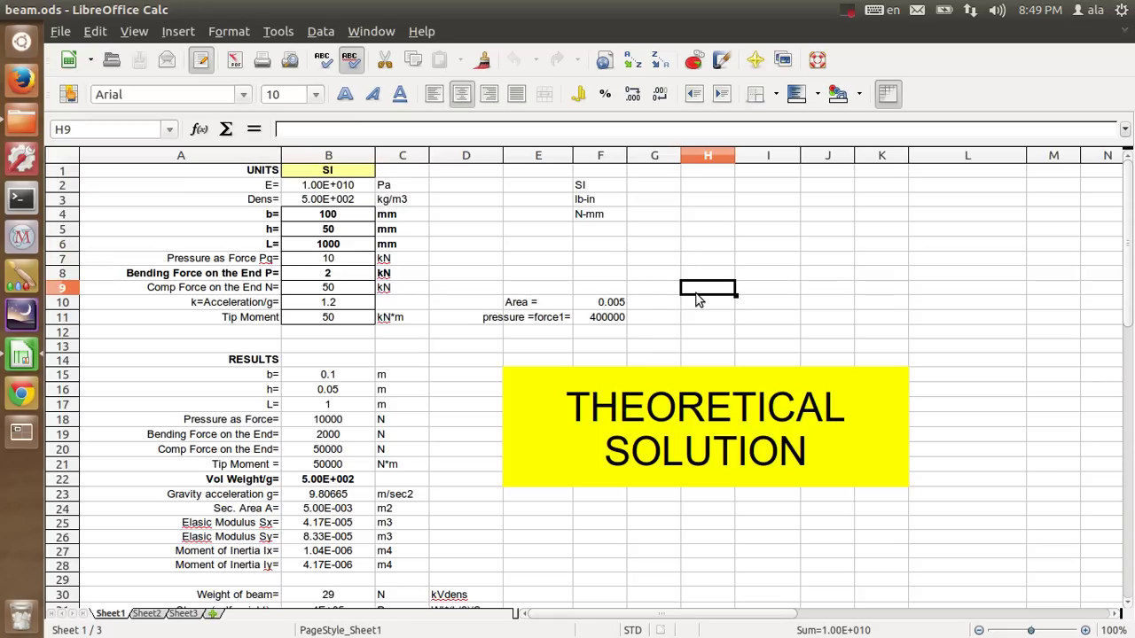
- Enter E = 2e11 Pa in B2 and density 7.85E+003 in B3, then review the 462 N weight
{"action": "left_click", "coordinate": [339, 190]}
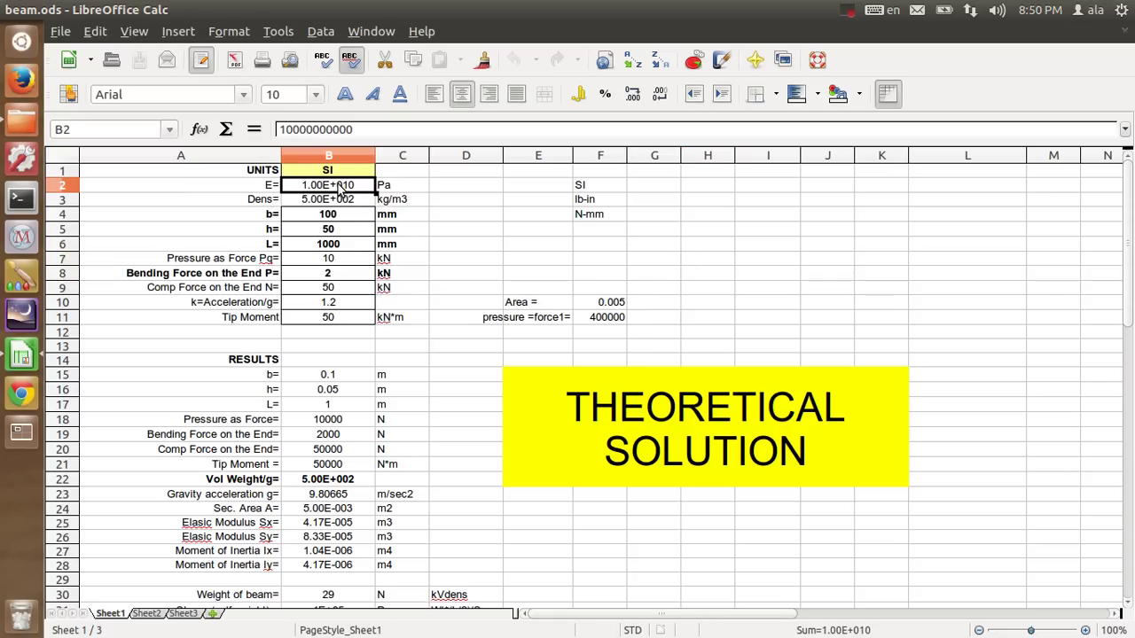
{"action": "type", "text": "2e11"}
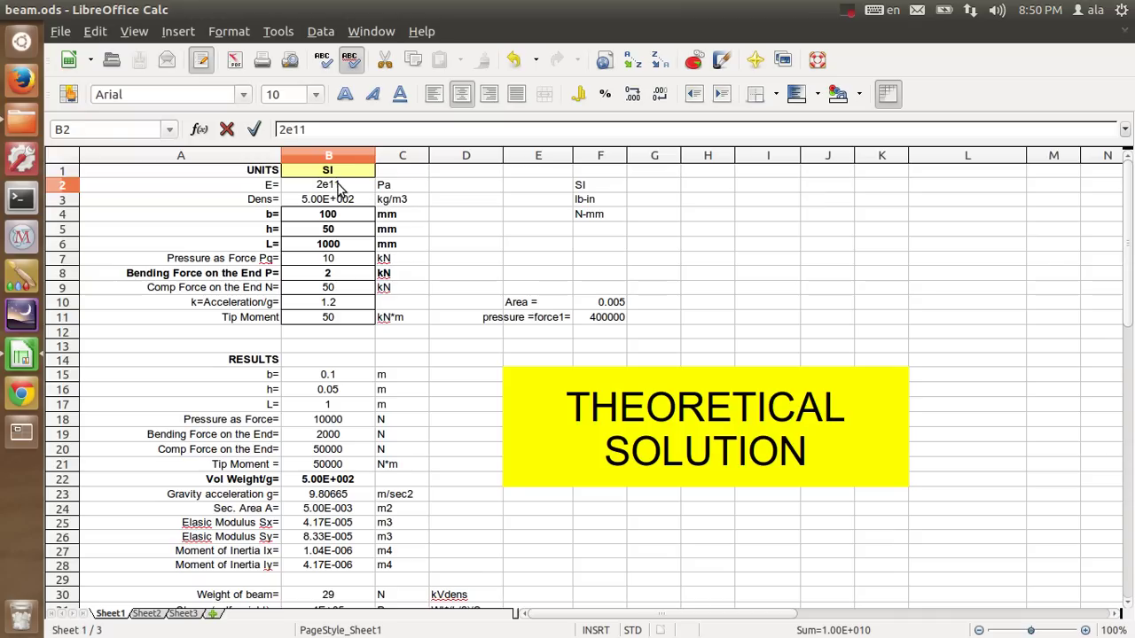
{"action": "key", "text": "Return"}
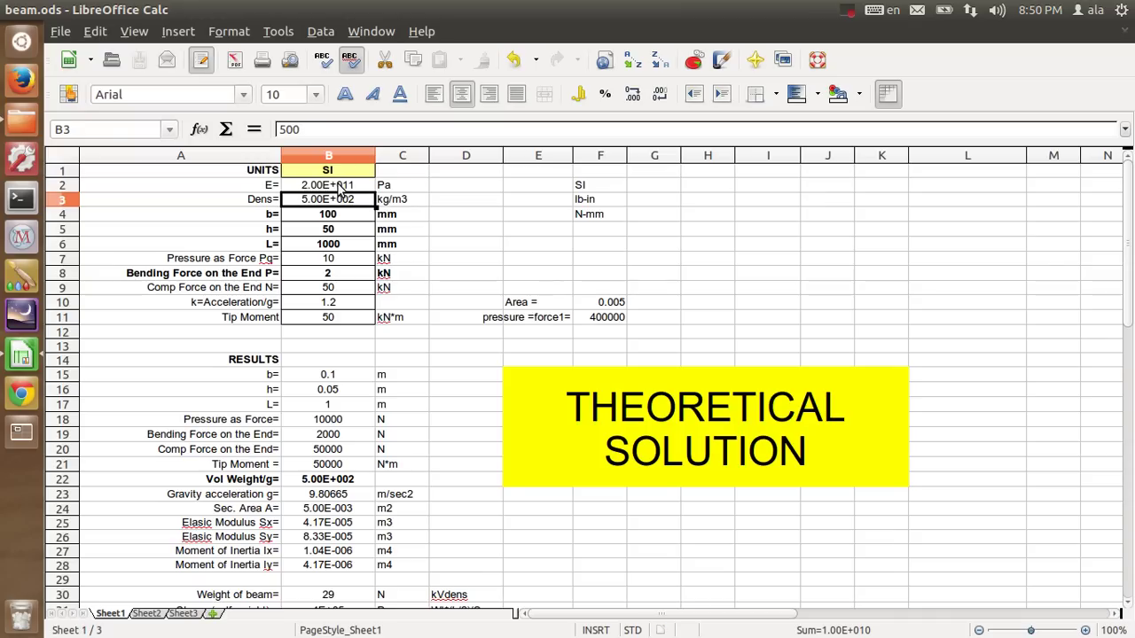
{"action": "type", "text": "7.85E+"}
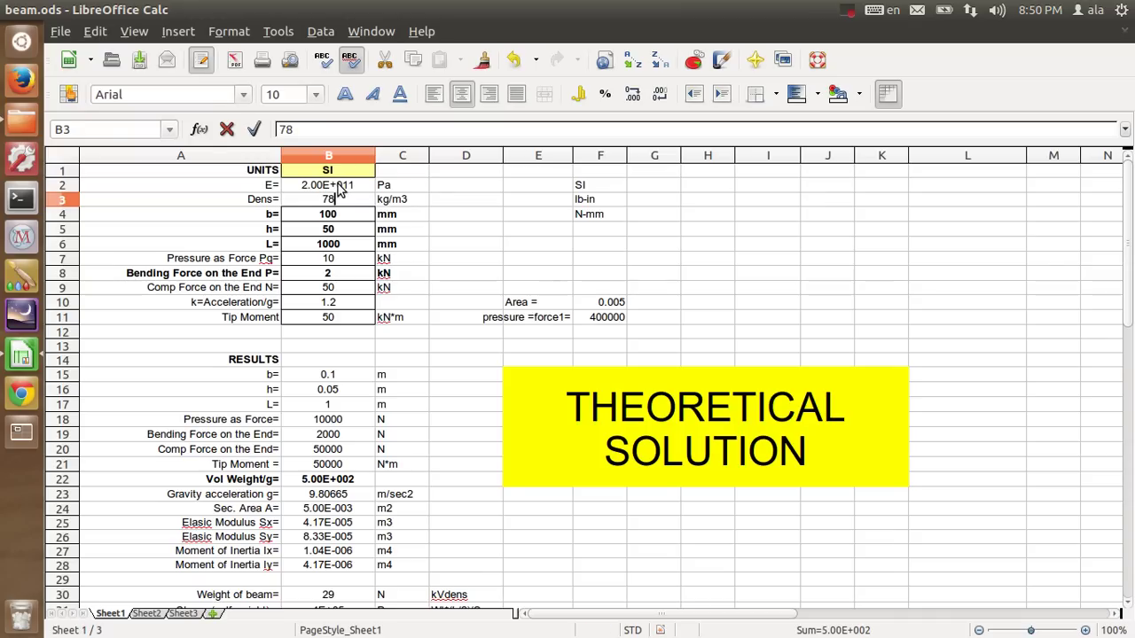
{"action": "type", "text": "0"}
{"action": "key", "text": "Return"}
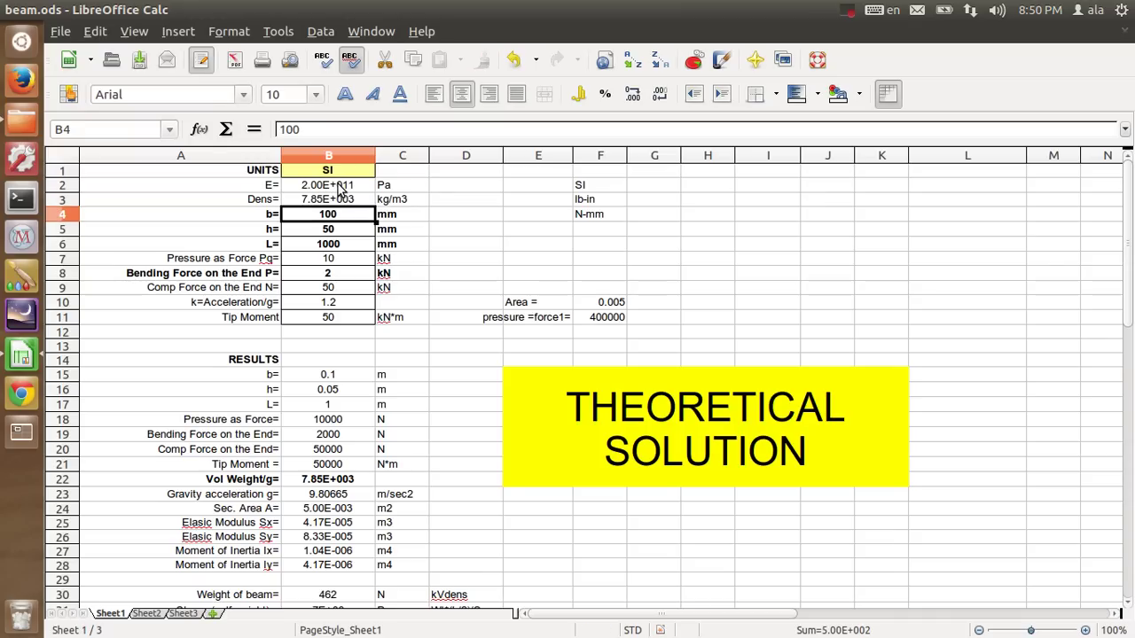
{"action": "left_click", "coordinate": [705, 233]}
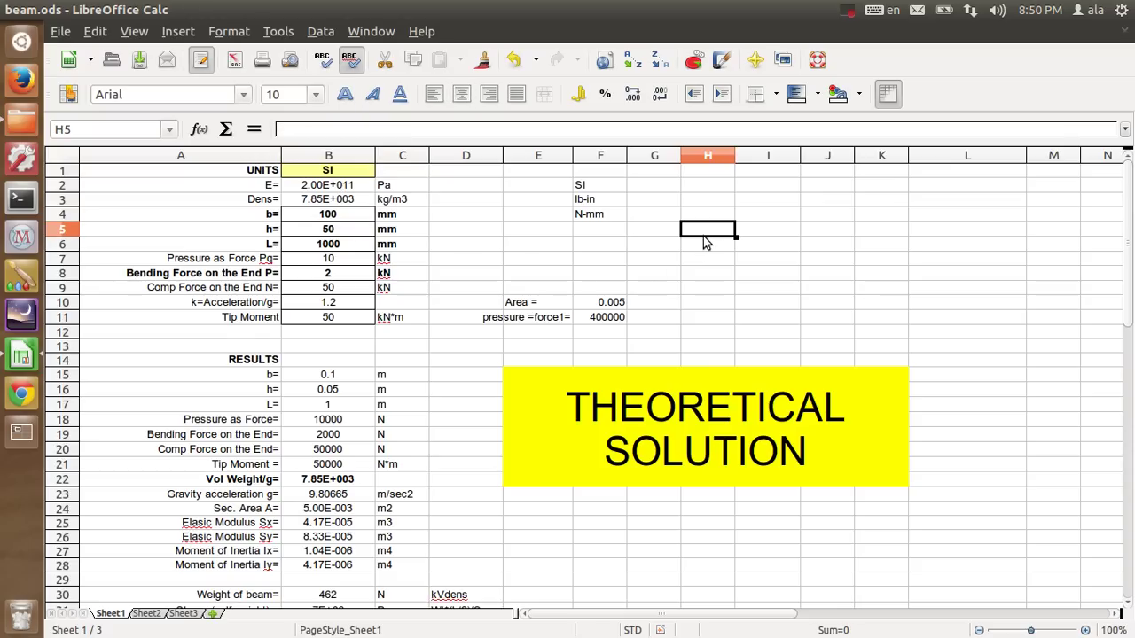
{"action": "scroll", "coordinate": [696, 248], "scroll_direction": "down", "scroll_amount": 3}
{"action": "scroll", "coordinate": [687, 279], "scroll_direction": "down", "scroll_amount": 1}
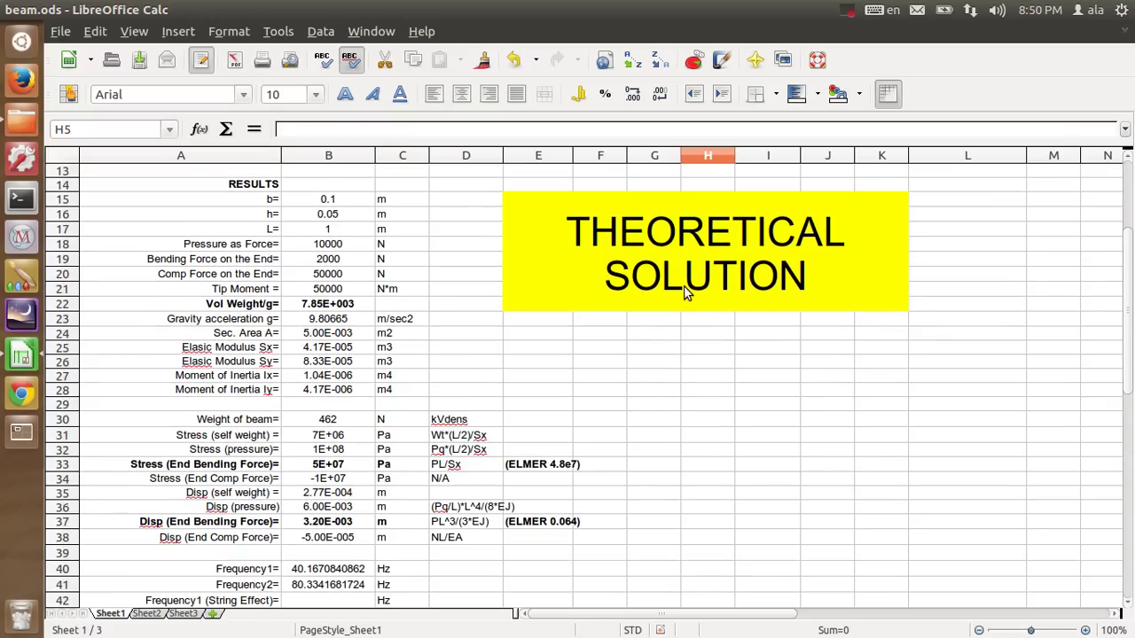
{"action": "scroll", "coordinate": [576, 389], "scroll_direction": "down", "scroll_amount": 2}
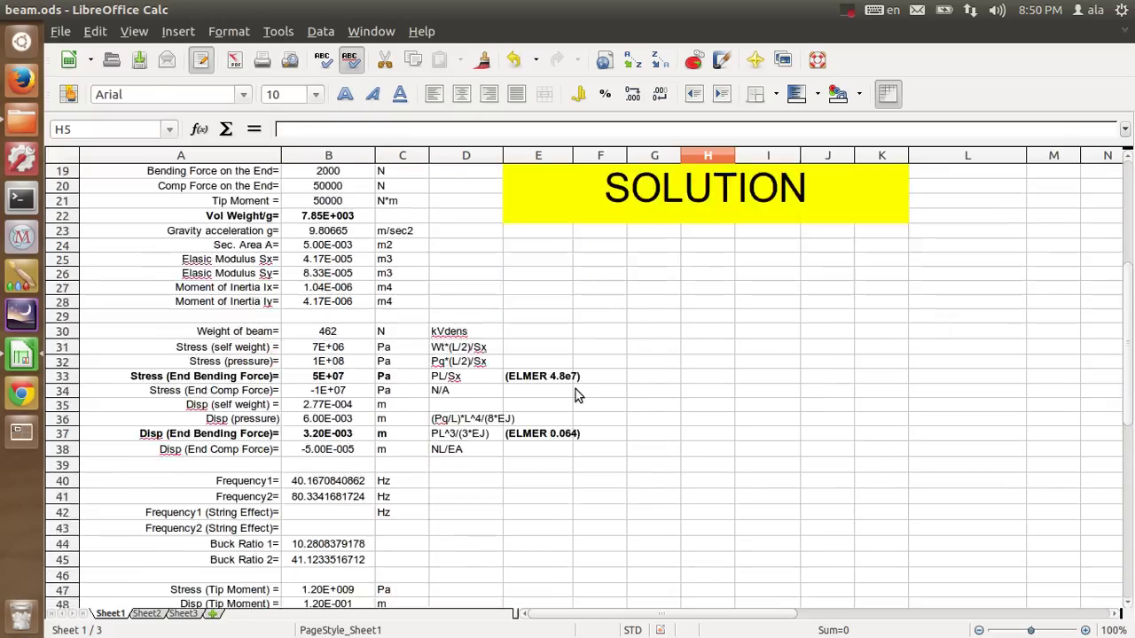
{"action": "scroll", "coordinate": [575, 389], "scroll_direction": "up", "scroll_amount": 6}
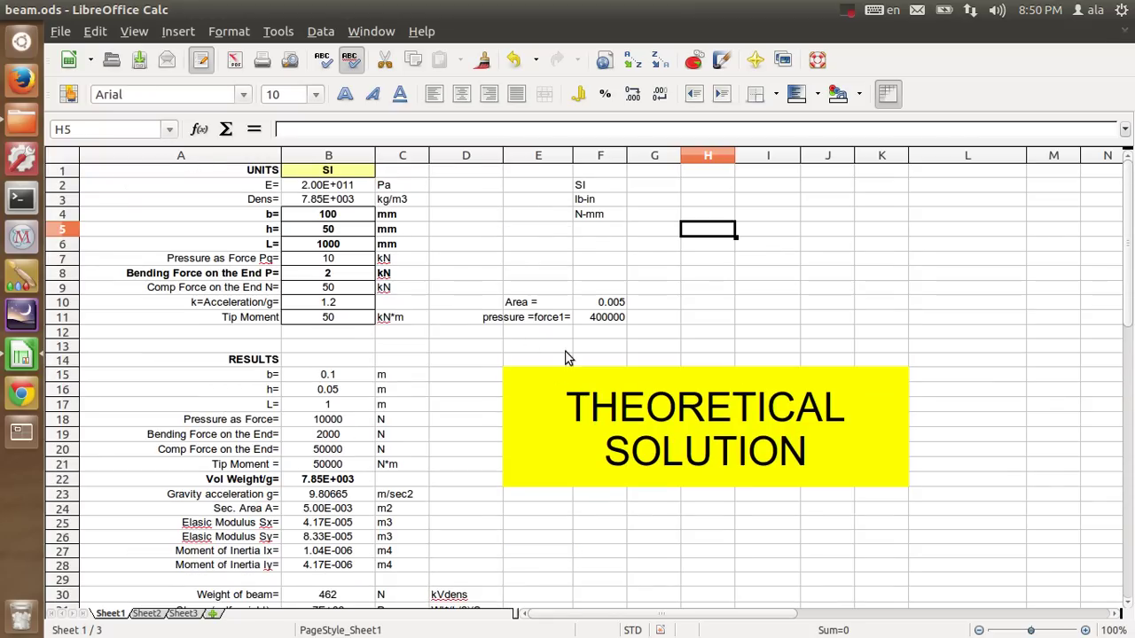
- Launch ElmerGUI via the 'el' Dash search and move its window to the upper left
{"action": "left_click", "coordinate": [21, 42]}
{"action": "type", "text": "el"}
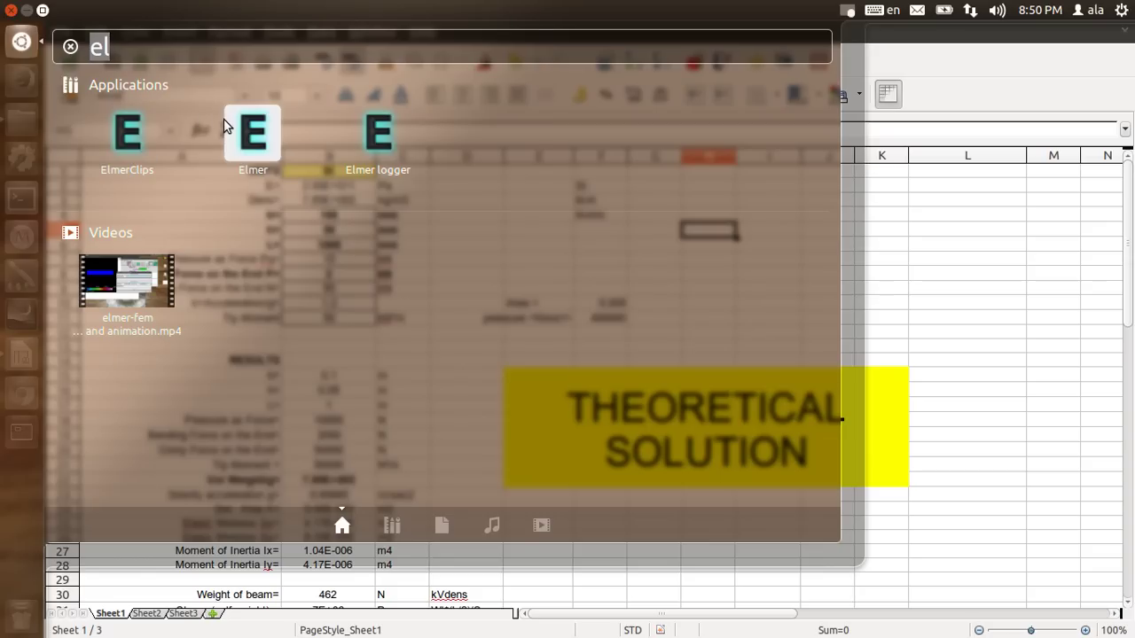
{"action": "left_click", "coordinate": [226, 129]}
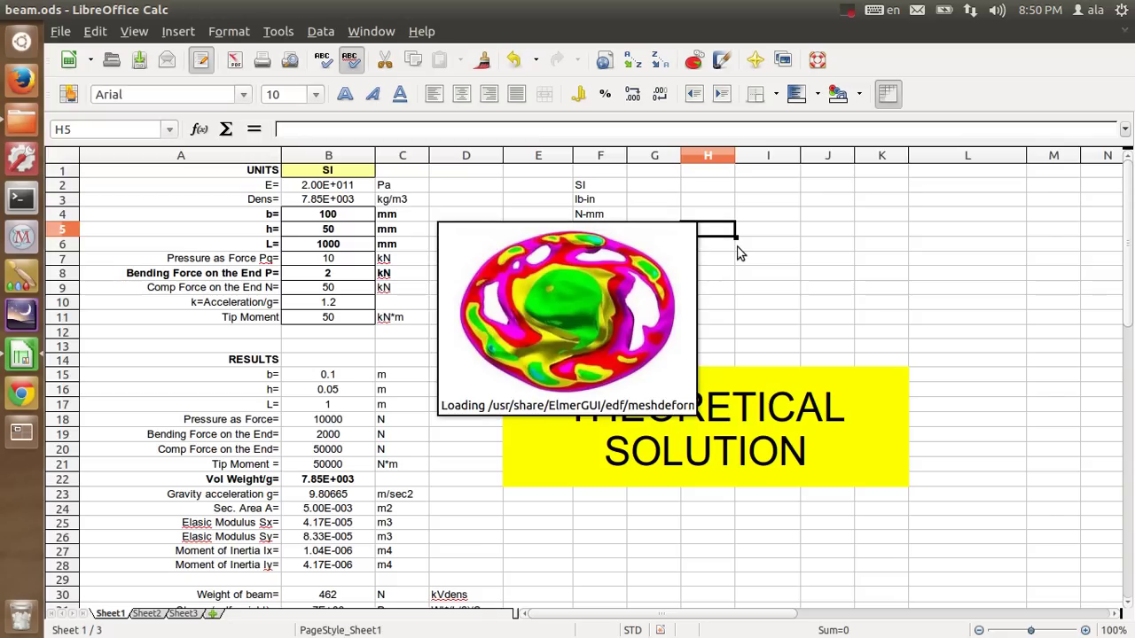
{"action": "left_click", "coordinate": [446, 293]}
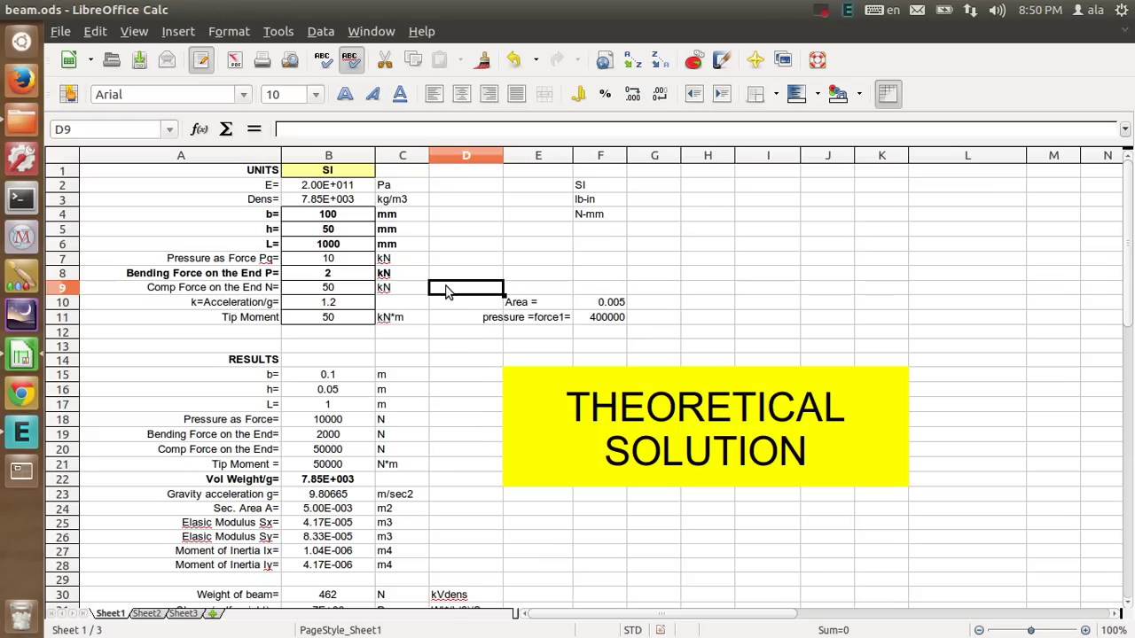
{"action": "left_click", "coordinate": [22, 434]}
{"action": "mouse_move", "coordinate": [721, 127]}
{"action": "left_mouse_down"}
{"action": "mouse_move", "coordinate": [306, 65]}
{"action": "mouse_move", "coordinate": [324, 66]}
{"action": "left_mouse_up"}
- Open beam_step.step from the Documents/test1 folder
{"action": "left_click", "coordinate": [68, 10]}
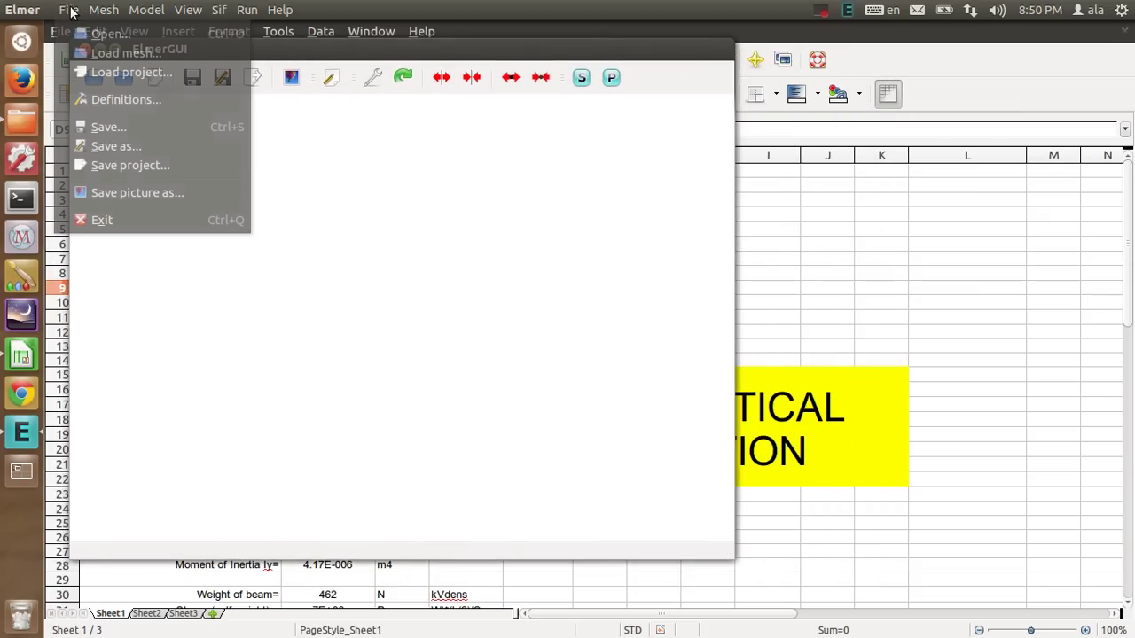
{"action": "left_click", "coordinate": [78, 36]}
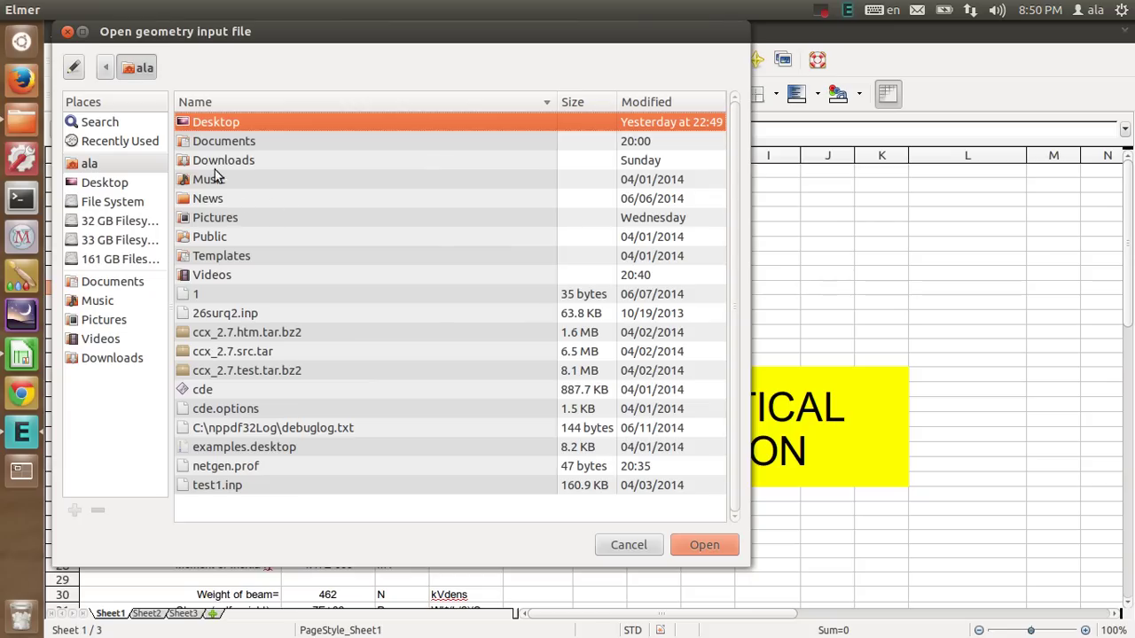
{"action": "double_click", "coordinate": [219, 143]}
{"action": "left_click", "coordinate": [224, 198]}
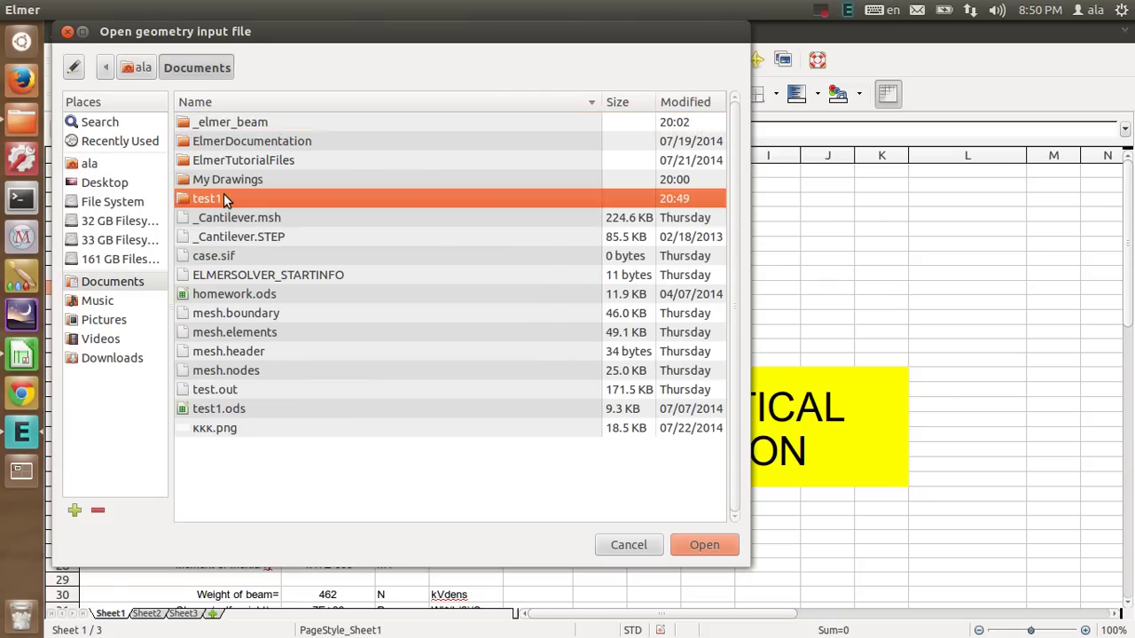
{"action": "double_click", "coordinate": [223, 197]}
{"action": "left_click", "coordinate": [256, 162]}
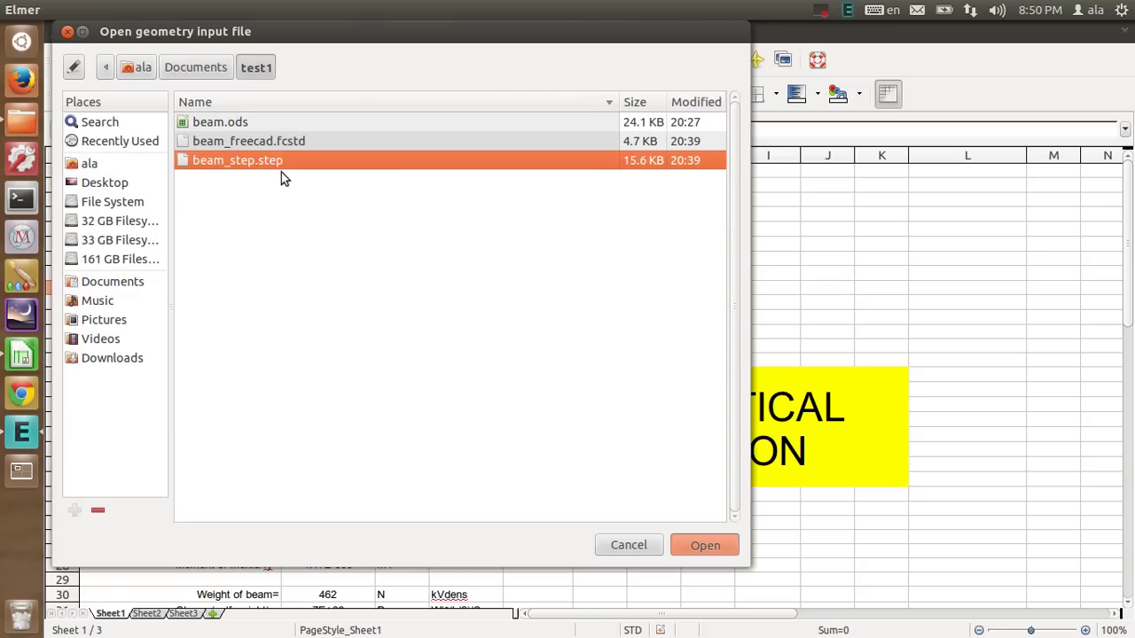
- Rotate the beam in the geometry viewer and mesh window, then close the geometry viewer
{"action": "left_click_drag", "start_coordinate": [792, 207], "coordinate": [698, 153]}
{"action": "left_click_drag", "start_coordinate": [727, 337], "coordinate": [872, 406]}
{"action": "left_click", "coordinate": [303, 269]}
{"action": "mouse_move", "coordinate": [303, 270]}
{"action": "left_mouse_down"}
{"action": "mouse_move", "coordinate": [469, 404]}
{"action": "mouse_move", "coordinate": [431, 310]}
{"action": "mouse_move", "coordinate": [298, 332]}
{"action": "left_mouse_up"}
{"action": "left_click", "coordinate": [768, 312]}
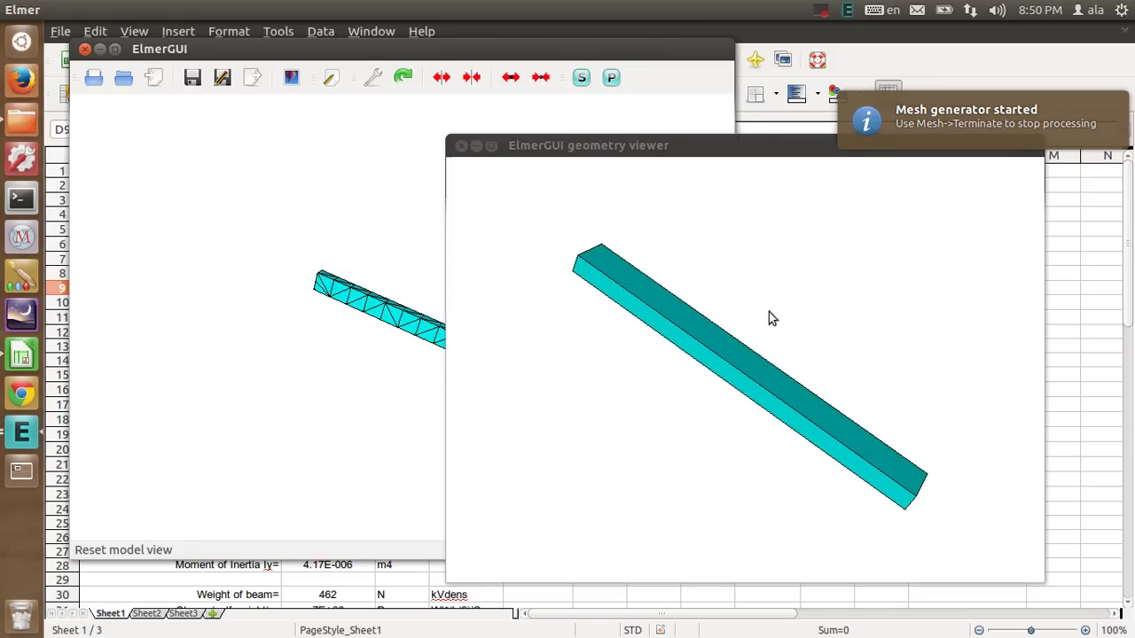
{"action": "middle_click_drag", "start_coordinate": [769, 317], "coordinate": [747, 297]}
{"action": "left_click", "coordinate": [461, 146]}
{"action": "mouse_move", "coordinate": [133, 31]}
{"action": "left_click", "coordinate": [104, 10]}
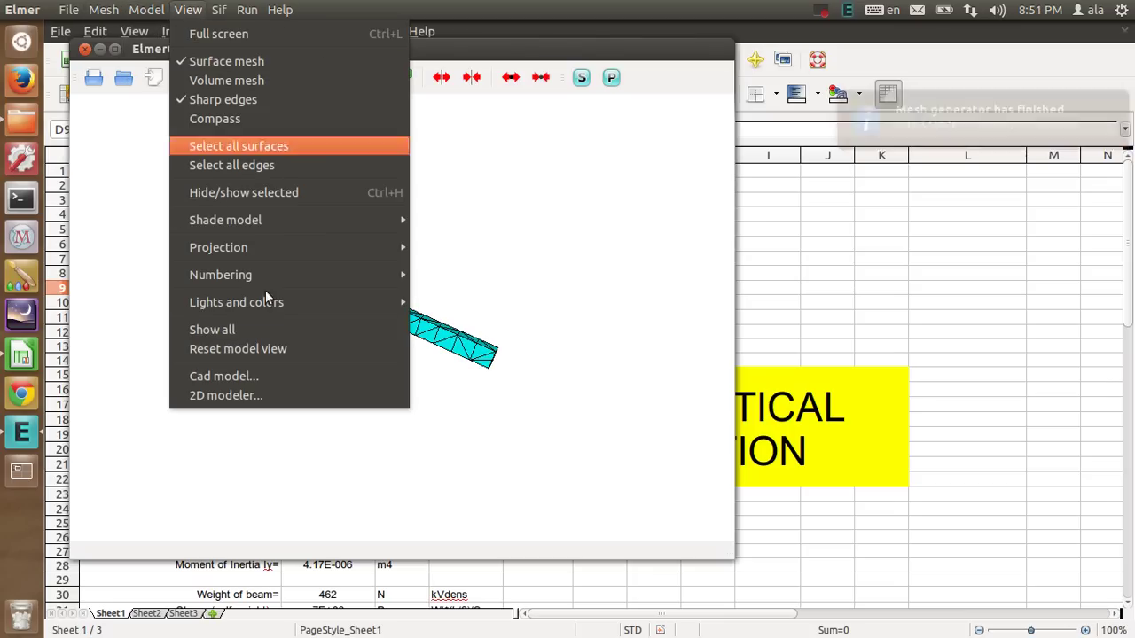
- Lower the CAD model's maximum element size (Max. h) from 0.1 to 0.05 and apply it
{"action": "left_click", "coordinate": [271, 373]}
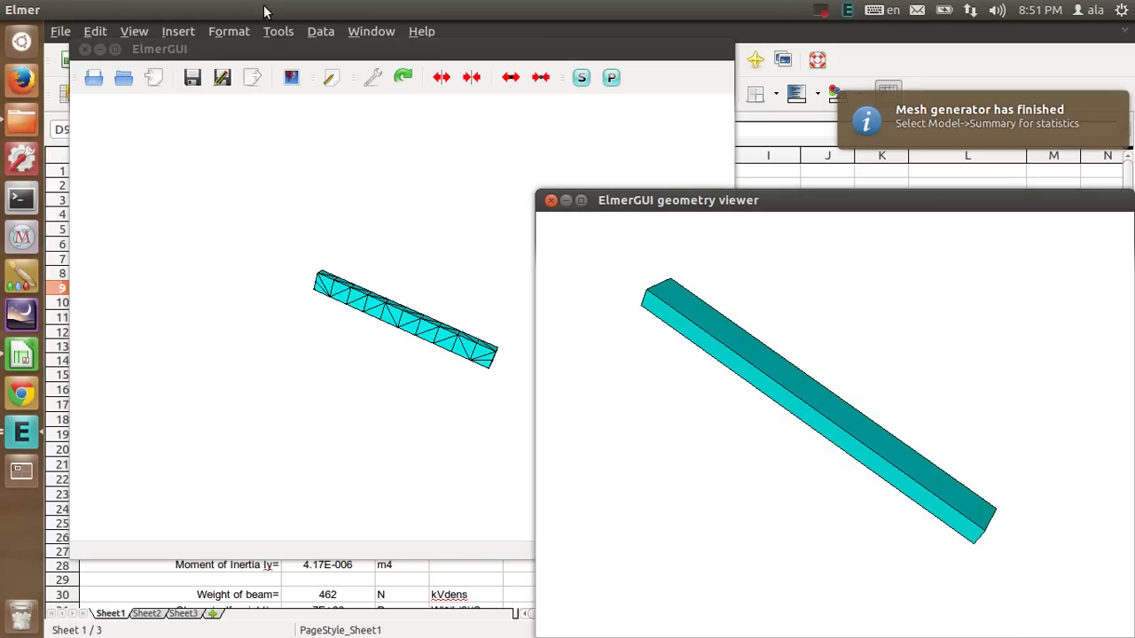
{"action": "left_click", "coordinate": [107, 10]}
{"action": "left_click", "coordinate": [124, 32]}
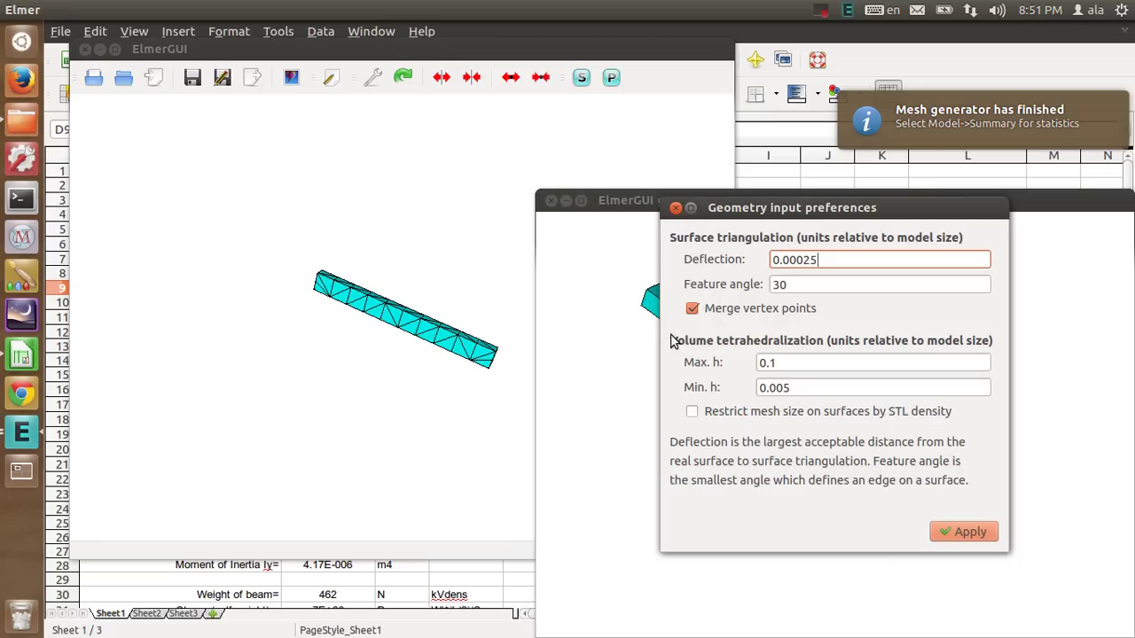
{"action": "left_click", "coordinate": [773, 365]}
{"action": "type", "text": "0.05"}
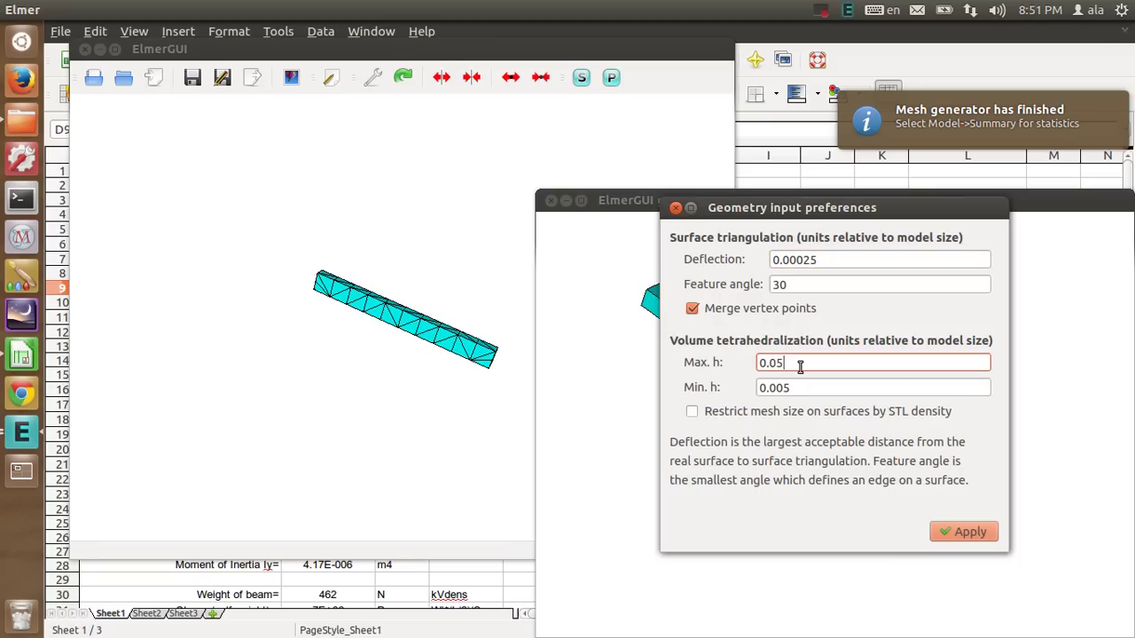
{"action": "left_click", "coordinate": [956, 532]}
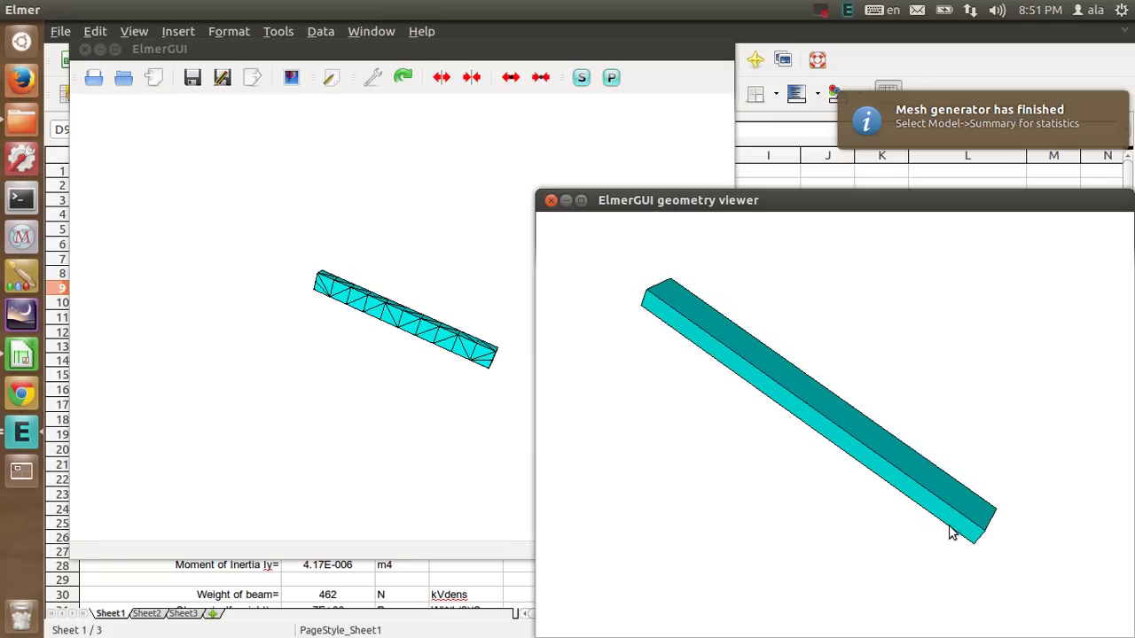
{"action": "left_click", "coordinate": [550, 200]}
{"action": "left_click", "coordinate": [104, 10]}
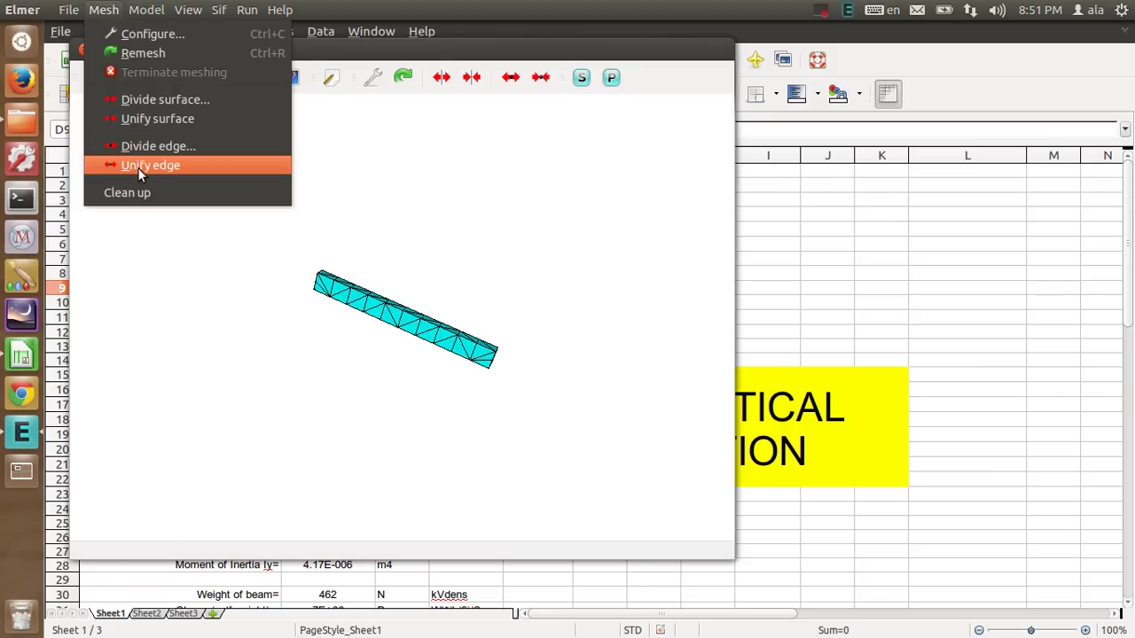
- Remesh the beam at the 0.05 element size, zoom in on it, and show the XYZ compass
{"action": "left_click", "coordinate": [138, 54]}
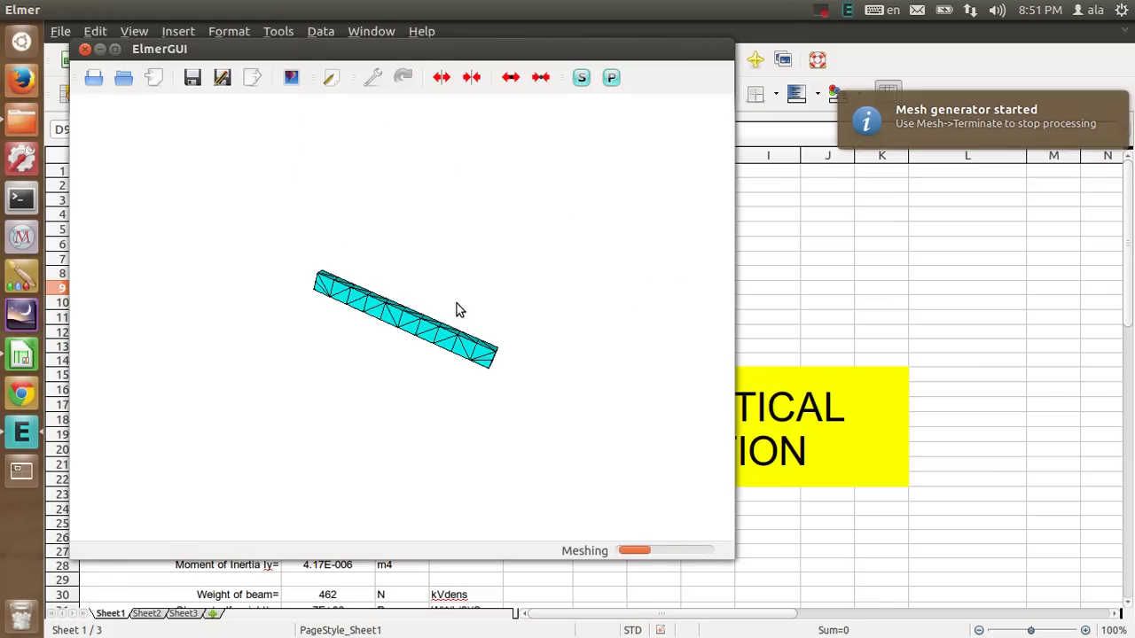
{"action": "scroll", "coordinate": [434, 312], "scroll_direction": "up", "scroll_amount": 5}
{"action": "mouse_move", "coordinate": [470, 330]}
{"action": "left_mouse_down"}
{"action": "mouse_move", "coordinate": [351, 413]}
{"action": "mouse_move", "coordinate": [438, 282]}
{"action": "mouse_move", "coordinate": [347, 433]}
{"action": "mouse_move", "coordinate": [429, 362]}
{"action": "left_mouse_up"}
{"action": "scroll", "coordinate": [470, 334], "scroll_direction": "up", "scroll_amount": 2}
{"action": "scroll", "coordinate": [470, 334], "scroll_direction": "up", "scroll_amount": 2}
{"action": "scroll", "coordinate": [435, 364], "scroll_direction": "up", "scroll_amount": 2}
{"action": "left_click_drag", "start_coordinate": [398, 399], "coordinate": [414, 366]}
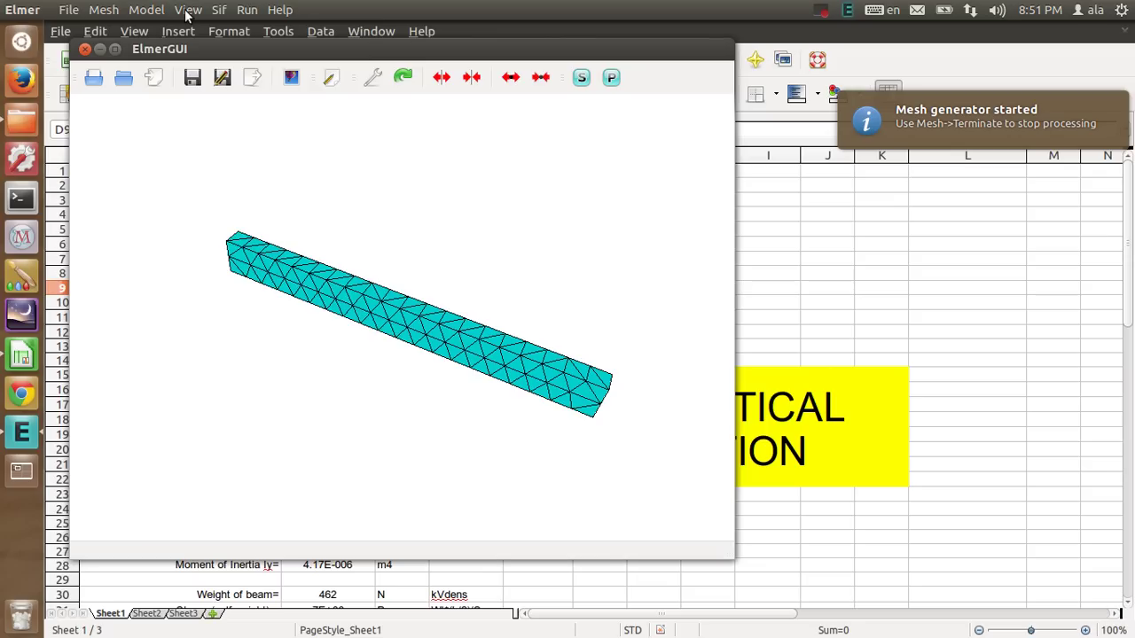
{"action": "left_click", "coordinate": [187, 10]}
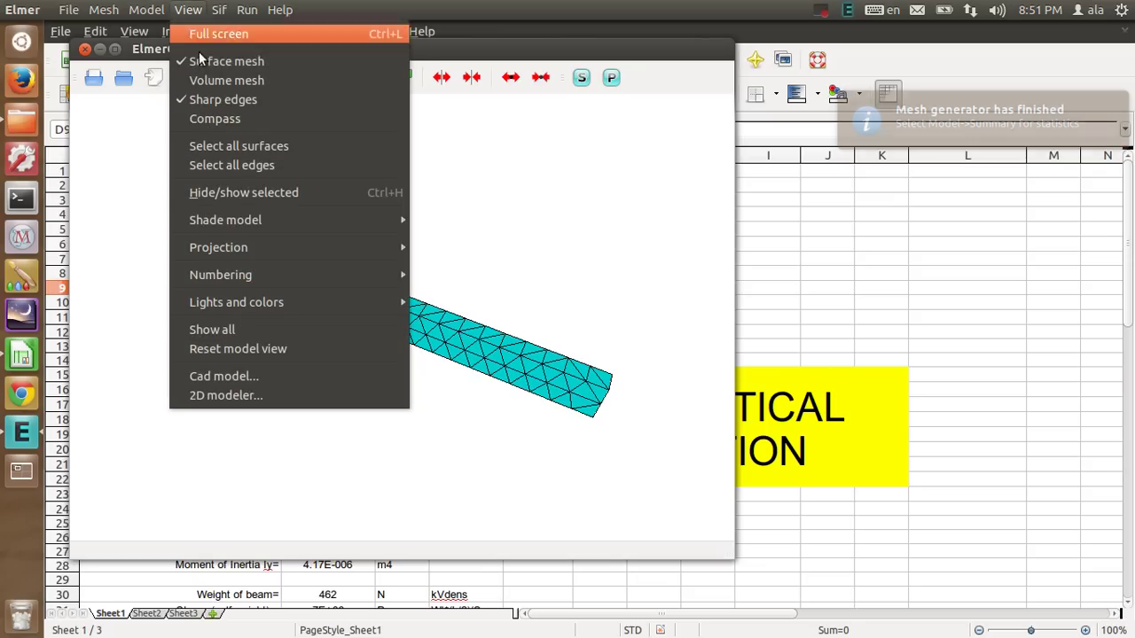
{"action": "left_click", "coordinate": [219, 118]}
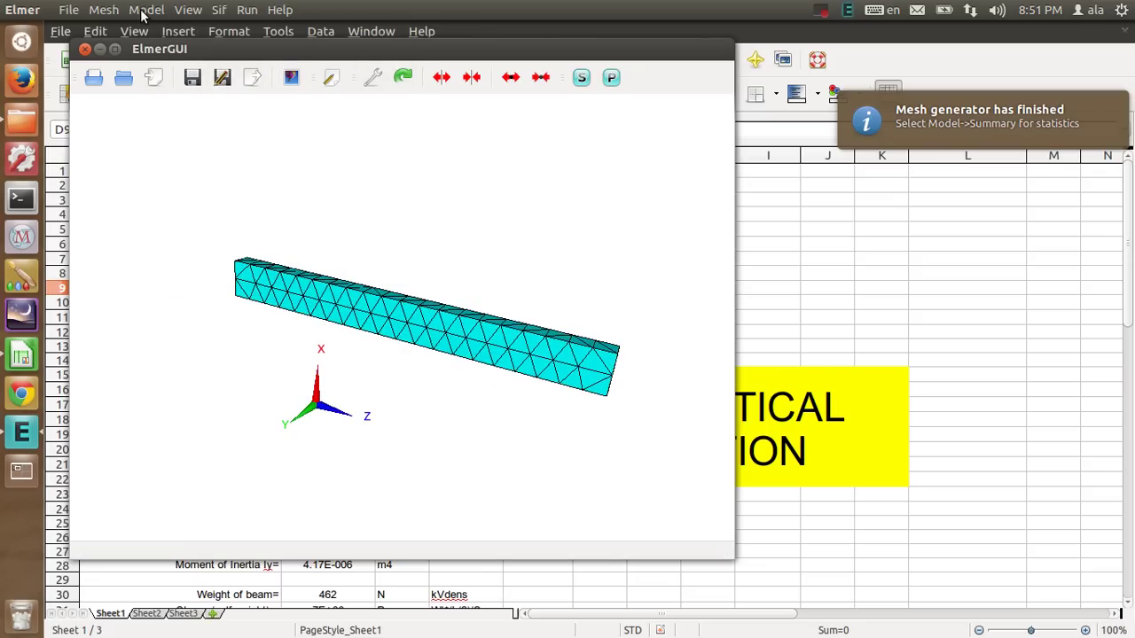
{"action": "left_click", "coordinate": [145, 10]}
{"action": "left_click", "coordinate": [203, 244]}
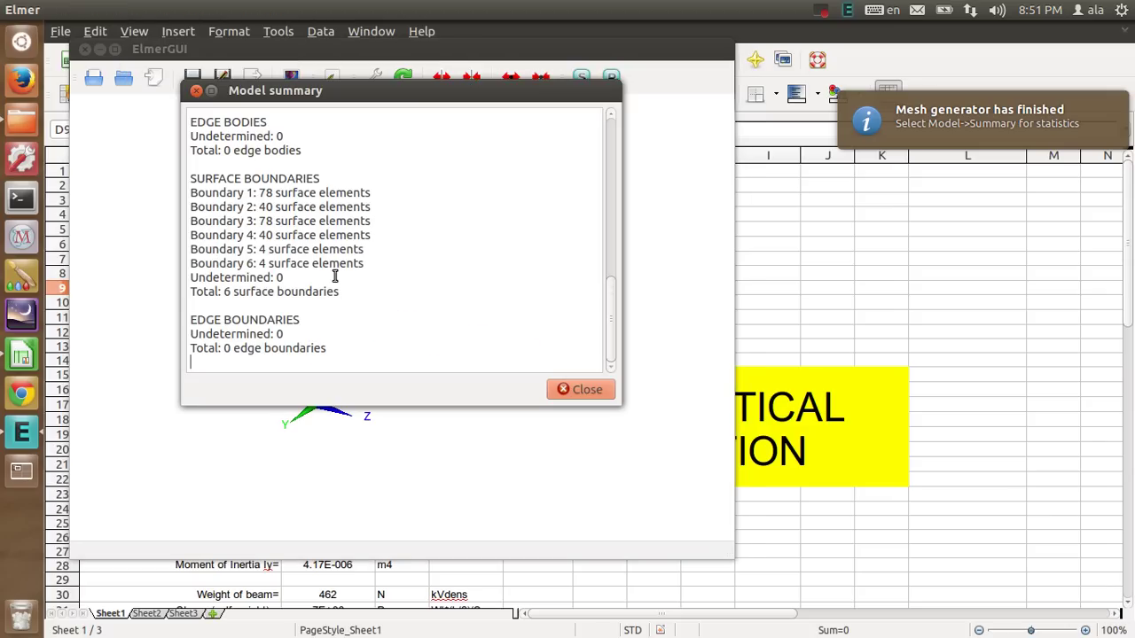
{"action": "scroll", "coordinate": [339, 277], "scroll_direction": "up", "scroll_amount": 3}
{"action": "scroll", "coordinate": [339, 276], "scroll_direction": "up", "scroll_amount": 5}
{"action": "left_click_drag", "start_coordinate": [335, 232], "coordinate": [177, 190]}
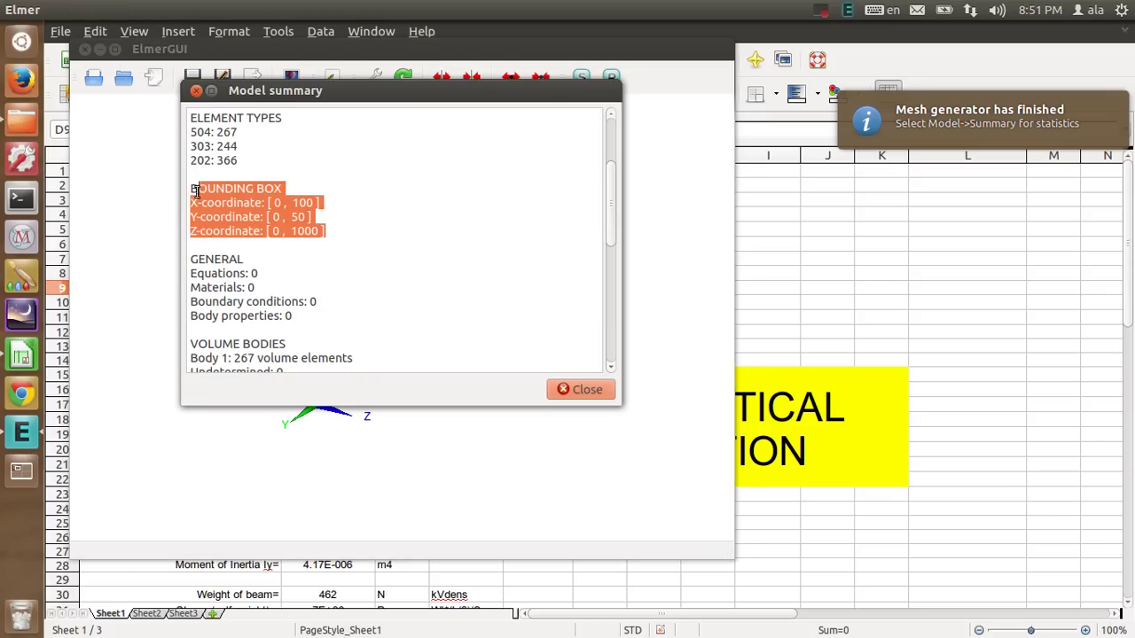
{"action": "left_click", "coordinate": [324, 248]}
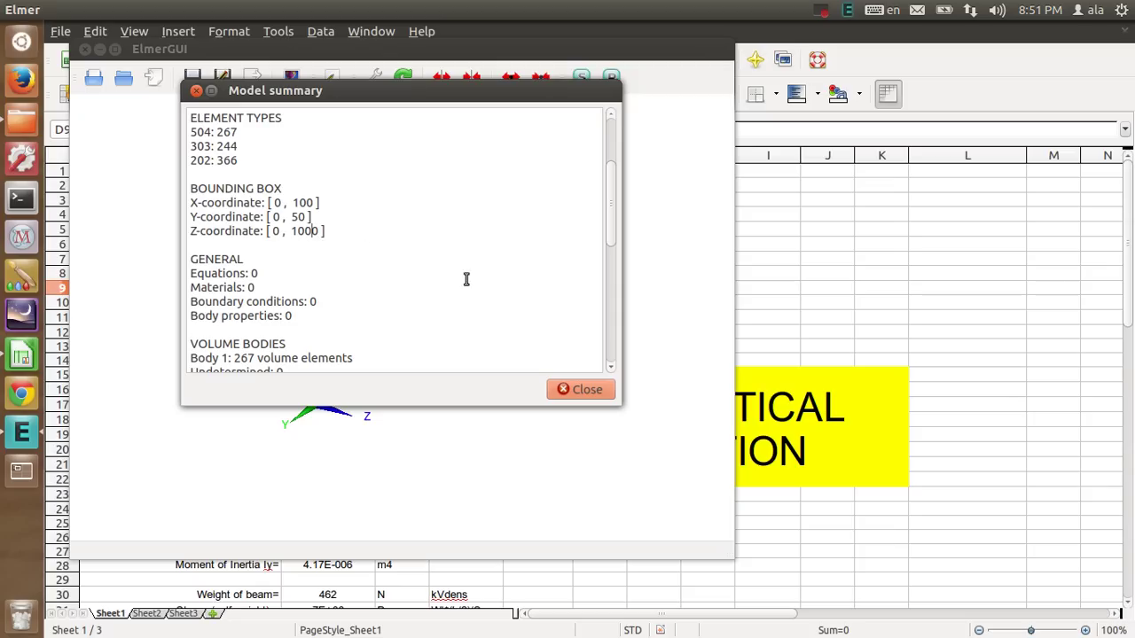
{"action": "left_click", "coordinate": [578, 387]}
{"action": "mouse_move", "coordinate": [585, 398]}
{"action": "left_mouse_down"}
{"action": "mouse_move", "coordinate": [413, 367]}
{"action": "mouse_move", "coordinate": [398, 385]}
{"action": "left_mouse_up"}
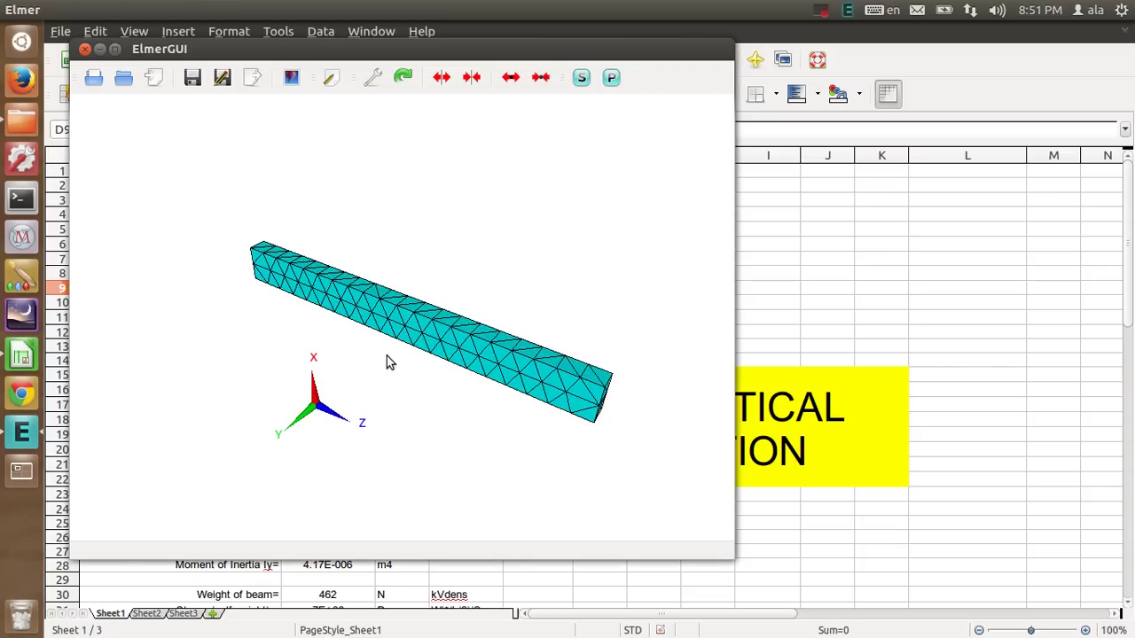
- Add a new equation and bring up its Linear elasticity tab
{"action": "left_click", "coordinate": [144, 10]}
{"action": "mouse_move", "coordinate": [169, 61]}
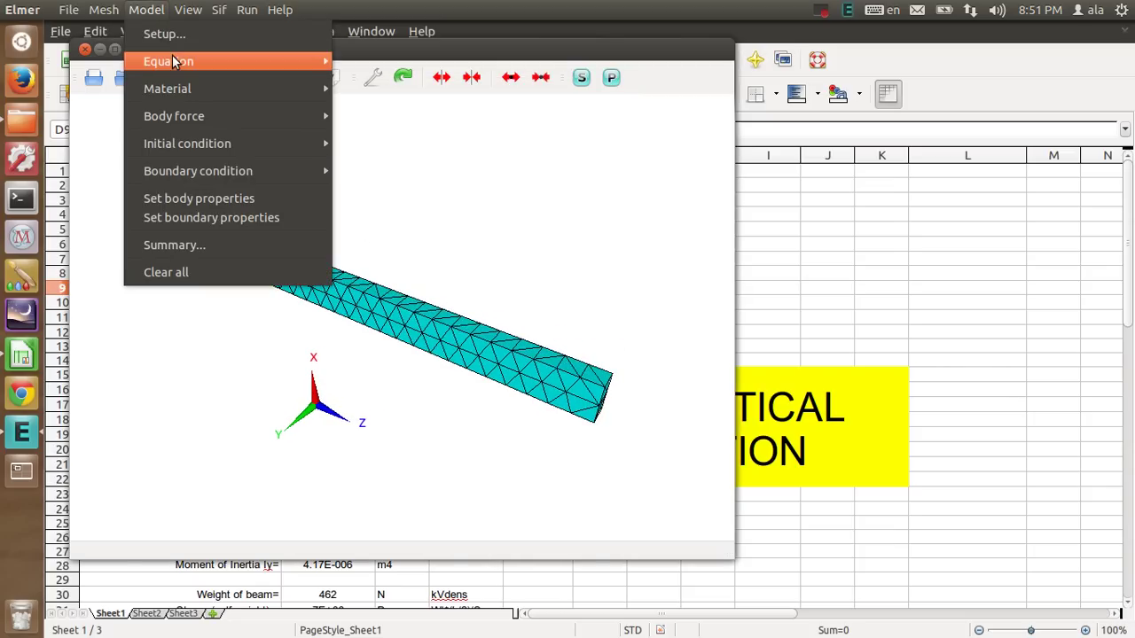
{"action": "left_click", "coordinate": [364, 61]}
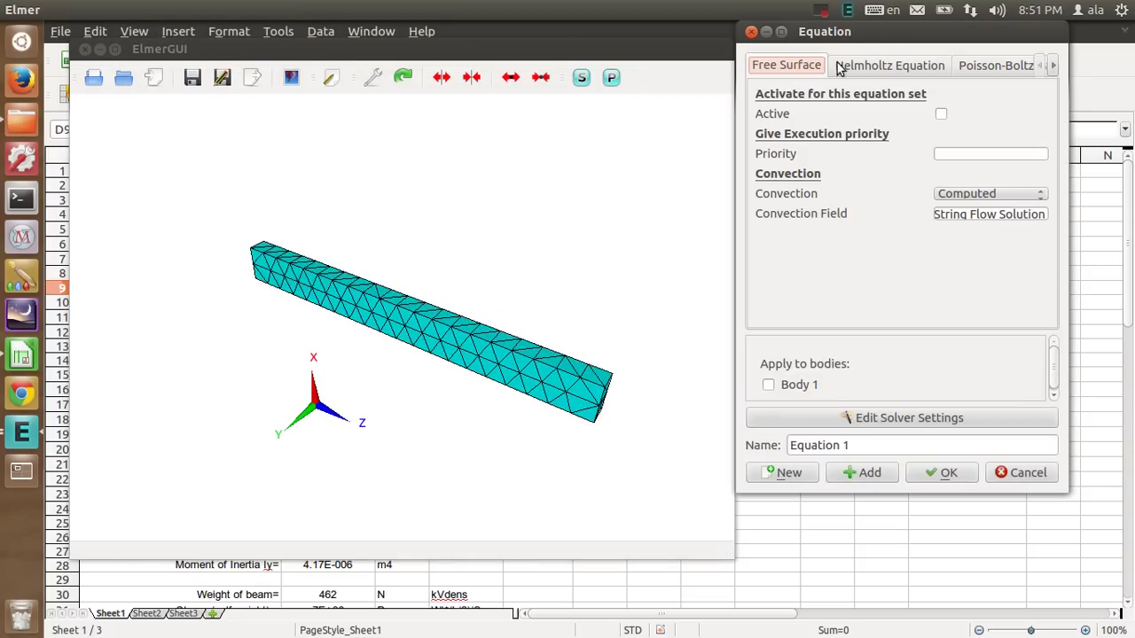
{"action": "left_click_drag", "start_coordinate": [884, 30], "coordinate": [407, 95]}
{"action": "left_click", "coordinate": [577, 127]}
{"action": "left_click", "coordinate": [578, 128]}
{"action": "left_click", "coordinate": [577, 132]}
{"action": "left_click", "coordinate": [577, 132]}
{"action": "left_click", "coordinate": [577, 132]}
{"action": "left_click", "coordinate": [577, 132]}
{"action": "left_click", "coordinate": [578, 132]}
{"action": "left_click", "coordinate": [577, 132]}
{"action": "left_click", "coordinate": [577, 132]}
{"action": "left_click", "coordinate": [577, 132]}
{"action": "left_click", "coordinate": [526, 135]}
- Activate linear elasticity with Calculate Stresses, apply it to Body 1, and confirm
{"action": "left_click", "coordinate": [463, 181]}
{"action": "left_click", "coordinate": [463, 261]}
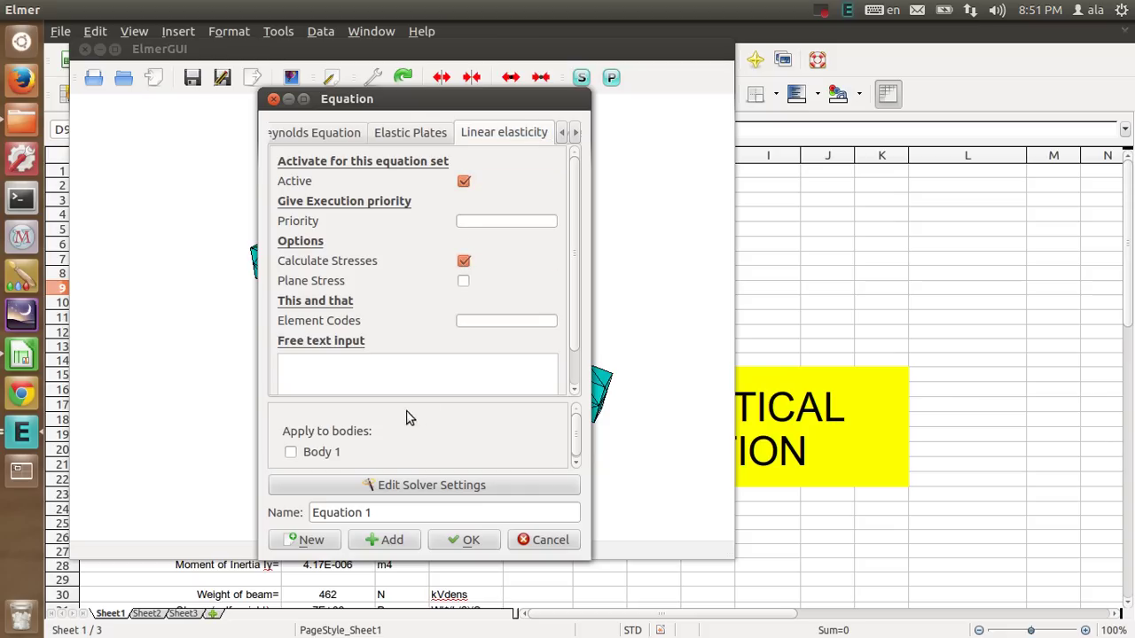
{"action": "left_click", "coordinate": [298, 452]}
{"action": "left_click", "coordinate": [468, 539]}
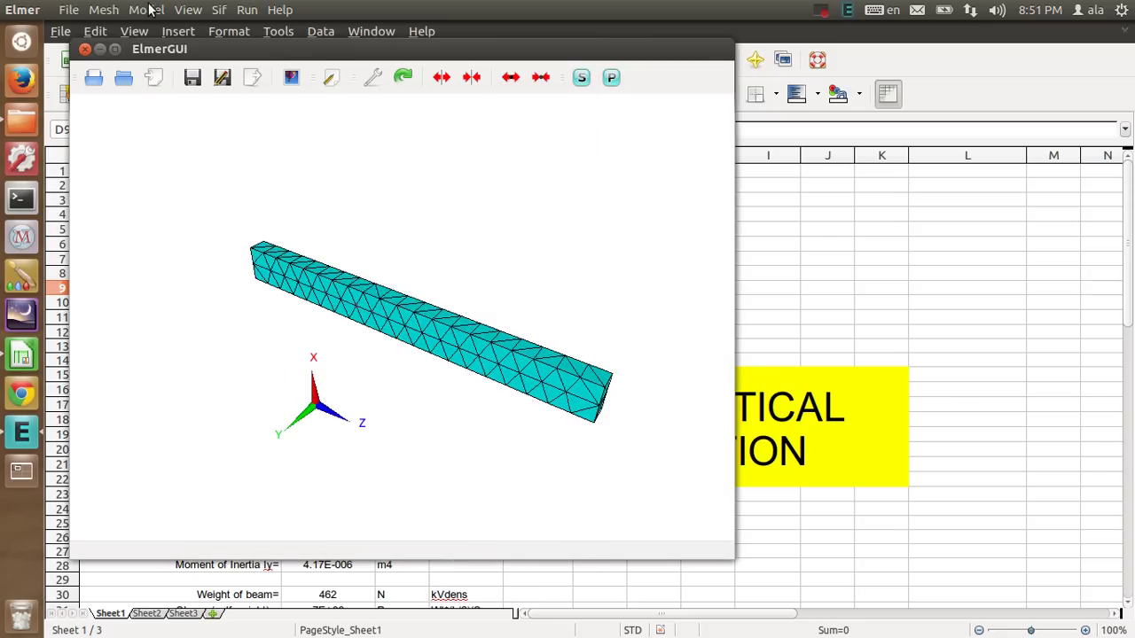
- Add a new material and bring up its Linear elasticity properties
{"action": "left_click", "coordinate": [146, 9]}
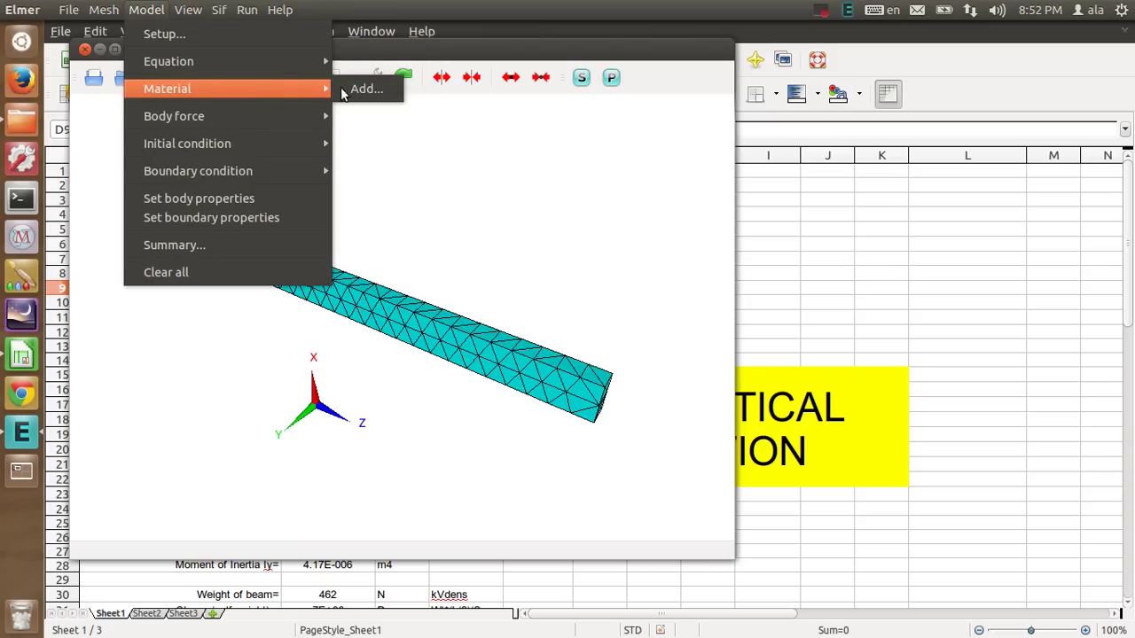
{"action": "mouse_move", "coordinate": [167, 89]}
{"action": "left_click", "coordinate": [354, 86]}
{"action": "left_click_drag", "start_coordinate": [868, 31], "coordinate": [413, 98]}
{"action": "left_click", "coordinate": [596, 133]}
{"action": "left_click", "coordinate": [596, 133]}
{"action": "left_click", "coordinate": [596, 133]}
{"action": "left_click", "coordinate": [595, 133]}
{"action": "left_click", "coordinate": [596, 133]}
{"action": "left_click", "coordinate": [596, 133]}
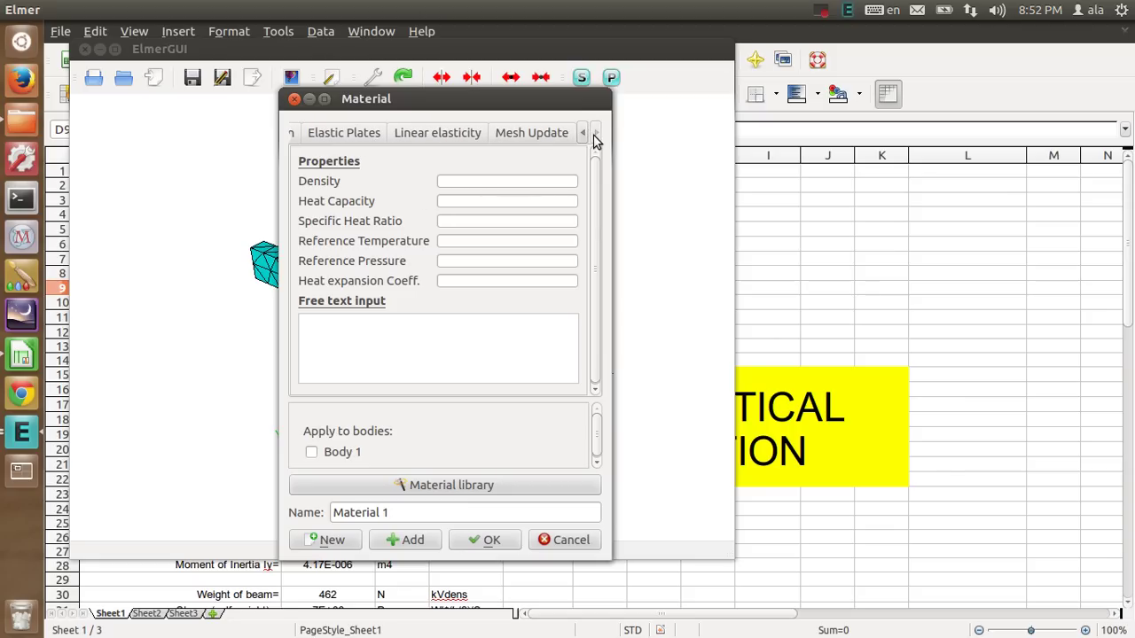
{"action": "left_click", "coordinate": [442, 131]}
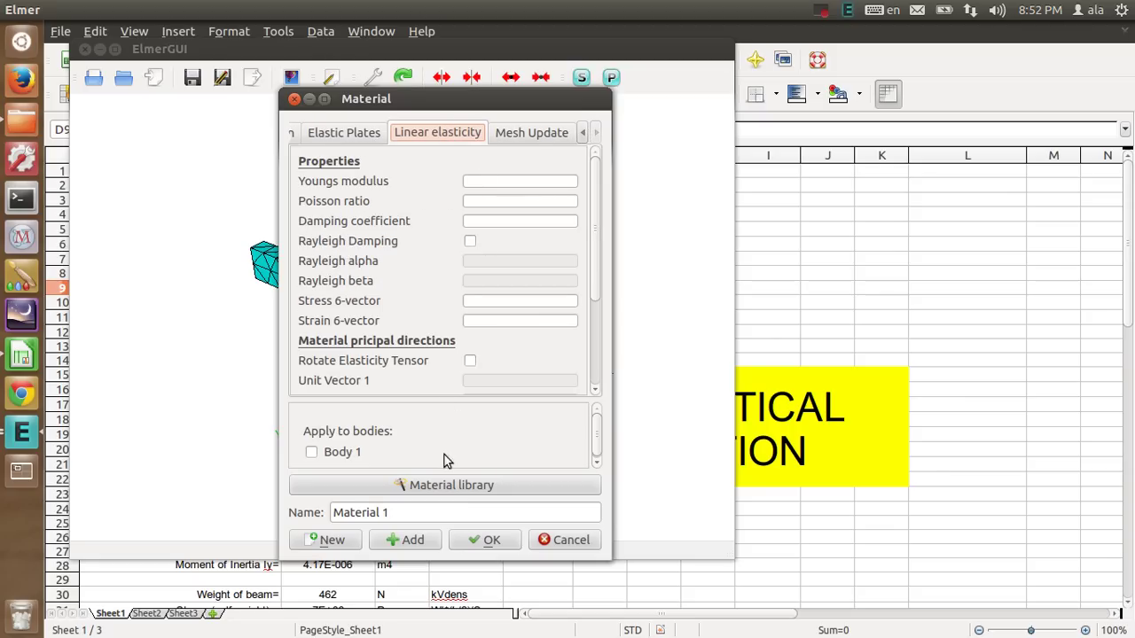
- Load Steel (carbon - generic) from the library (E 200.0e9, Poisson 0.285) and assign it to Body 1
{"action": "left_click", "coordinate": [452, 487]}
{"action": "left_click_drag", "start_coordinate": [564, 253], "coordinate": [570, 314]}
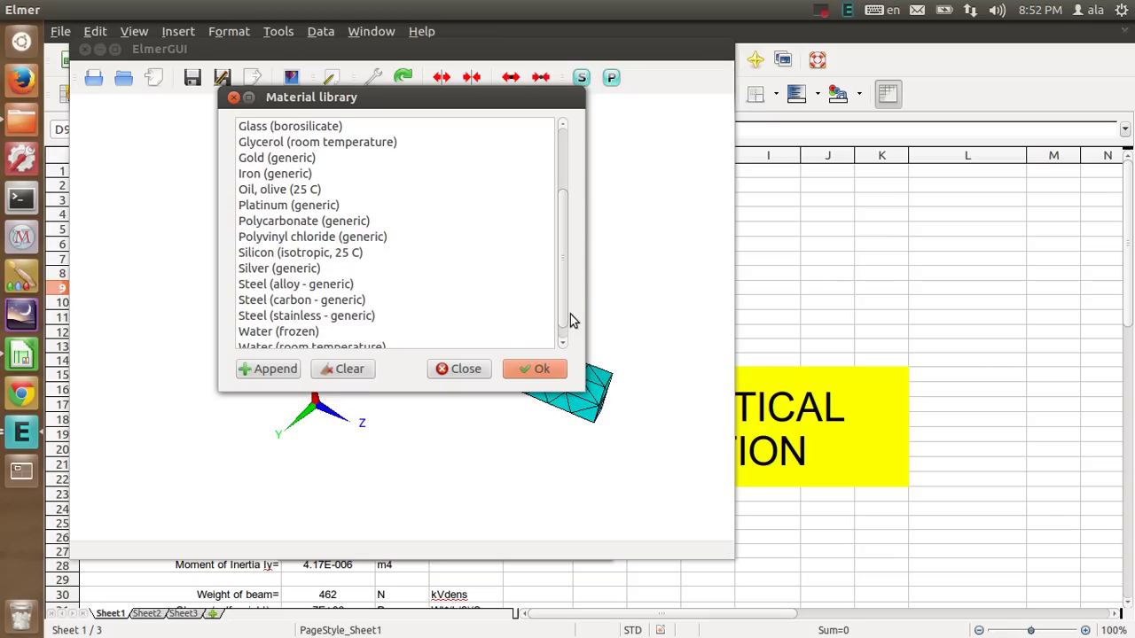
{"action": "left_click", "coordinate": [327, 304]}
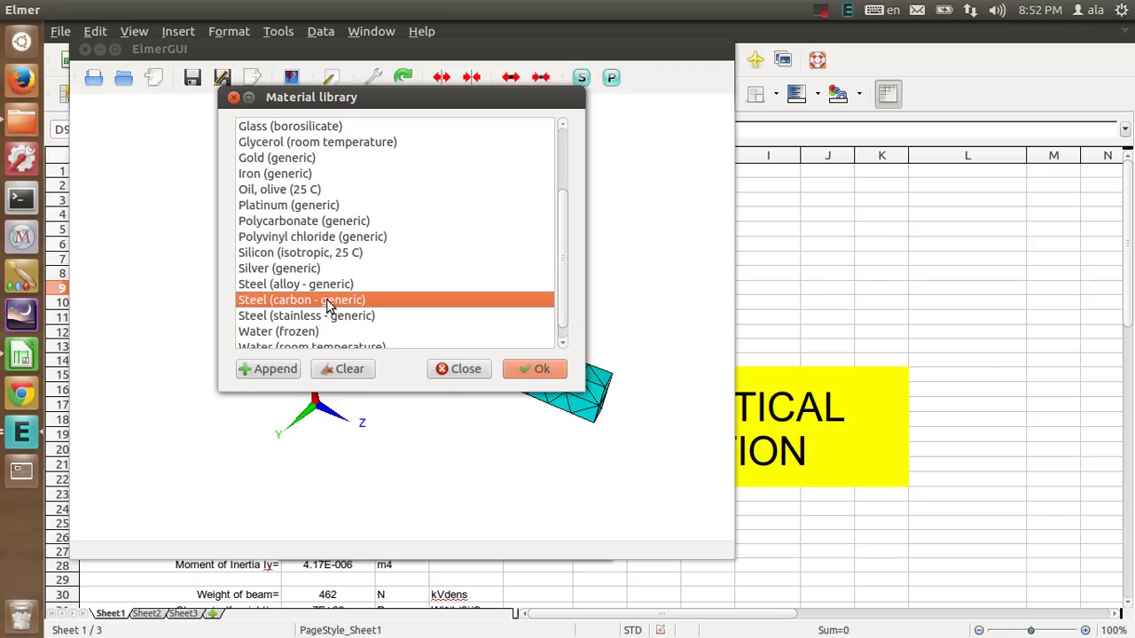
{"action": "left_click", "coordinate": [535, 370]}
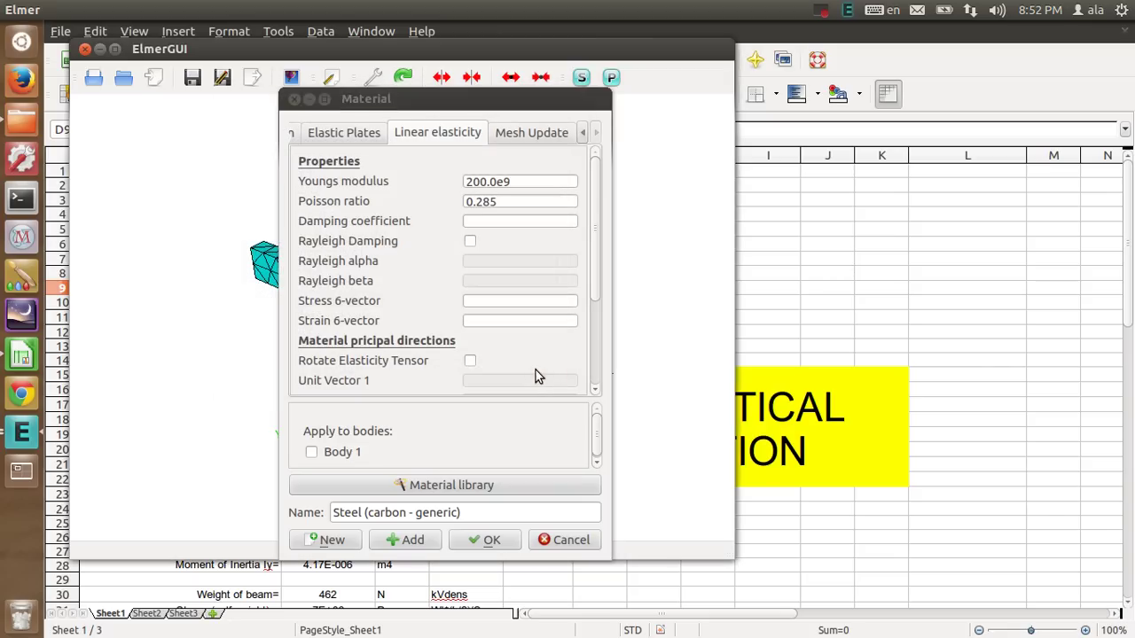
{"action": "left_click", "coordinate": [312, 453]}
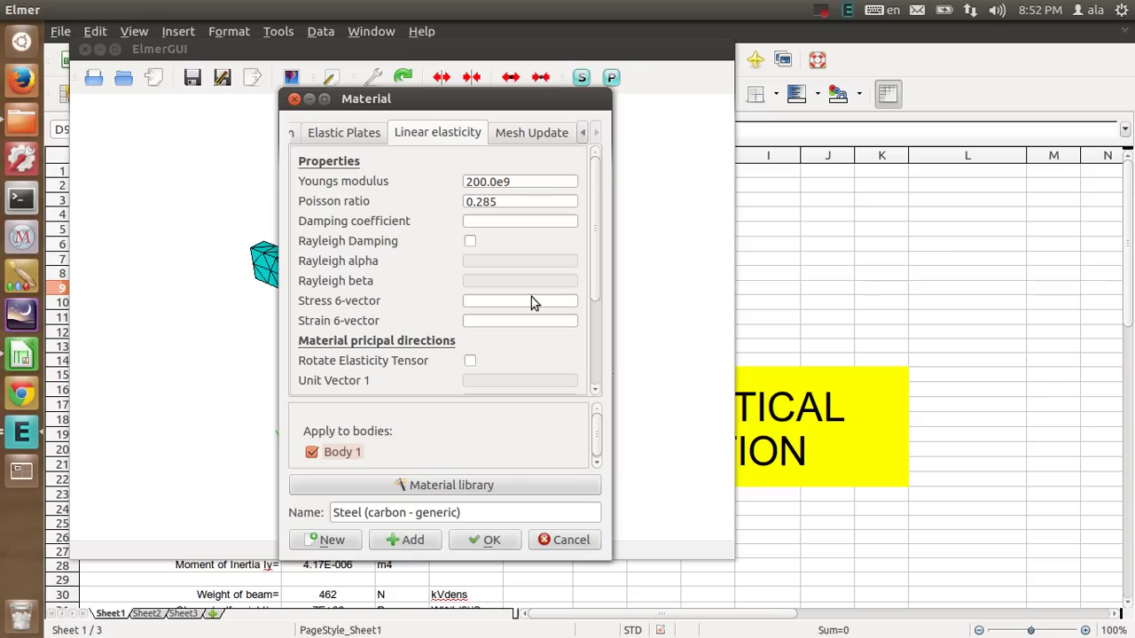
{"action": "left_click", "coordinate": [486, 540]}
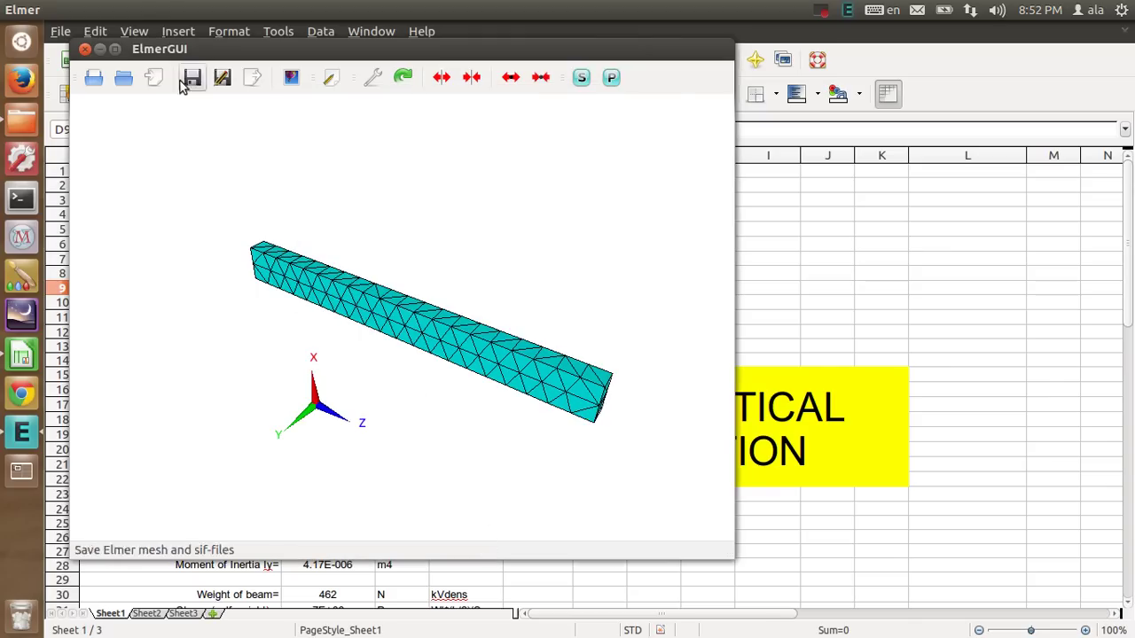
- Add a new boundary condition and bring up its Linear elasticity settings
{"action": "left_click", "coordinate": [146, 9]}
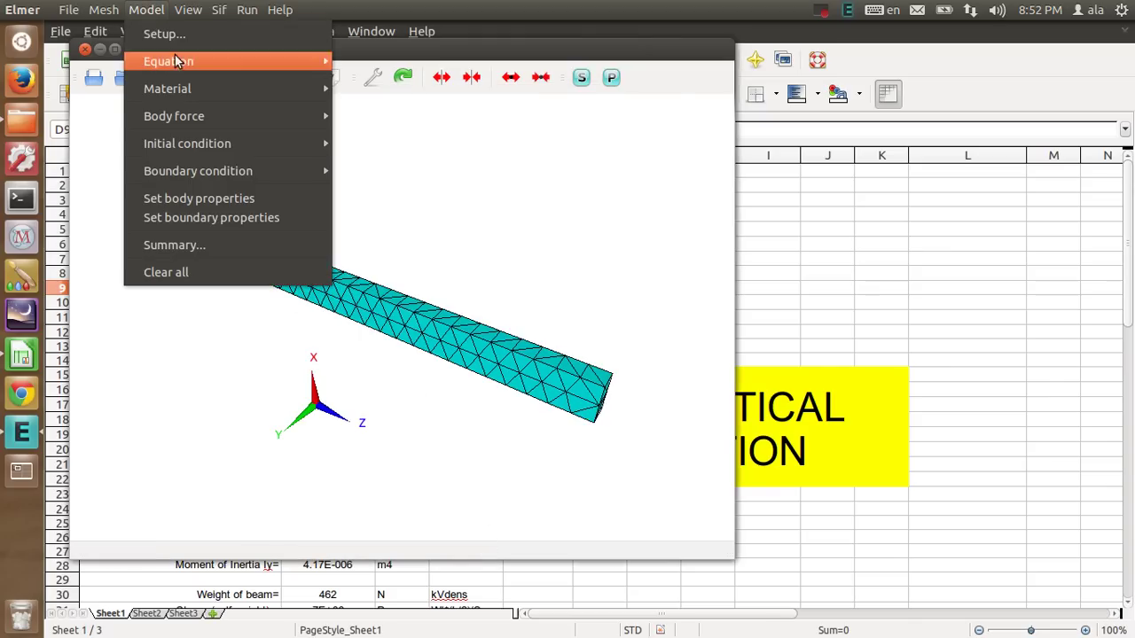
{"action": "mouse_move", "coordinate": [197, 171]}
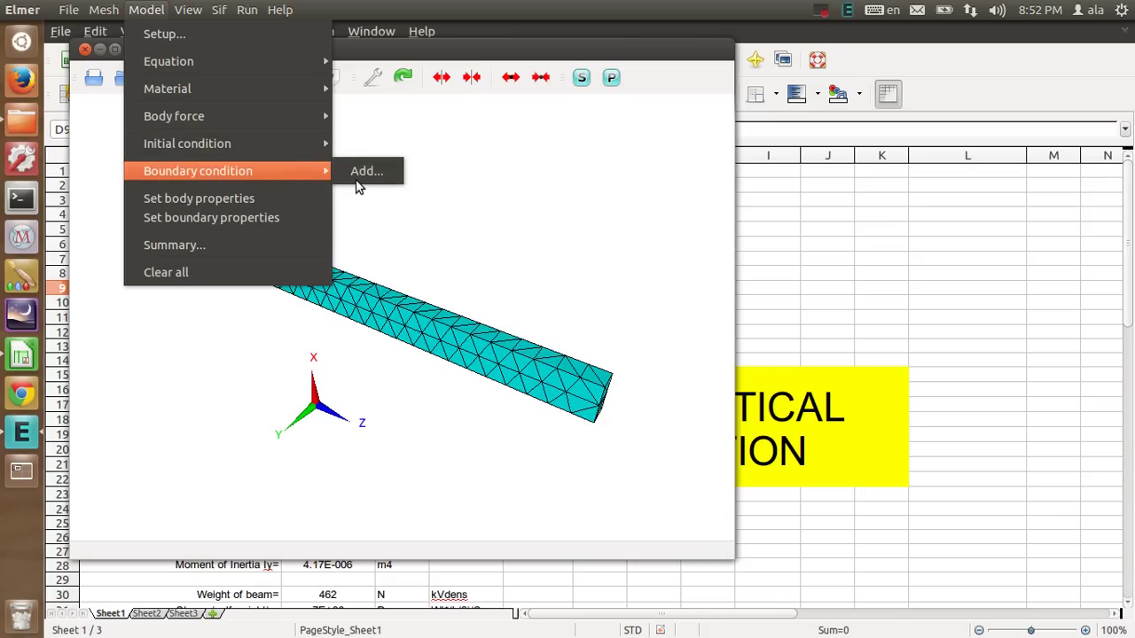
{"action": "left_click", "coordinate": [362, 174]}
{"action": "left_click_drag", "start_coordinate": [927, 45], "coordinate": [415, 93]}
{"action": "left_click", "coordinate": [532, 117]}
{"action": "left_click", "coordinate": [532, 117]}
{"action": "left_click", "coordinate": [532, 117]}
{"action": "left_click", "coordinate": [532, 117]}
{"action": "left_click", "coordinate": [532, 117]}
{"action": "left_click", "coordinate": [532, 117]}
{"action": "left_click", "coordinate": [532, 117]}
{"action": "left_click", "coordinate": [532, 117]}
{"action": "left_click", "coordinate": [398, 116]}
- Set Displacements 1, 2 and 3 to 0, name the condition 'fixed', and save it
{"action": "left_click", "coordinate": [476, 229]}
{"action": "type", "text": "0"}
{"action": "left_click", "coordinate": [476, 245]}
{"action": "type", "text": "0"}
{"action": "left_click", "coordinate": [476, 264]}
{"action": "type", "text": "0"}
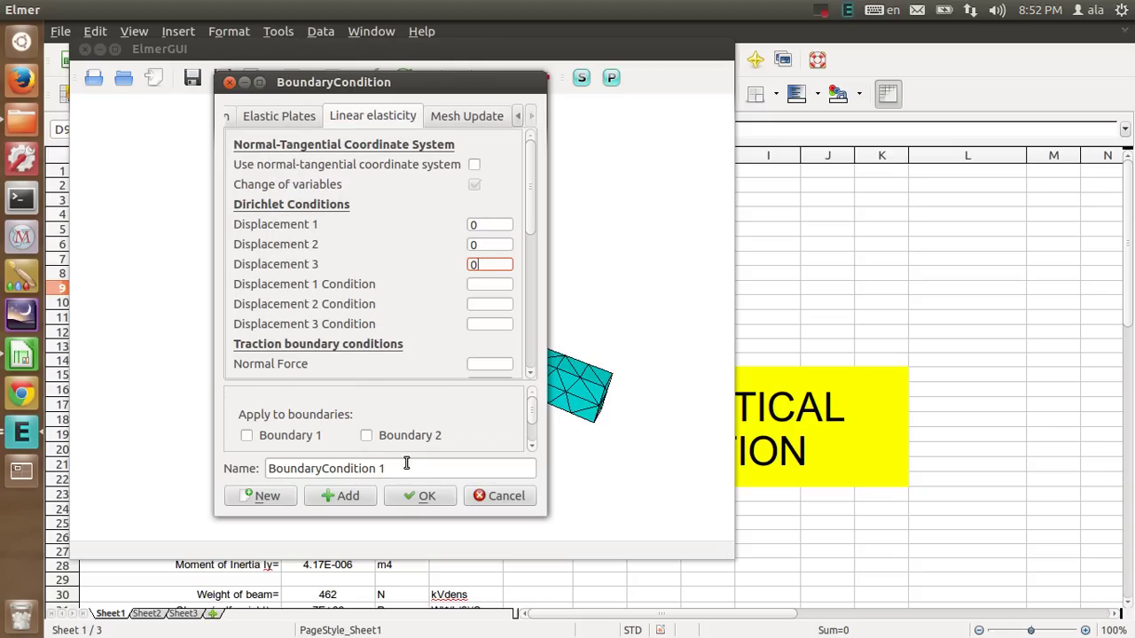
{"action": "triple_click", "coordinate": [406, 464]}
{"action": "type", "text": "fixed"}
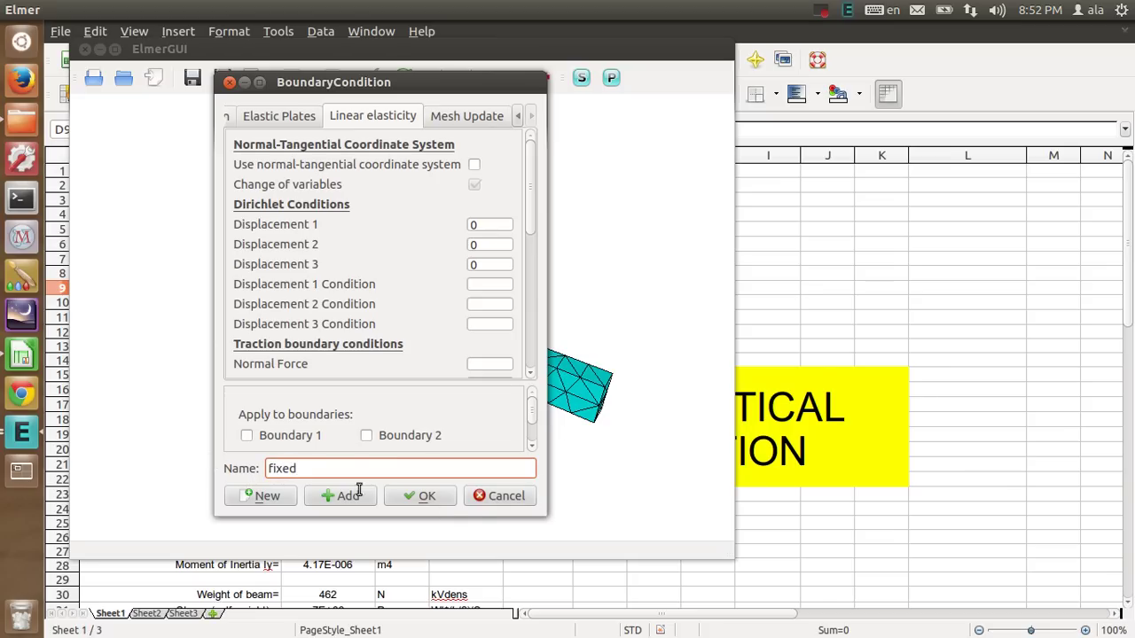
{"action": "left_click", "coordinate": [425, 502]}
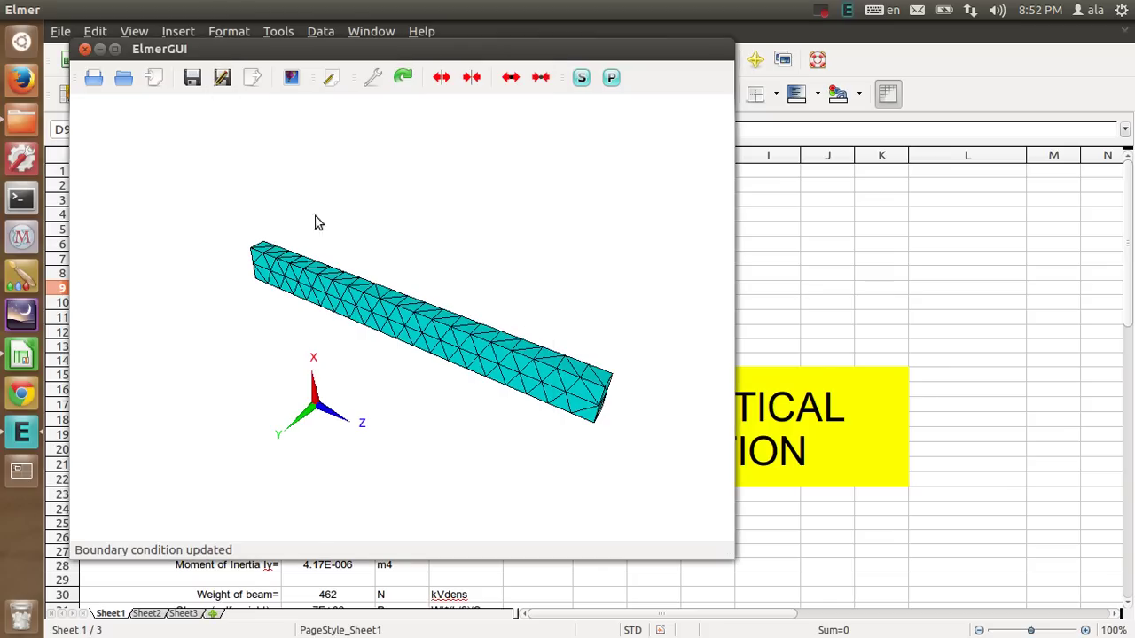
- Add a second boundary condition and bring up its Linear elasticity settings
{"action": "left_click", "coordinate": [143, 10]}
{"action": "mouse_move", "coordinate": [198, 171]}
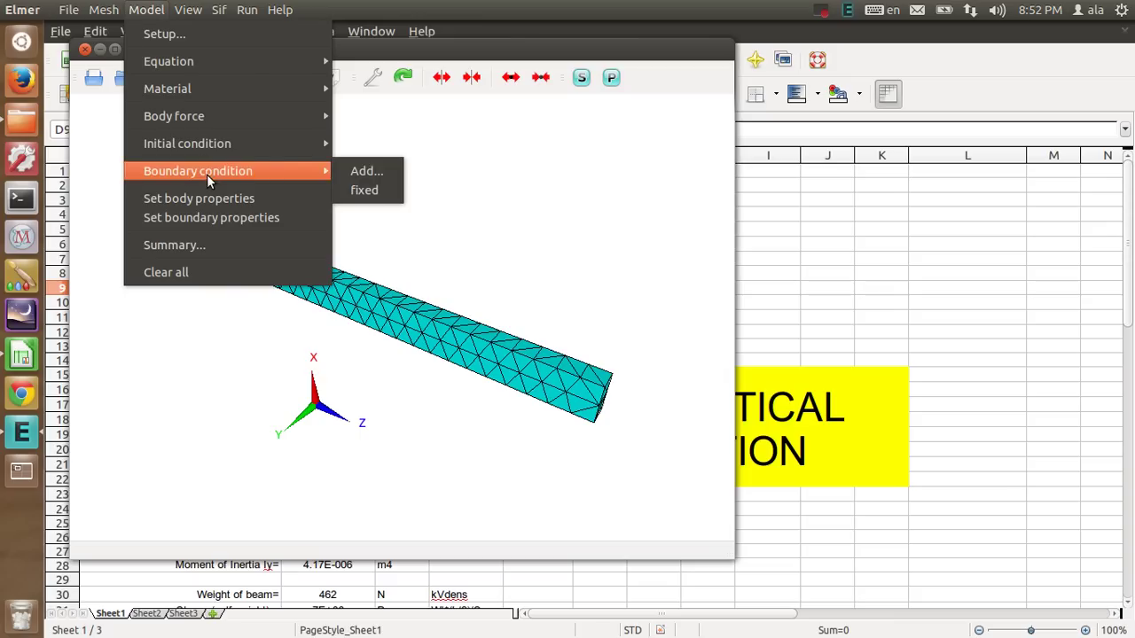
{"action": "left_click", "coordinate": [362, 173]}
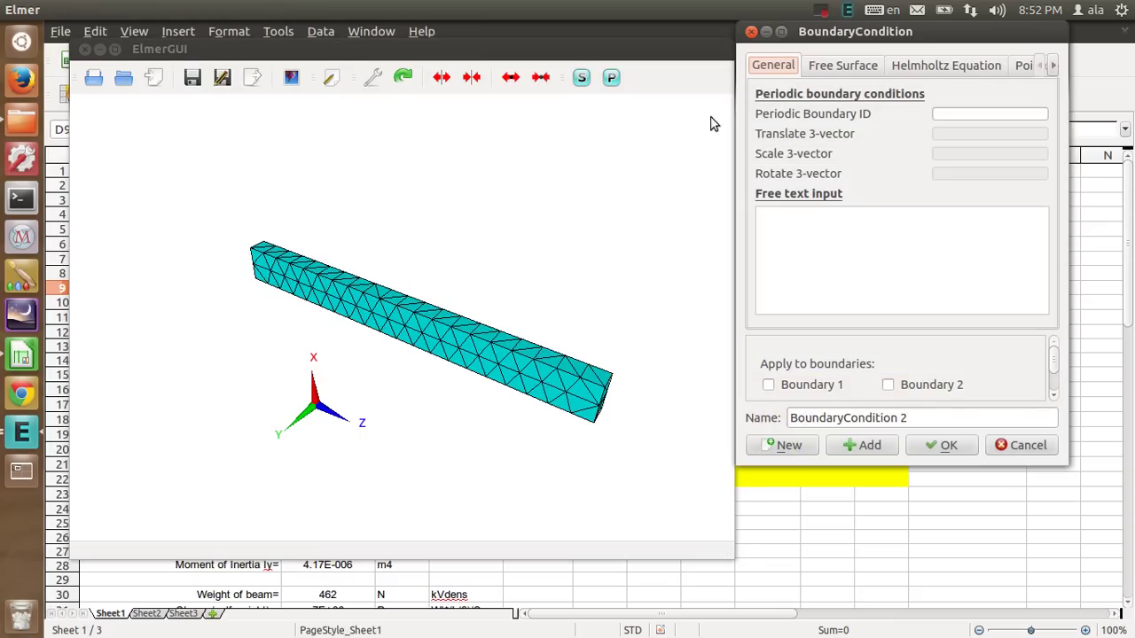
{"action": "left_click_drag", "start_coordinate": [838, 41], "coordinate": [388, 140]}
{"action": "left_click", "coordinate": [602, 164]}
{"action": "left_click", "coordinate": [601, 164]}
{"action": "left_click", "coordinate": [602, 164]}
{"action": "left_click", "coordinate": [602, 164]}
{"action": "left_click", "coordinate": [601, 164]}
{"action": "left_click", "coordinate": [602, 164]}
{"action": "left_click", "coordinate": [444, 165]}
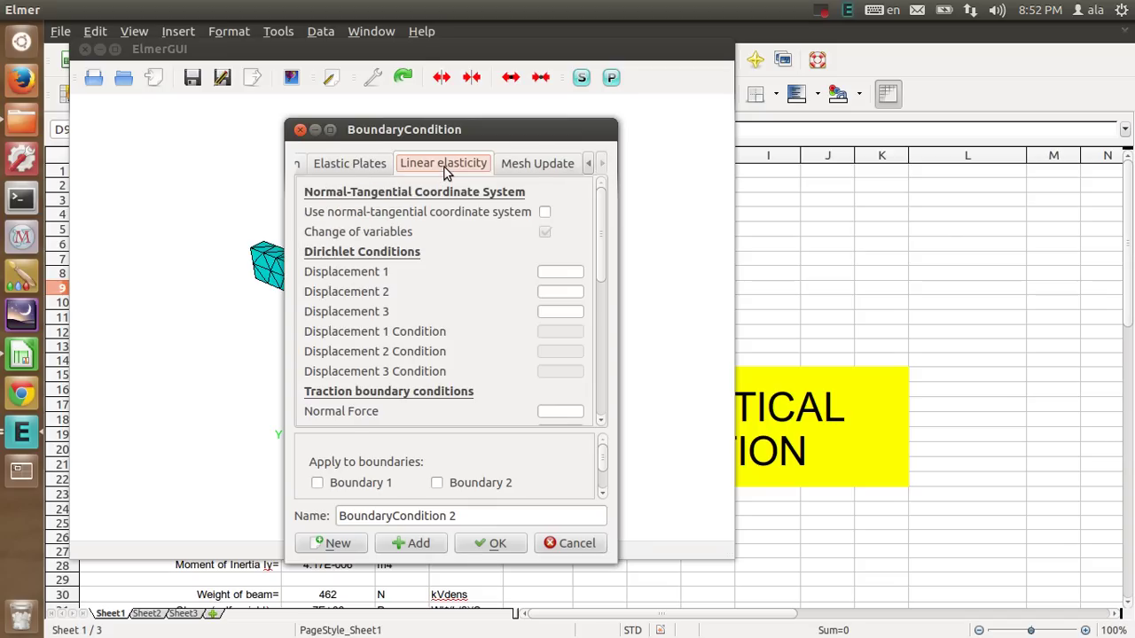
- Set Force 2 to 400000, name it 'Pressure(called_force)', and save it
{"action": "left_click_drag", "start_coordinate": [487, 129], "coordinate": [706, 135]}
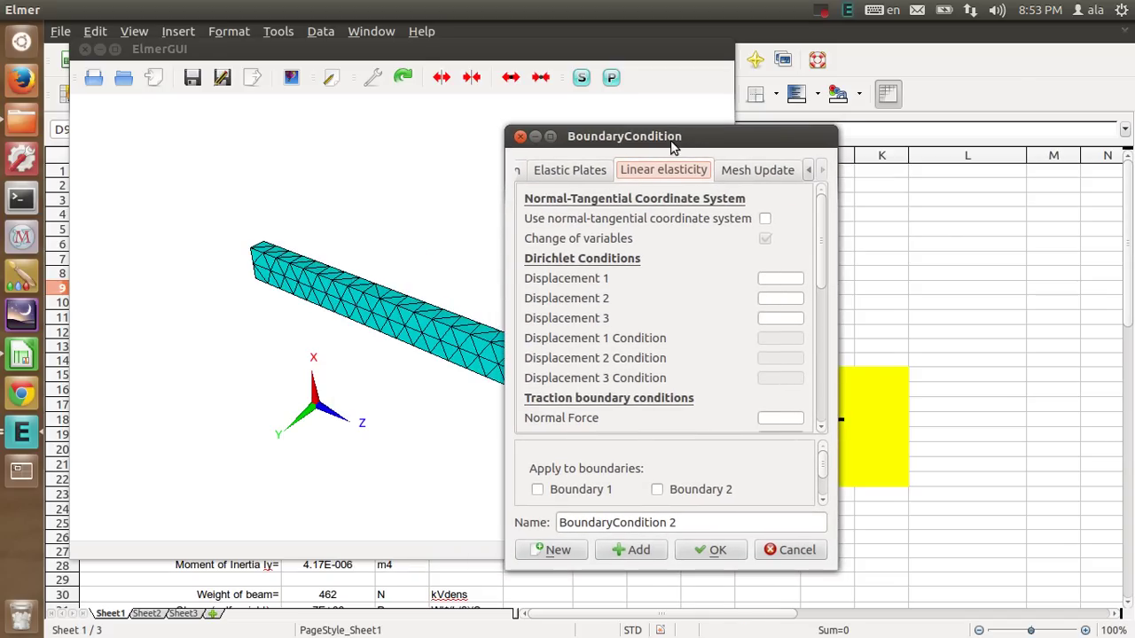
{"action": "left_click_drag", "start_coordinate": [822, 226], "coordinate": [827, 297]}
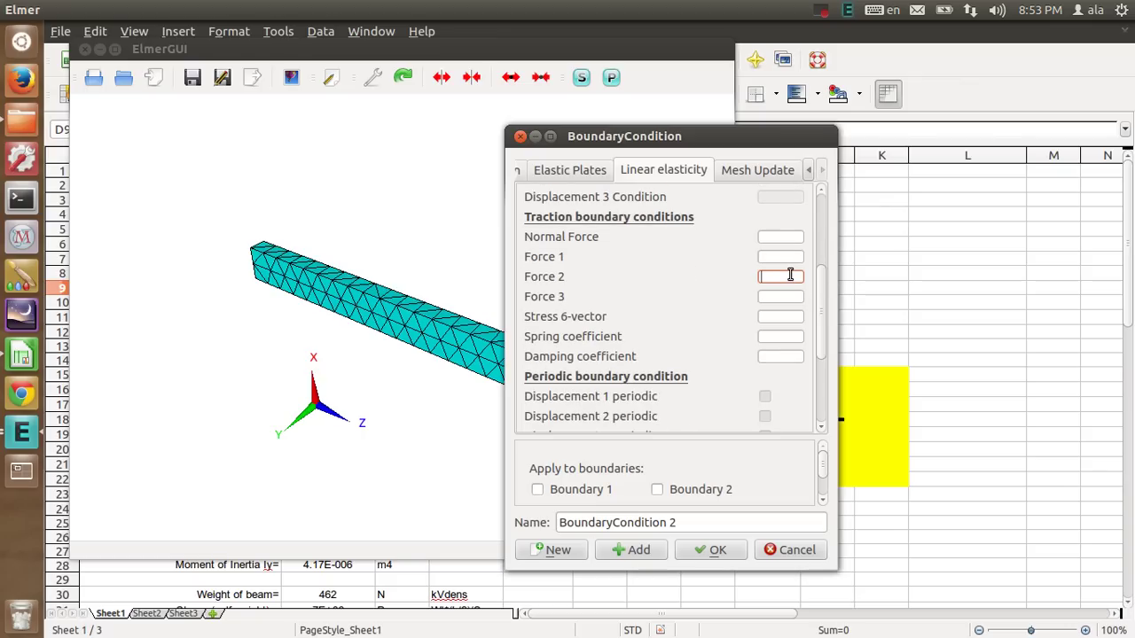
{"action": "type", "text": "400000"}
{"action": "left_click_drag", "start_coordinate": [703, 523], "coordinate": [470, 499]}
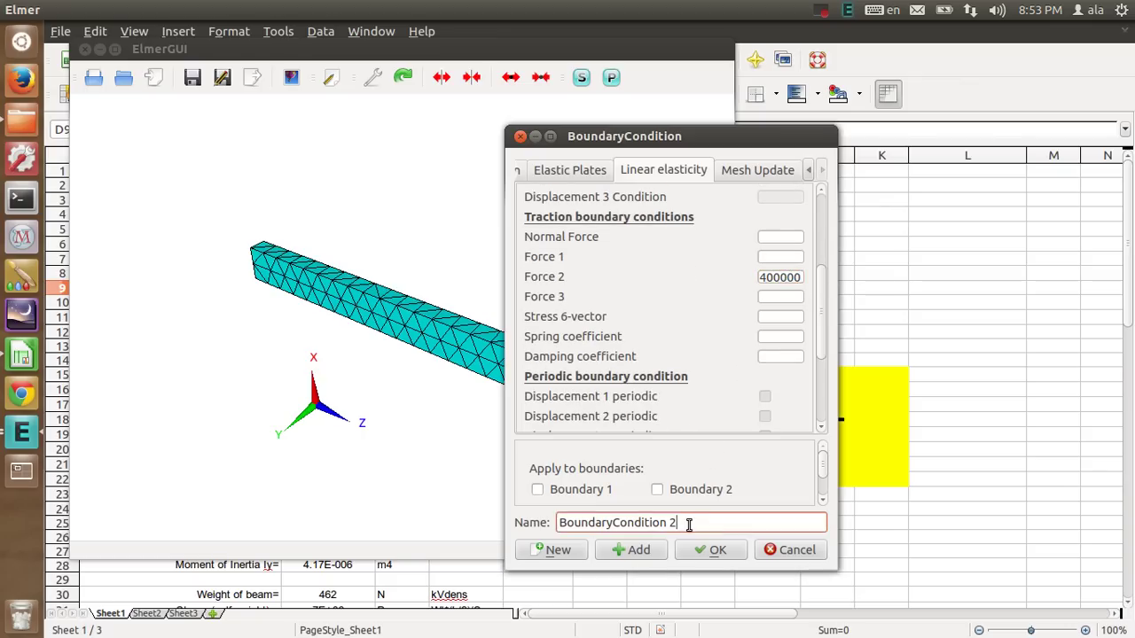
{"action": "type", "text": "Pressure(called_force"}
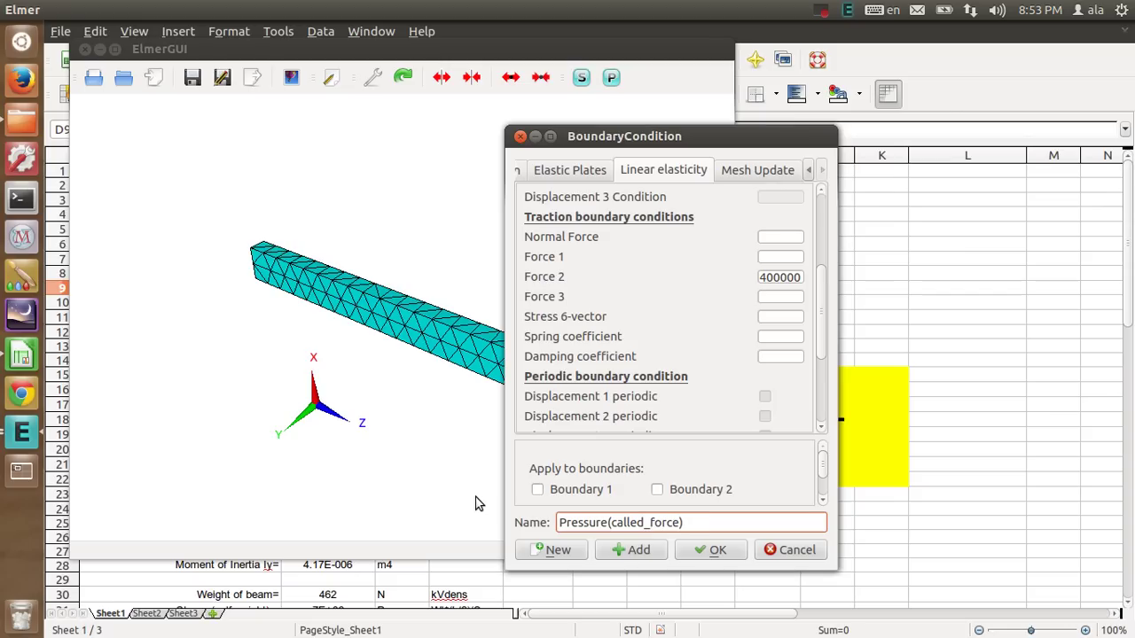
{"action": "left_click", "coordinate": [711, 550]}
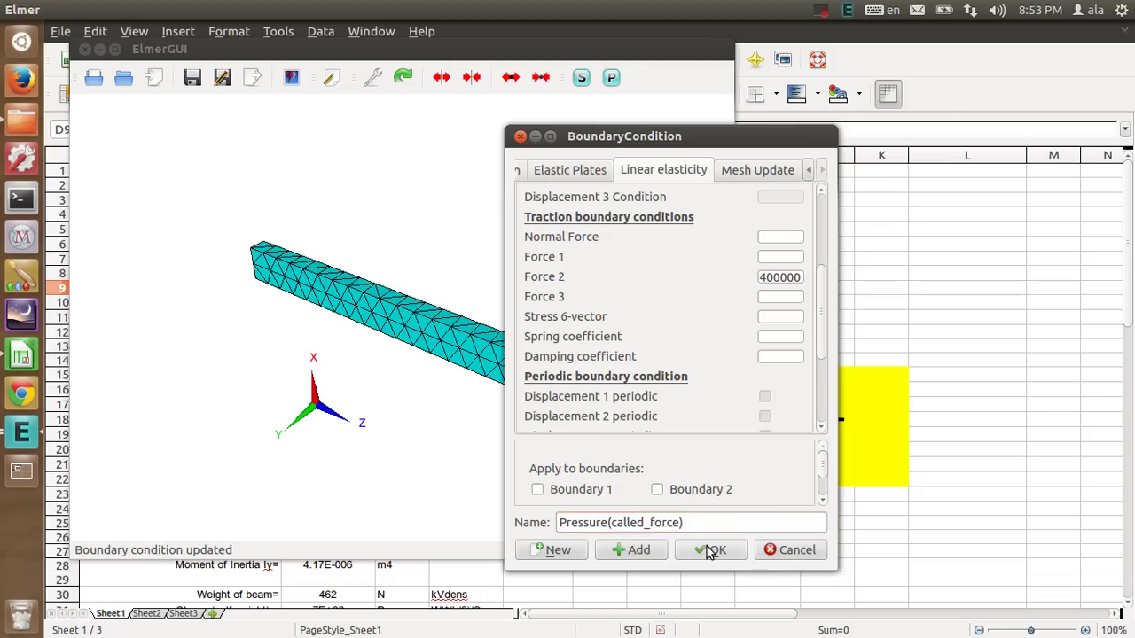
- Assign the fixed condition to the beam's end face, boundary 5
{"action": "left_click", "coordinate": [146, 9]}
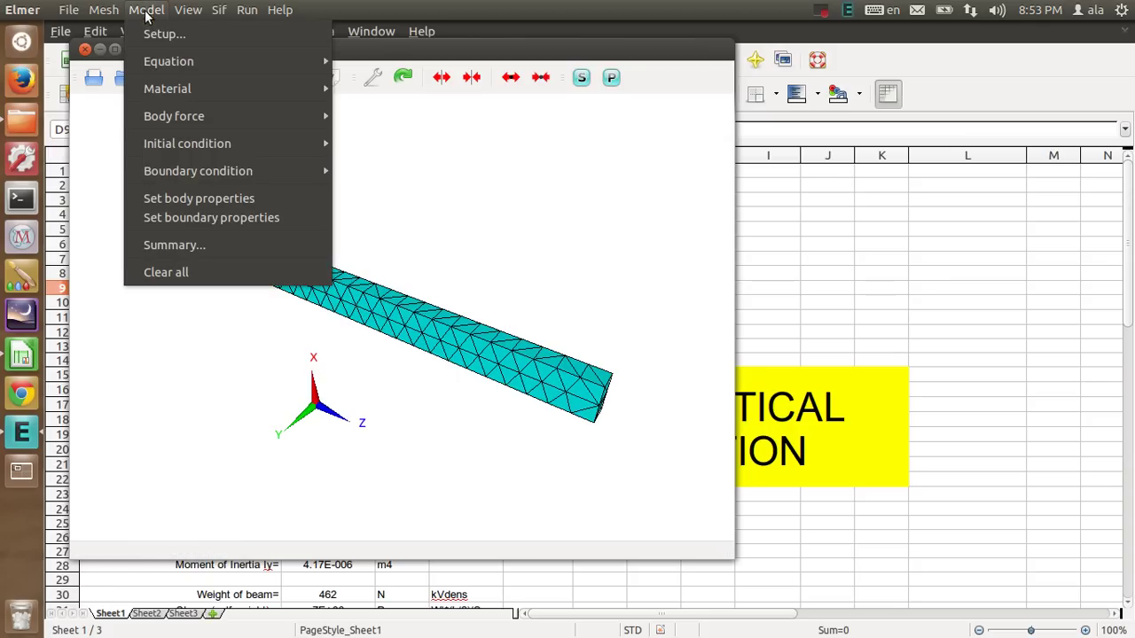
{"action": "left_click", "coordinate": [190, 217]}
{"action": "mouse_move", "coordinate": [342, 282]}
{"action": "left_mouse_down"}
{"action": "mouse_move", "coordinate": [476, 266]}
{"action": "mouse_move", "coordinate": [387, 245]}
{"action": "left_mouse_up"}
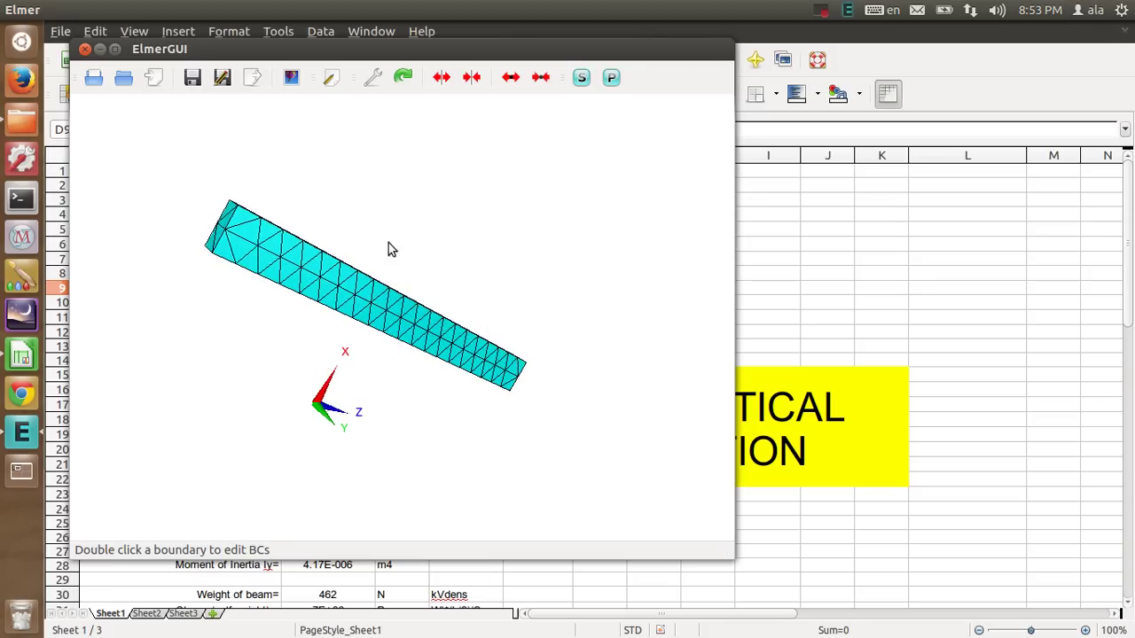
{"action": "double_click", "coordinate": [223, 236]}
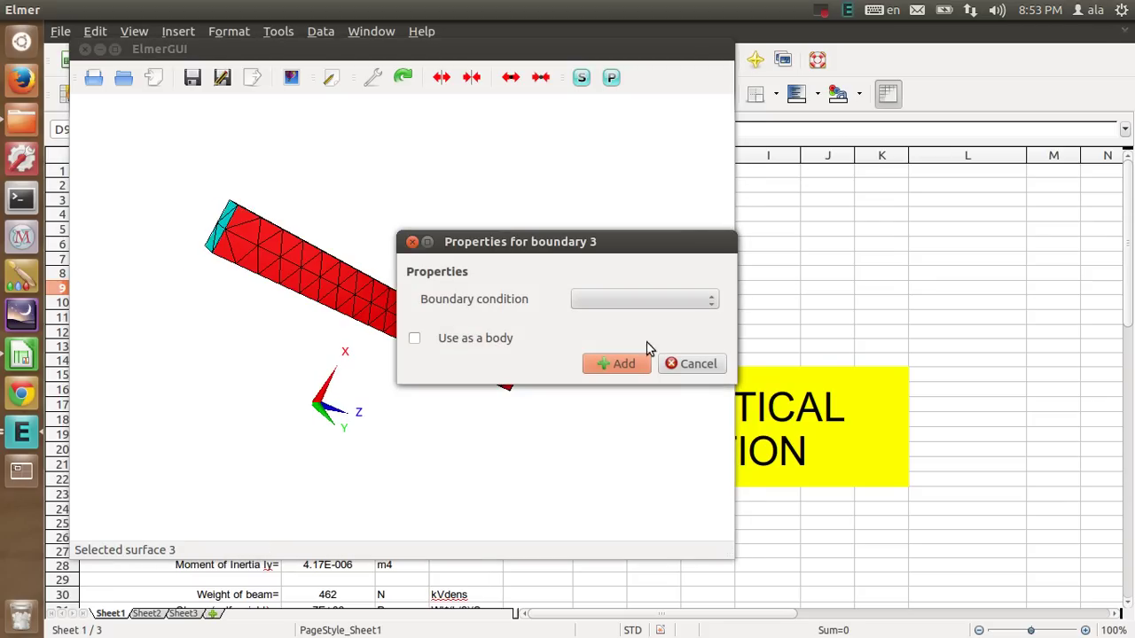
{"action": "left_click", "coordinate": [697, 369]}
{"action": "left_click_drag", "start_coordinate": [254, 245], "coordinate": [269, 305]}
{"action": "double_click", "coordinate": [268, 304]}
{"action": "left_click", "coordinate": [613, 304]}
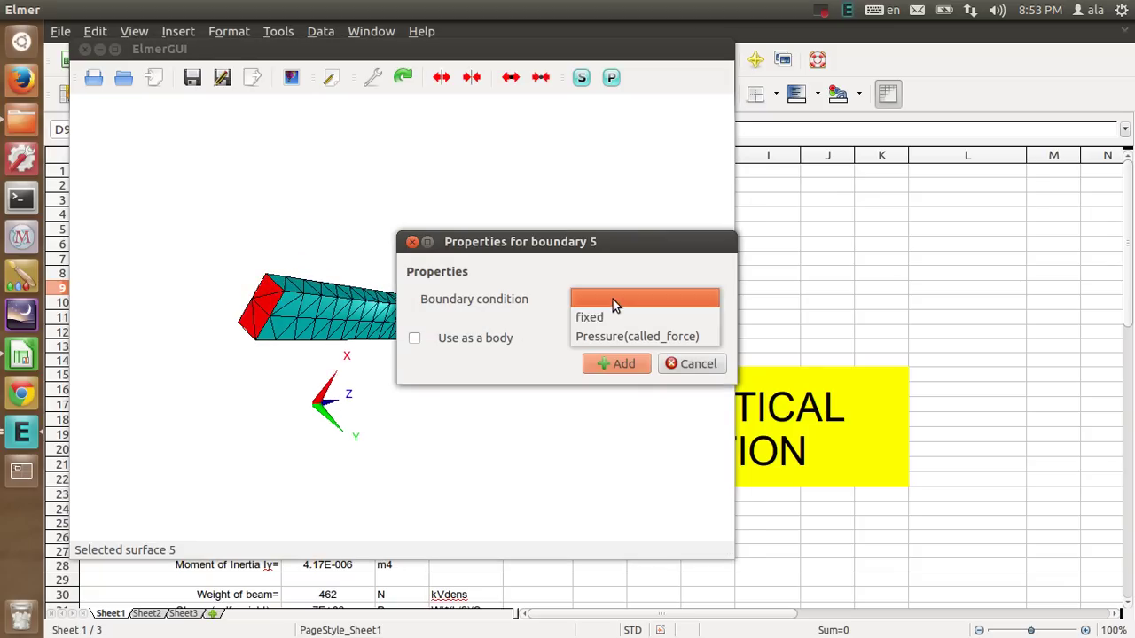
{"action": "left_click", "coordinate": [616, 317]}
{"action": "left_click", "coordinate": [623, 364]}
- Assign Pressure(called_force) to the opposite end face, boundary 6
{"action": "mouse_move", "coordinate": [565, 331]}
{"action": "left_mouse_down"}
{"action": "mouse_move", "coordinate": [275, 336]}
{"action": "mouse_move", "coordinate": [550, 332]}
{"action": "left_mouse_up"}
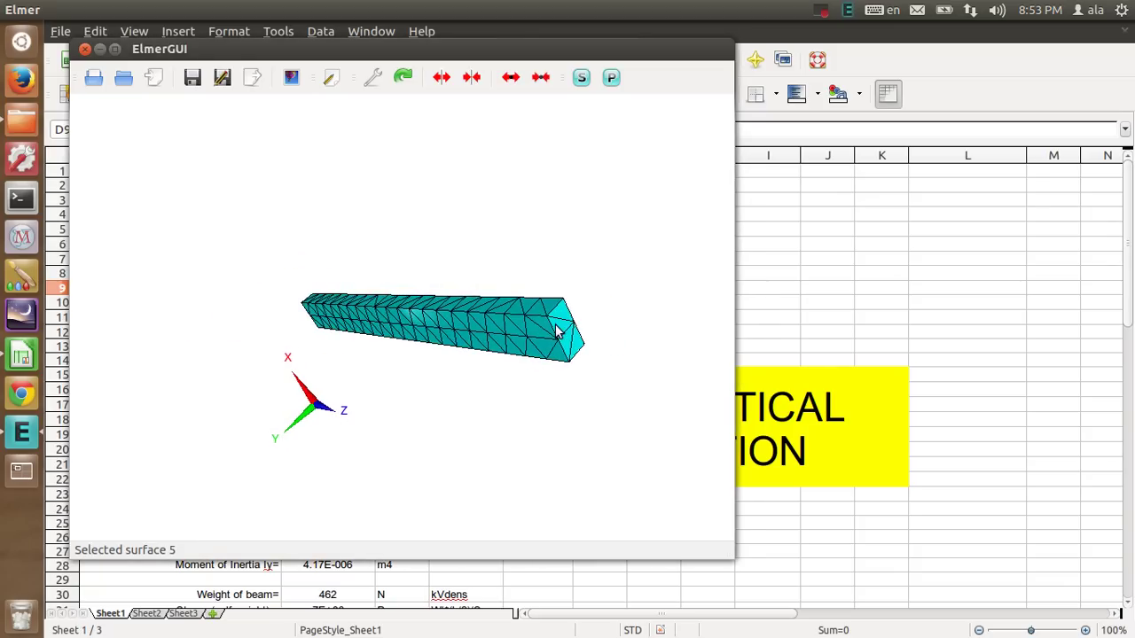
{"action": "double_click", "coordinate": [557, 331]}
{"action": "left_click", "coordinate": [689, 301]}
{"action": "left_click", "coordinate": [676, 336]}
{"action": "left_click", "coordinate": [627, 363]}
- Reopen the fixed boundary condition, confirm Boundary 5 is ticked, and close it
{"action": "left_click_drag", "start_coordinate": [443, 292], "coordinate": [656, 270]}
{"action": "left_click", "coordinate": [147, 11]}
{"action": "mouse_move", "coordinate": [197, 170]}
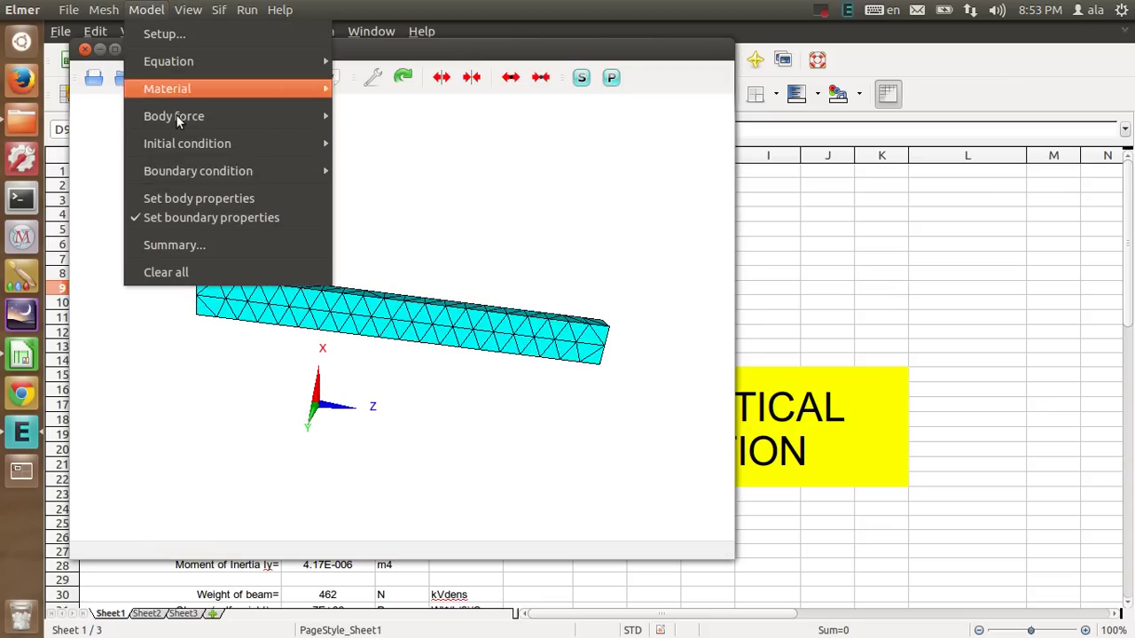
{"action": "left_click", "coordinate": [390, 190]}
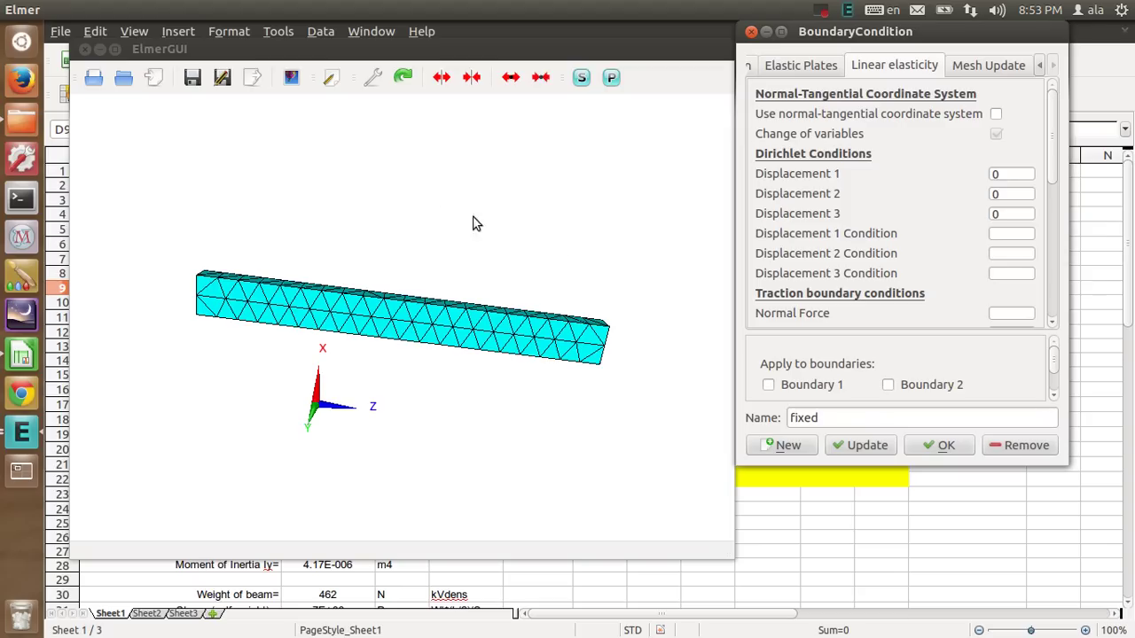
{"action": "left_click_drag", "start_coordinate": [1055, 367], "coordinate": [1055, 388]}
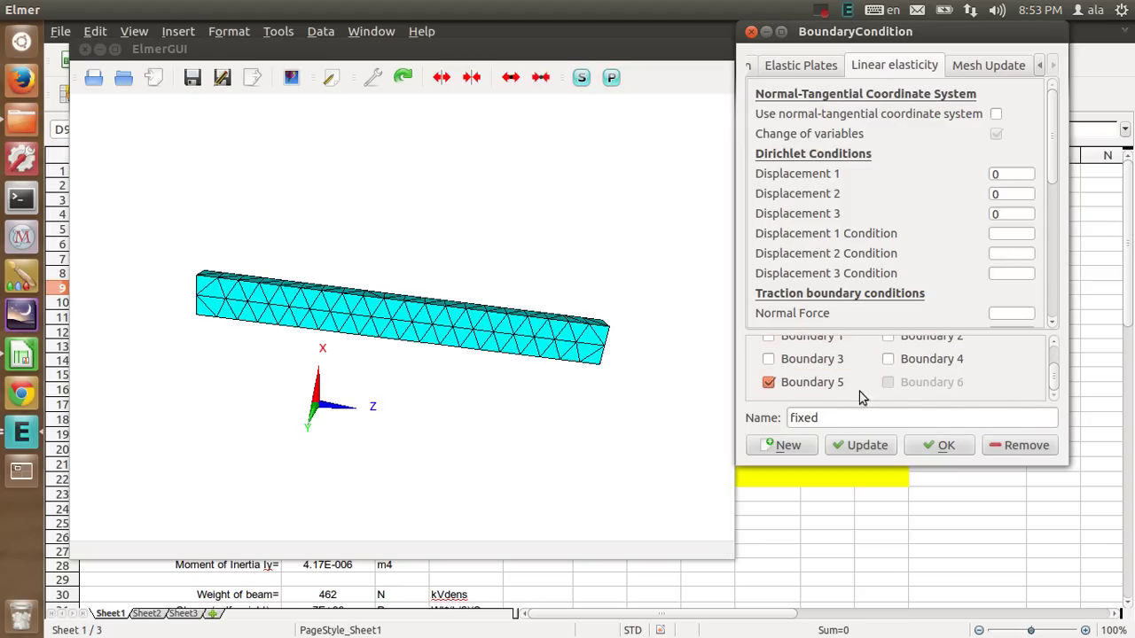
{"action": "left_click", "coordinate": [750, 37]}
{"action": "mouse_move", "coordinate": [431, 223]}
{"action": "left_mouse_down"}
{"action": "mouse_move", "coordinate": [380, 307]}
{"action": "mouse_move", "coordinate": [355, 299]}
{"action": "mouse_move", "coordinate": [372, 236]}
{"action": "mouse_move", "coordinate": [350, 288]}
{"action": "left_mouse_up"}
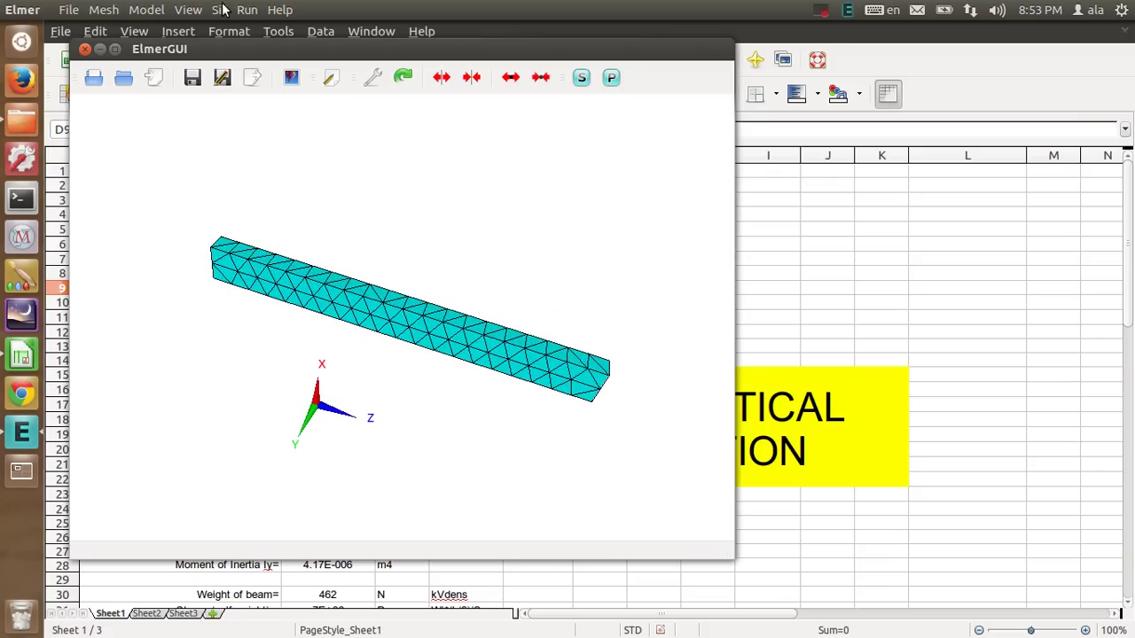
{"action": "left_click", "coordinate": [219, 11]}
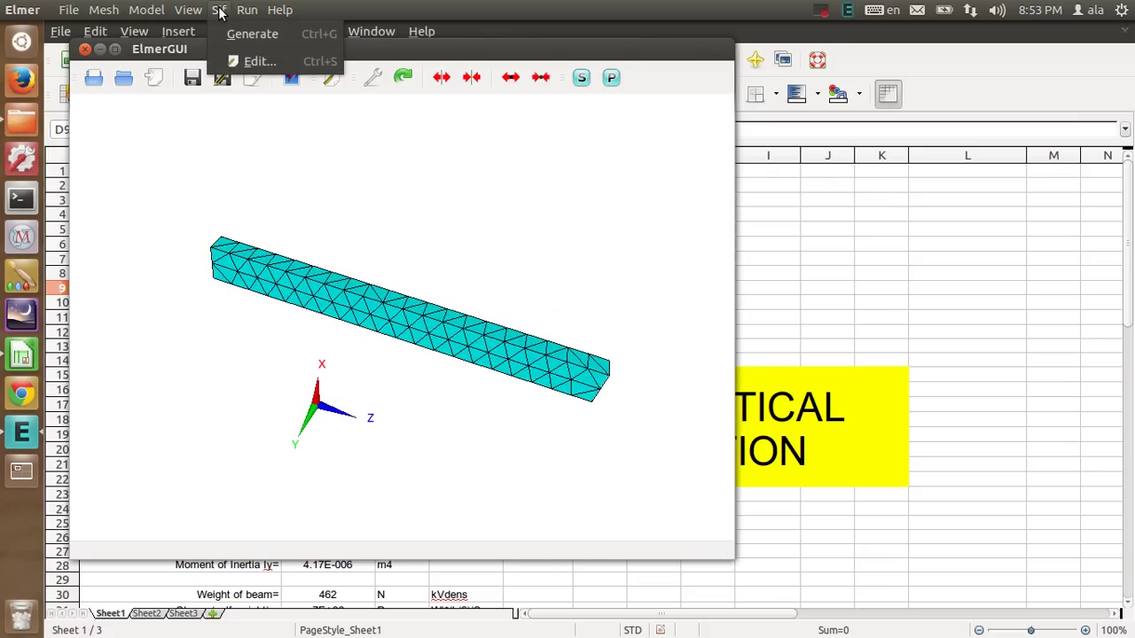
- Generate the solver input file and review its contents
{"action": "left_click", "coordinate": [235, 33]}
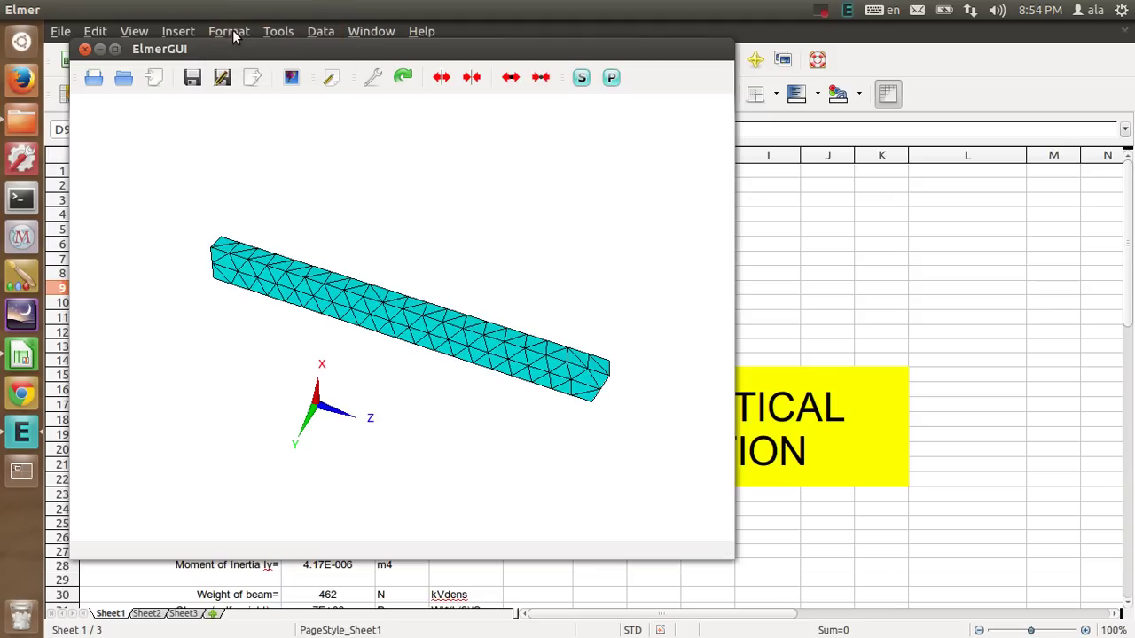
{"action": "left_click", "coordinate": [219, 10]}
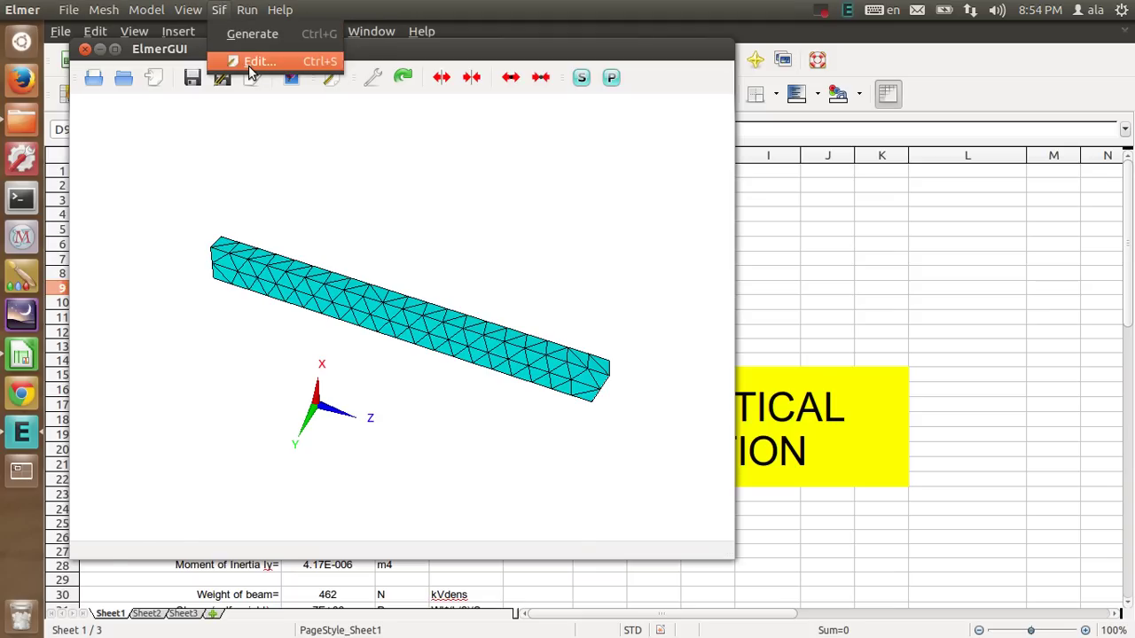
{"action": "left_click", "coordinate": [250, 61]}
{"action": "left_click_drag", "start_coordinate": [766, 201], "coordinate": [489, 139]}
{"action": "scroll", "coordinate": [580, 367], "scroll_direction": "up", "scroll_amount": 3}
{"action": "scroll", "coordinate": [580, 367], "scroll_direction": "up", "scroll_amount": 5}
{"action": "left_click", "coordinate": [340, 141]}
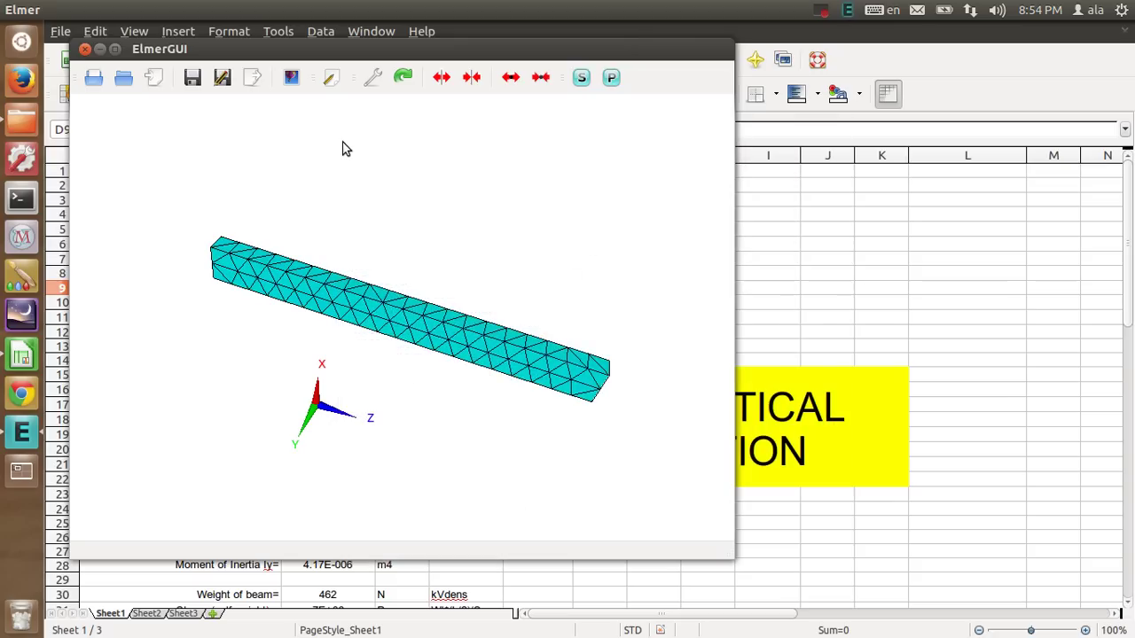
- Save the project into the Documents/test1 folder
{"action": "left_click", "coordinate": [69, 9]}
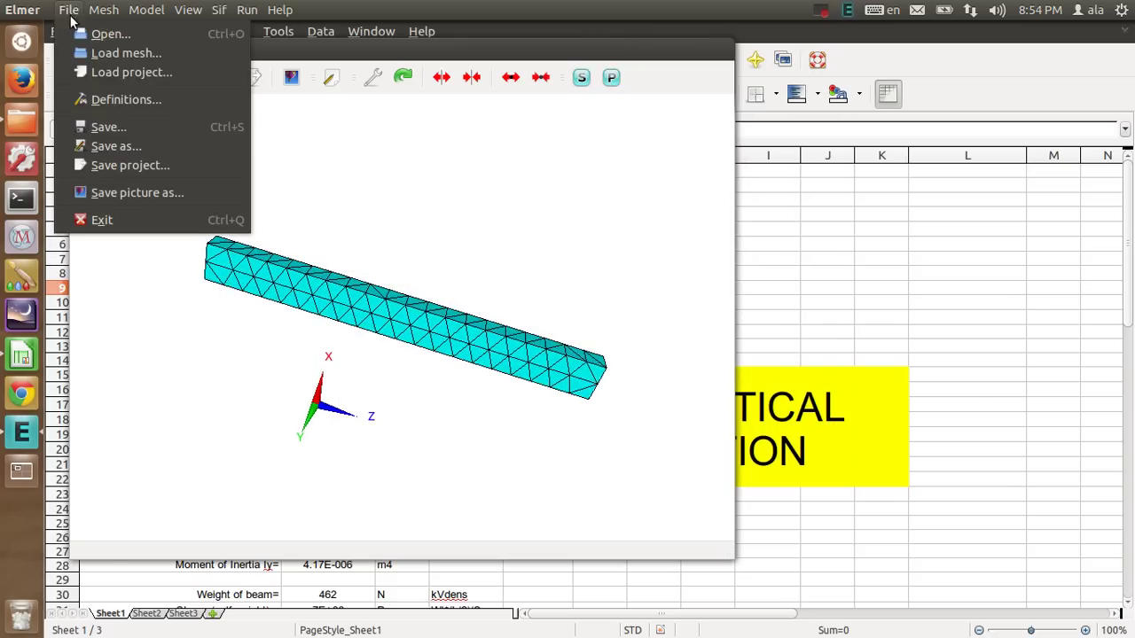
{"action": "left_click", "coordinate": [125, 164]}
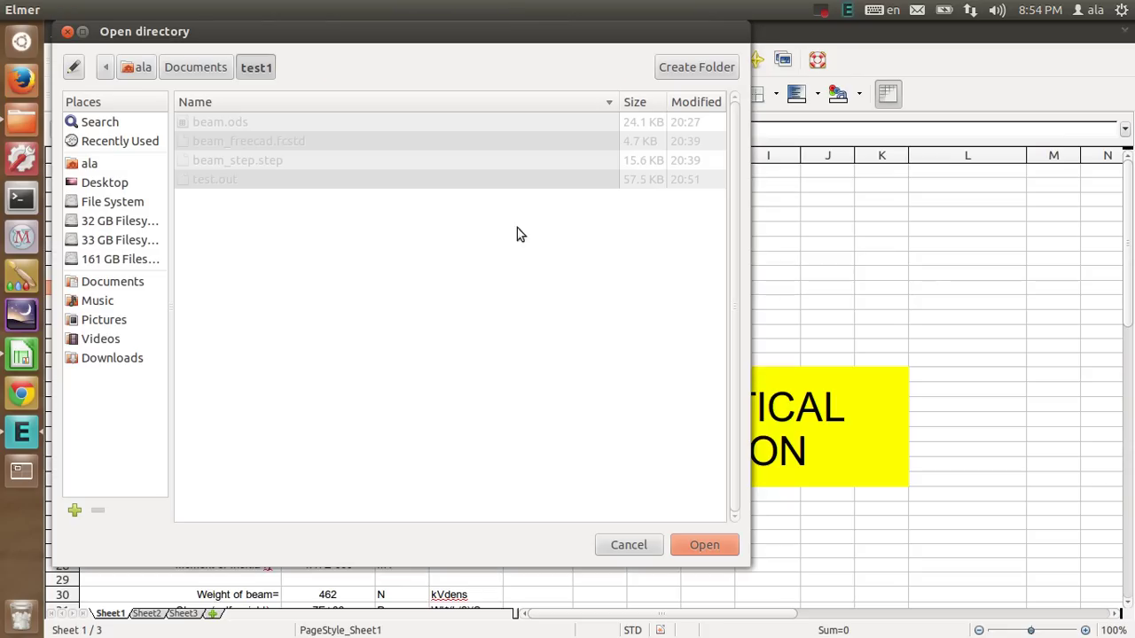
{"action": "left_click", "coordinate": [689, 544]}
{"action": "mouse_move", "coordinate": [473, 289]}
{"action": "left_mouse_down"}
{"action": "mouse_move", "coordinate": [405, 398]}
{"action": "mouse_move", "coordinate": [411, 258]}
{"action": "mouse_move", "coordinate": [431, 255]}
{"action": "mouse_move", "coordinate": [452, 299]}
{"action": "mouse_move", "coordinate": [452, 264]}
{"action": "mouse_move", "coordinate": [432, 271]}
{"action": "left_mouse_up"}
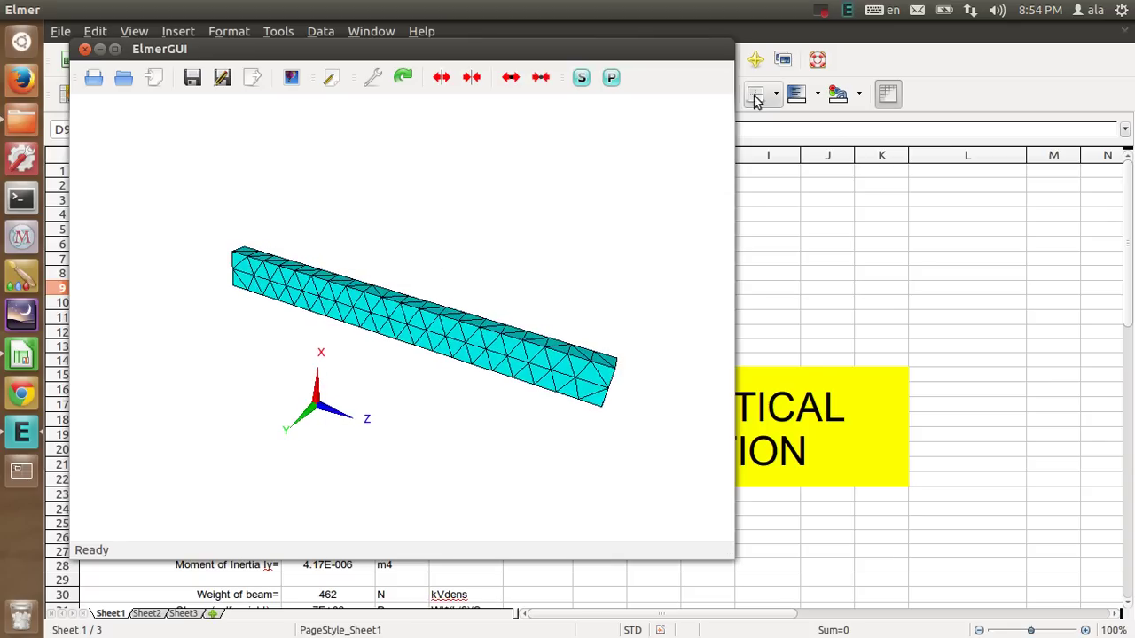
{"action": "left_click", "coordinate": [823, 13]}
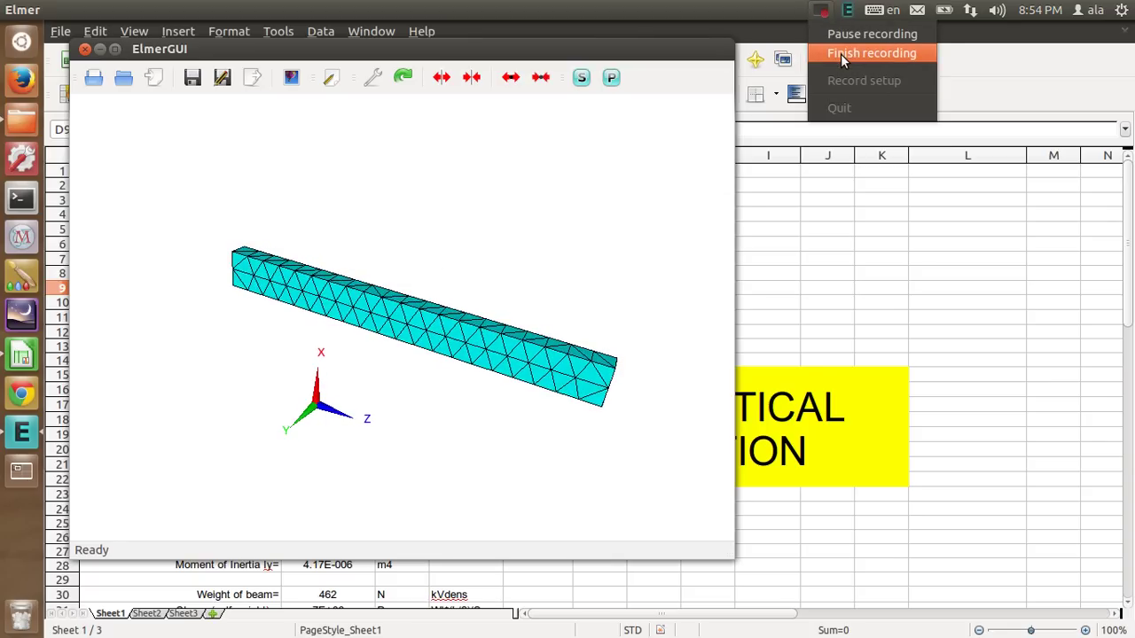
{"action": "left_click", "coordinate": [840, 53]}
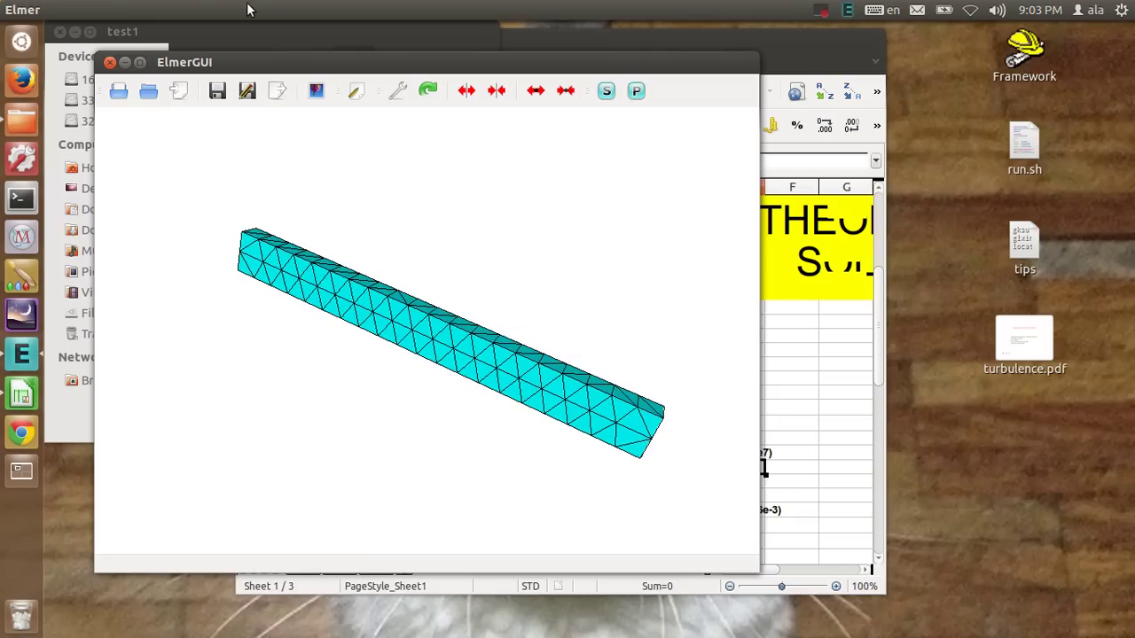
- In the solver input file, add 'coordinate scaling=0.001' to the Simulation block
{"action": "left_click", "coordinate": [219, 10]}
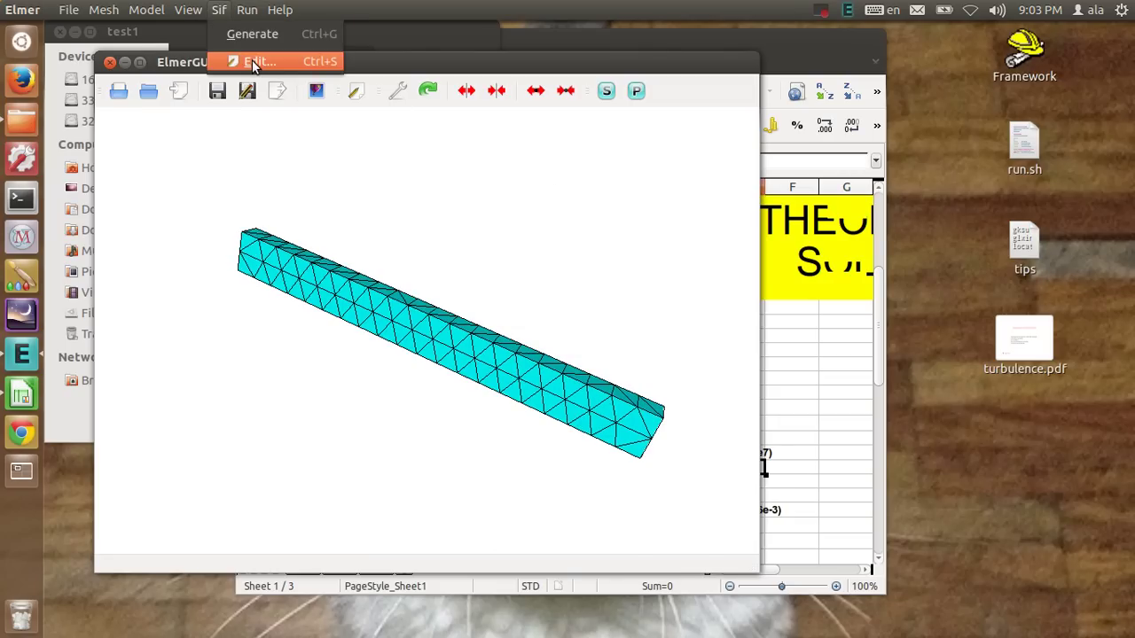
{"action": "left_click", "coordinate": [252, 59]}
{"action": "left_click_drag", "start_coordinate": [735, 200], "coordinate": [370, 121]}
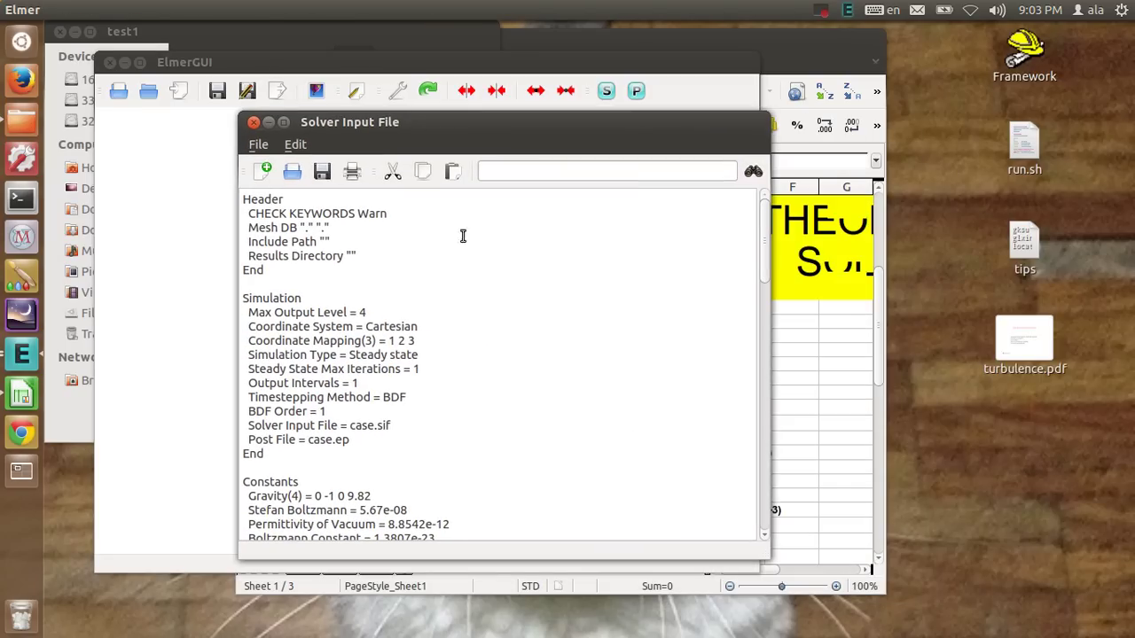
{"action": "double_click", "coordinate": [261, 298]}
{"action": "left_click", "coordinate": [366, 440]}
{"action": "key", "text": "Return"}
{"action": "type", "text": "coordinate scaling=0.001"}
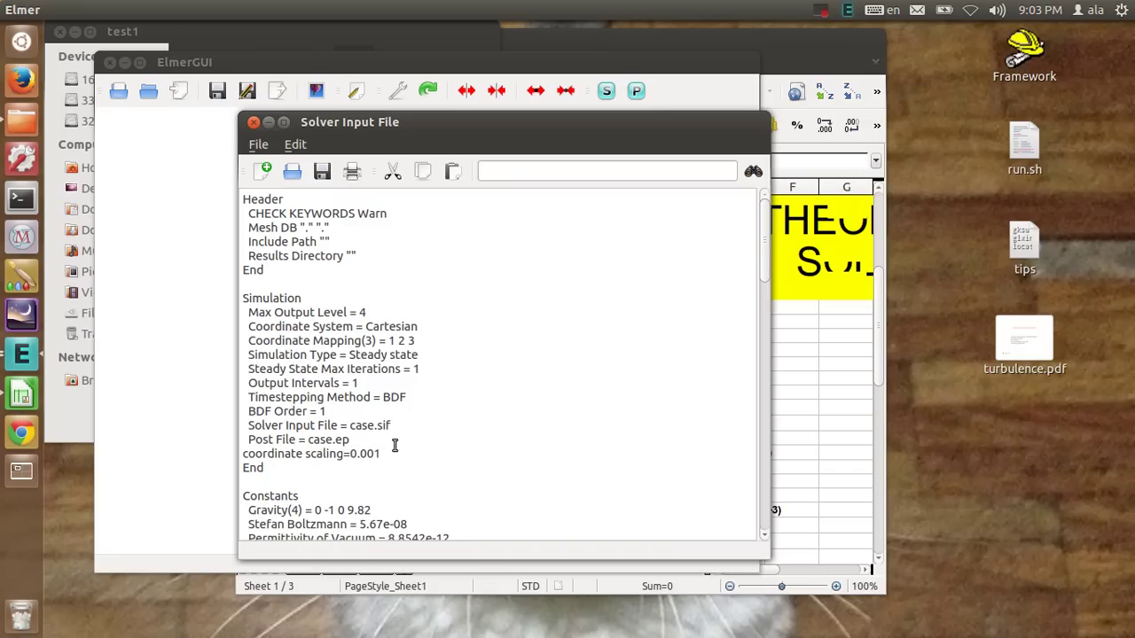
{"action": "left_click_drag", "start_coordinate": [392, 449], "coordinate": [299, 448]}
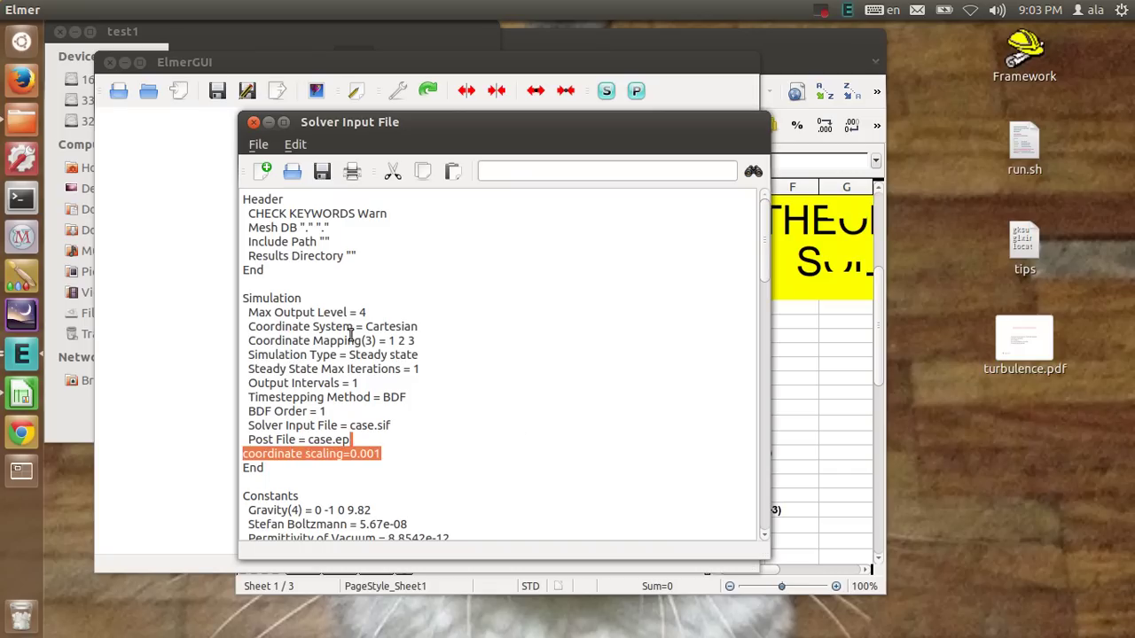
{"action": "double_click", "coordinate": [319, 304]}
- Add an 'Element=p:2' line at the end of the Solver 1 block
{"action": "scroll", "coordinate": [450, 346], "scroll_direction": "down", "scroll_amount": 5}
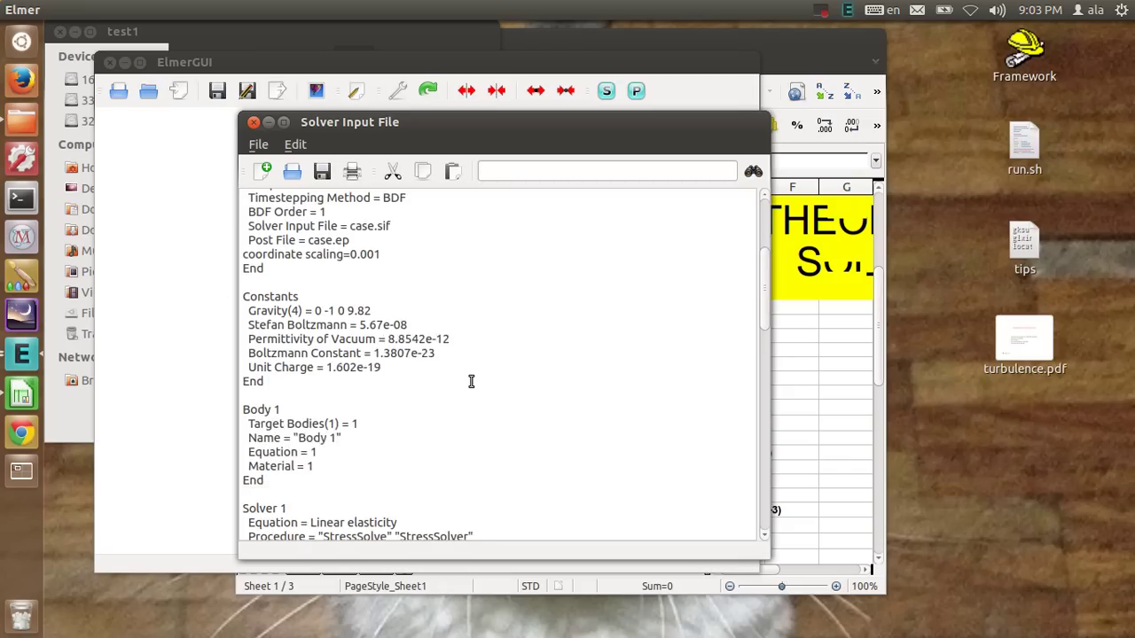
{"action": "scroll", "coordinate": [470, 381], "scroll_direction": "down", "scroll_amount": 5}
{"action": "scroll", "coordinate": [471, 384], "scroll_direction": "down", "scroll_amount": 4}
{"action": "scroll", "coordinate": [461, 443], "scroll_direction": "up", "scroll_amount": 2}
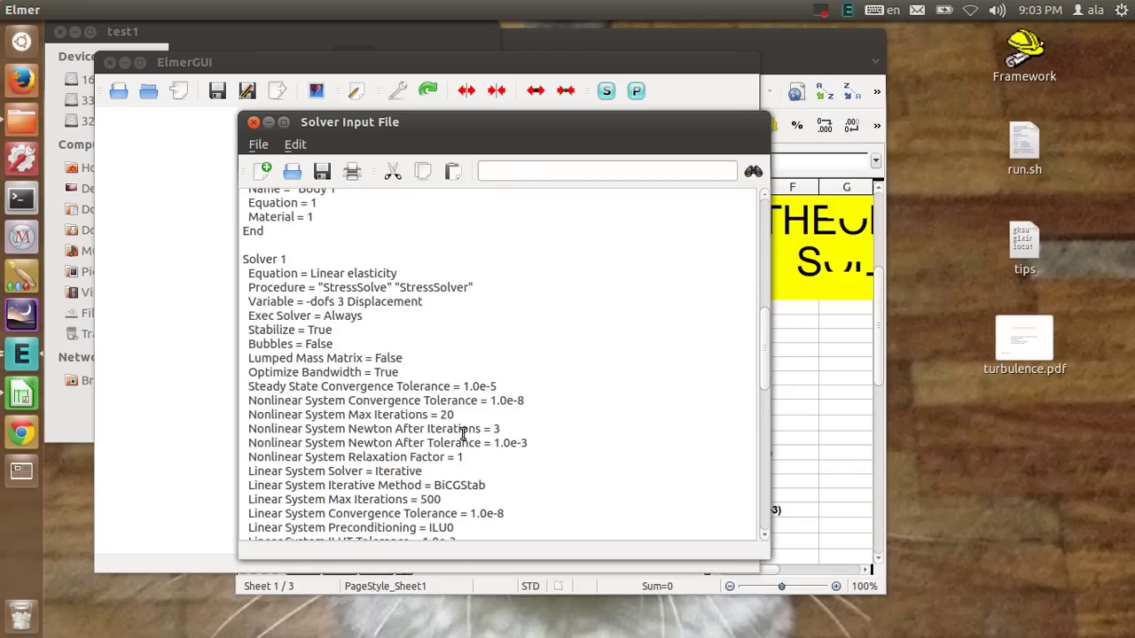
{"action": "left_click_drag", "start_coordinate": [289, 259], "coordinate": [241, 258]}
{"action": "scroll", "coordinate": [512, 316], "scroll_direction": "down", "scroll_amount": 2}
{"action": "scroll", "coordinate": [515, 386], "scroll_direction": "down", "scroll_amount": 1}
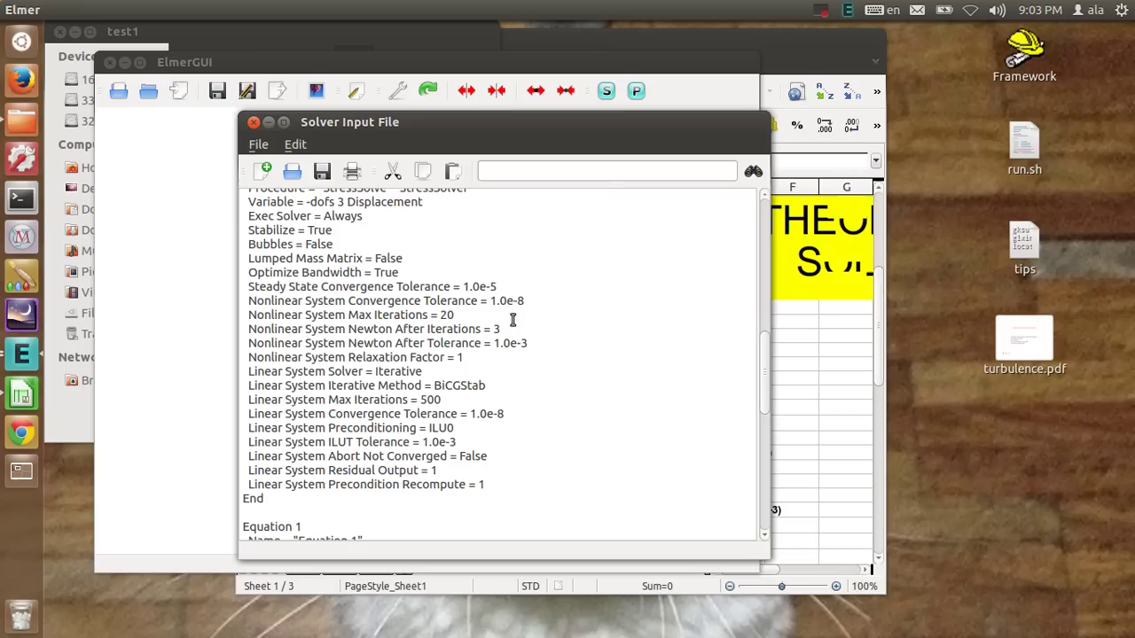
{"action": "key", "text": "Return"}
{"action": "type", "text": "Element=p:2"}
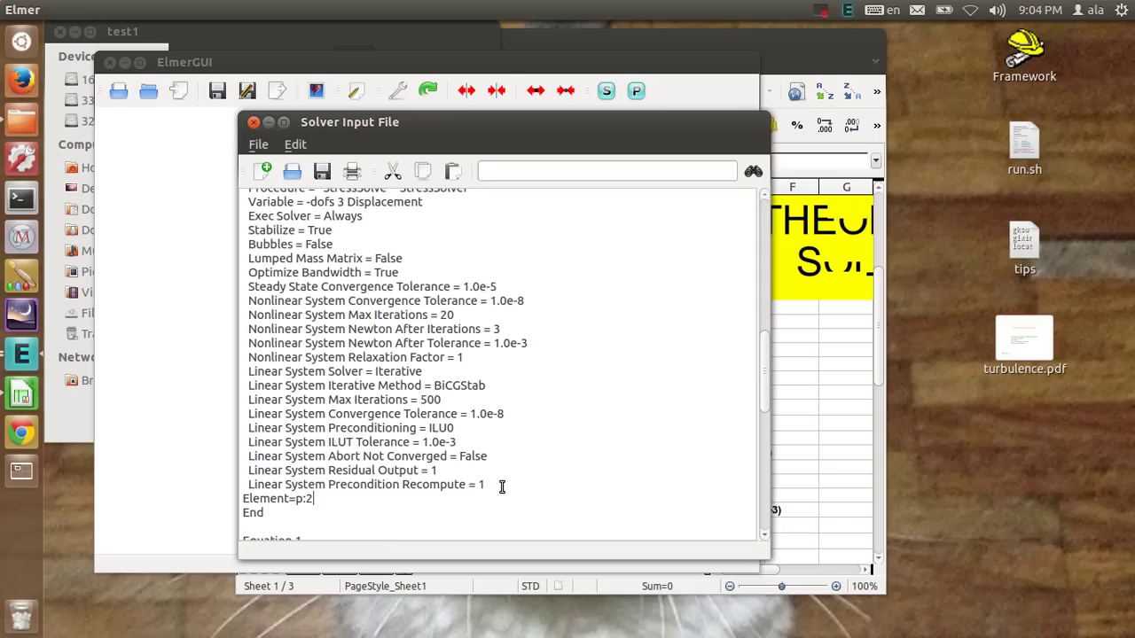
{"action": "mouse_move", "coordinate": [321, 500]}
{"action": "left_mouse_down"}
{"action": "mouse_move", "coordinate": [248, 490]}
{"action": "mouse_move", "coordinate": [300, 478]}
{"action": "left_mouse_up"}
- Save the edited solver input over the existing case.sif and close the editor
{"action": "left_click", "coordinate": [304, 471]}
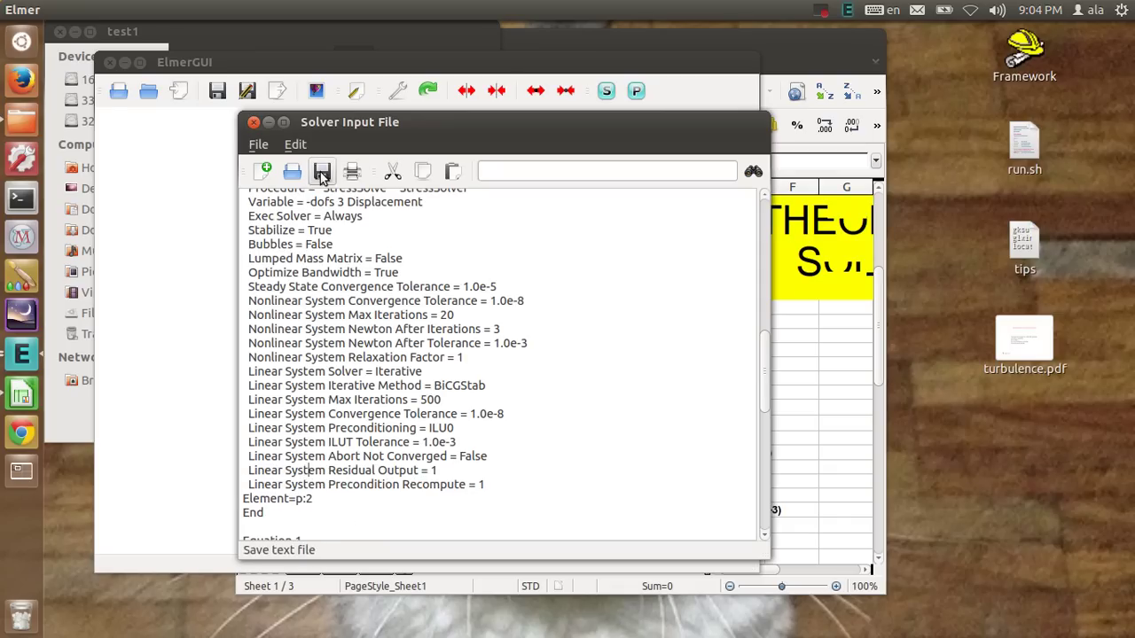
{"action": "left_click", "coordinate": [322, 172]}
{"action": "left_click", "coordinate": [334, 276]}
{"action": "left_click", "coordinate": [806, 580]}
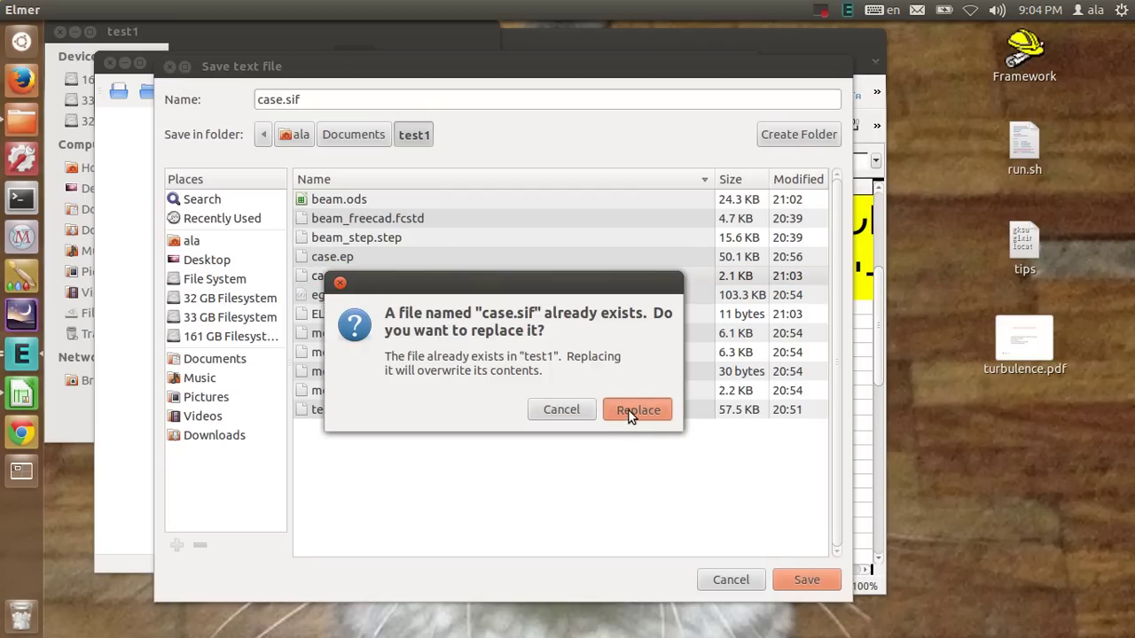
{"action": "left_click", "coordinate": [628, 411]}
{"action": "left_click", "coordinate": [247, 118]}
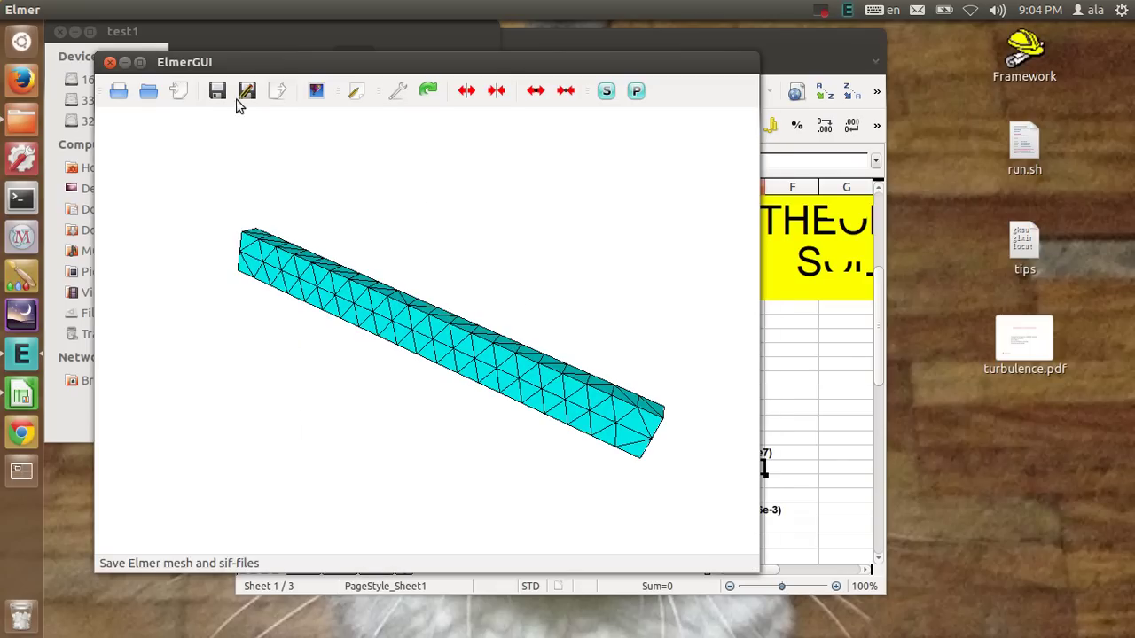
{"action": "mouse_move", "coordinate": [222, 10]}
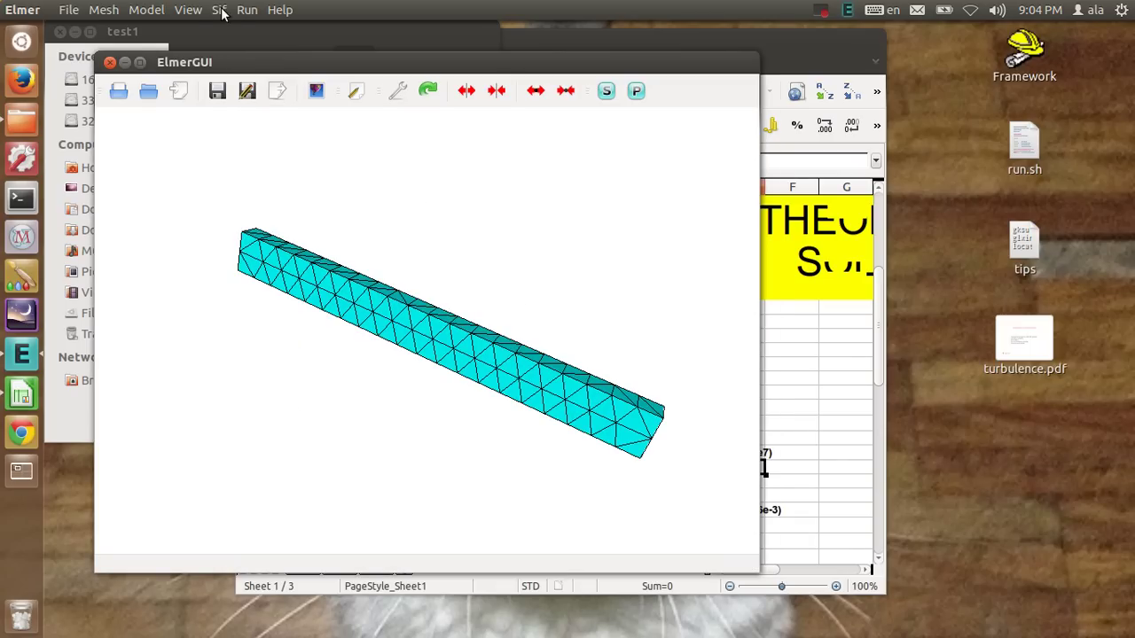
- Start the solver on the beam case and let it run to completion
{"action": "left_click", "coordinate": [246, 9]}
{"action": "left_click", "coordinate": [257, 59]}
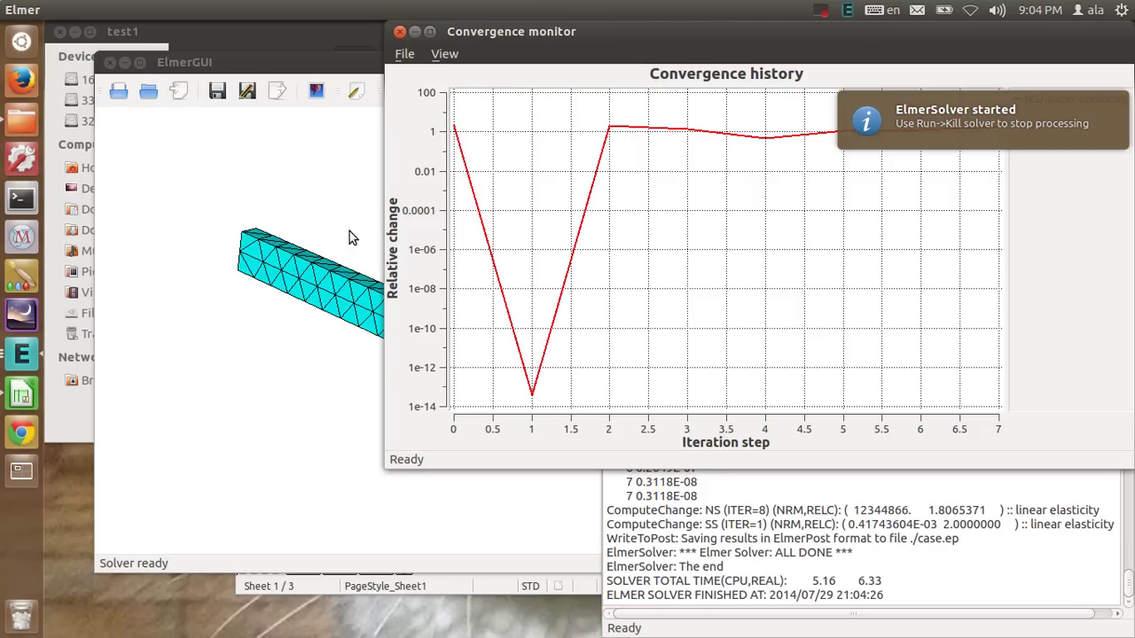
{"action": "left_click", "coordinate": [317, 195]}
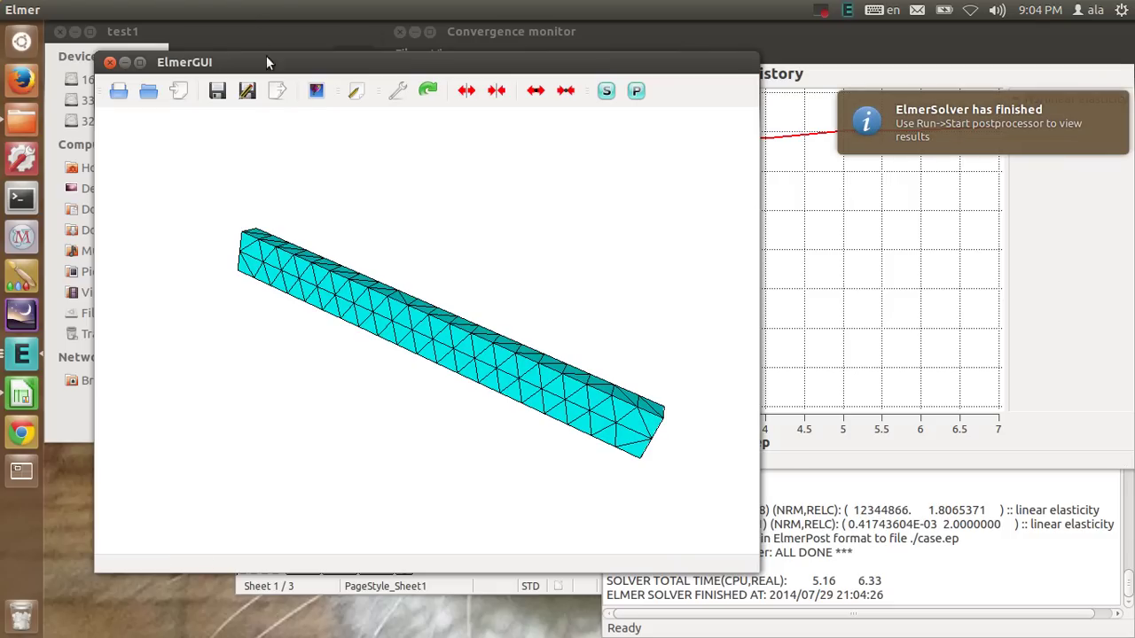
{"action": "left_click", "coordinate": [243, 10]}
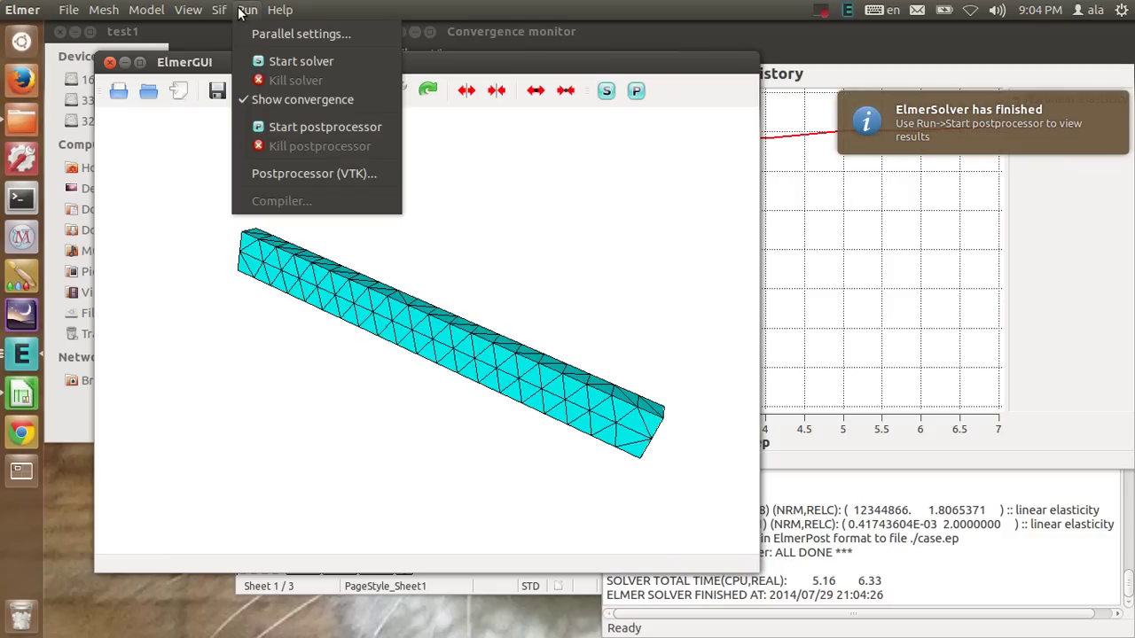
- Launch the postprocessor and rotate the beam to a nearly horizontal view
{"action": "left_click", "coordinate": [293, 172]}
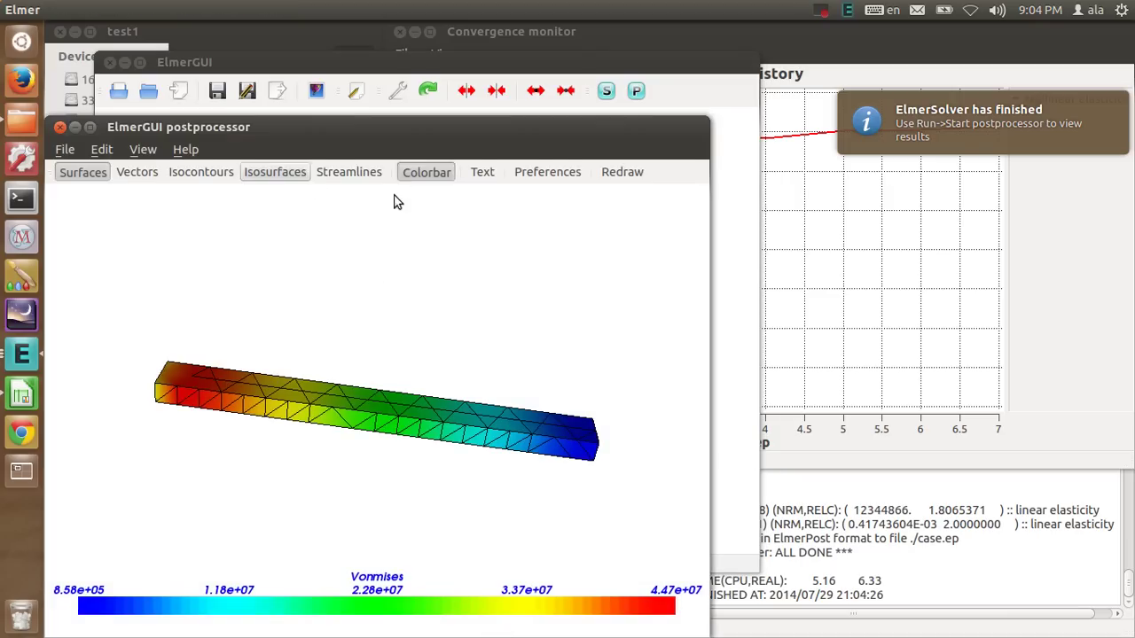
{"action": "left_click_drag", "start_coordinate": [471, 104], "coordinate": [520, 96]}
{"action": "mouse_move", "coordinate": [596, 460]}
{"action": "left_mouse_down"}
{"action": "mouse_move", "coordinate": [504, 466]}
{"action": "mouse_move", "coordinate": [408, 295]}
{"action": "mouse_move", "coordinate": [606, 489]}
{"action": "mouse_move", "coordinate": [378, 438]}
{"action": "left_mouse_up"}
{"action": "left_click_drag", "start_coordinate": [309, 401], "coordinate": [342, 292]}
{"action": "mouse_move", "coordinate": [644, 434]}
{"action": "left_mouse_down"}
{"action": "mouse_move", "coordinate": [570, 501]}
{"action": "mouse_move", "coordinate": [437, 366]}
{"action": "left_mouse_up"}
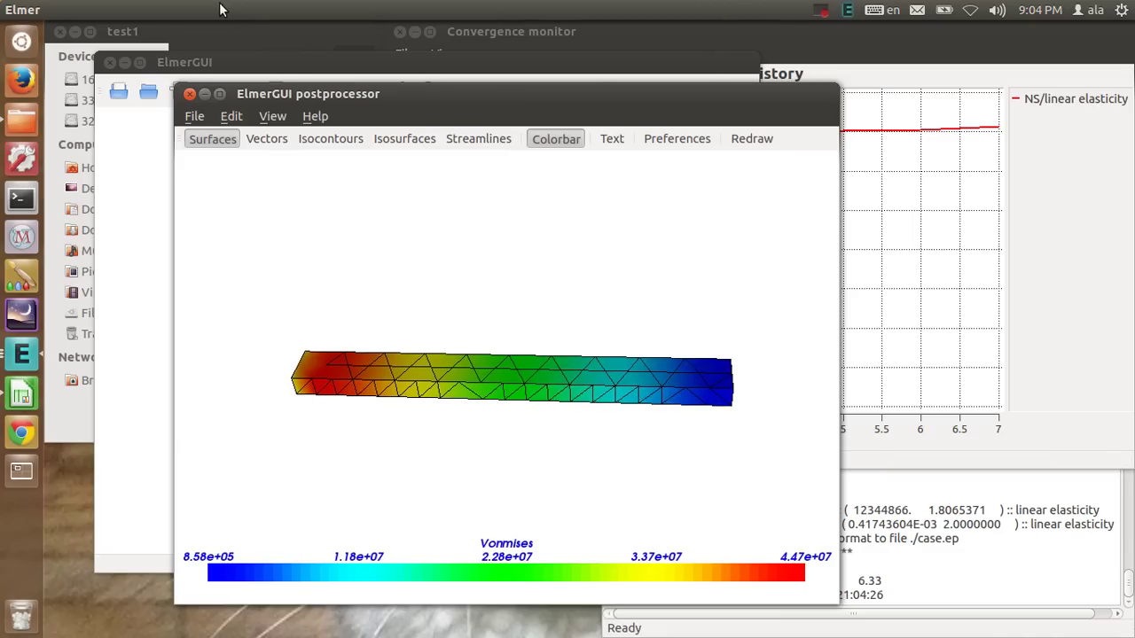
- Hide the mesh edge lines so the beam shows plain von Mises stress colouring
{"action": "left_click", "coordinate": [273, 116]}
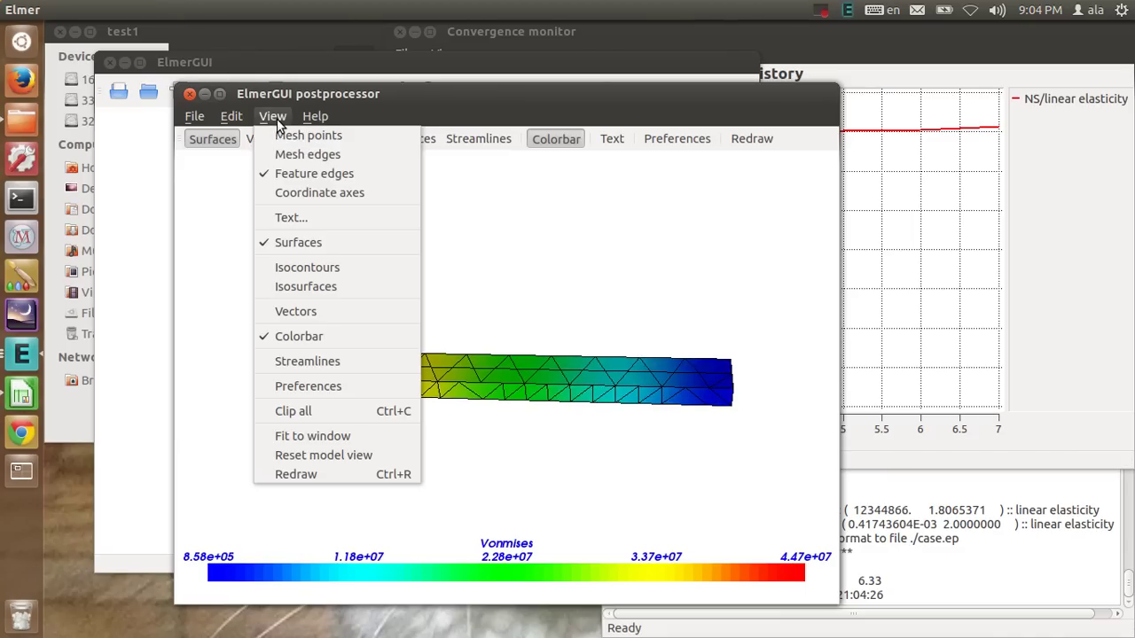
{"action": "left_click", "coordinate": [297, 176]}
{"action": "mouse_move", "coordinate": [587, 499]}
{"action": "left_mouse_down"}
{"action": "mouse_move", "coordinate": [647, 473]}
{"action": "mouse_move", "coordinate": [422, 442]}
{"action": "left_mouse_up"}
{"action": "mouse_move", "coordinate": [293, 368]}
{"action": "left_mouse_down"}
{"action": "mouse_move", "coordinate": [261, 352]}
{"action": "mouse_move", "coordinate": [480, 405]}
{"action": "mouse_move", "coordinate": [466, 419]}
{"action": "left_mouse_up"}
{"action": "left_click", "coordinate": [232, 116]}
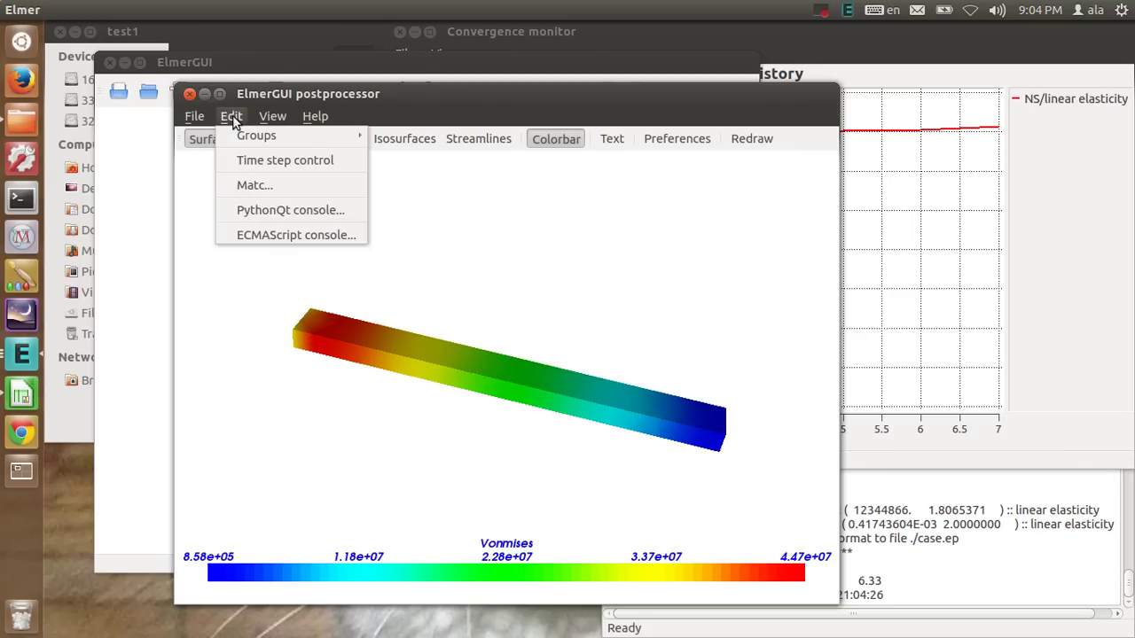
{"action": "left_click", "coordinate": [581, 284]}
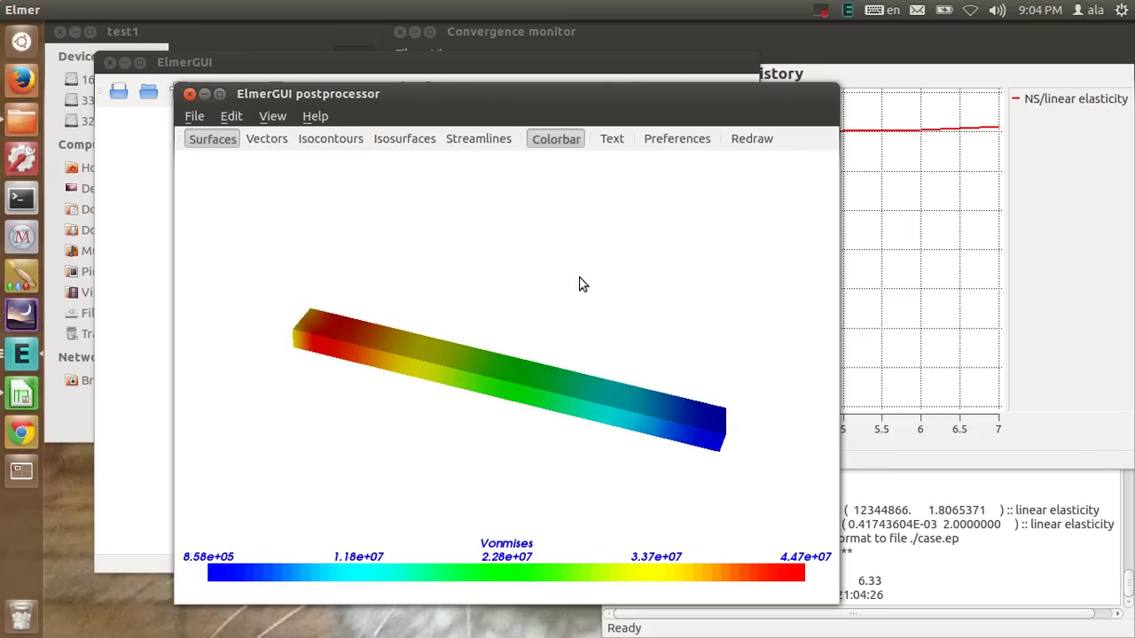
{"action": "left_click", "coordinate": [215, 138]}
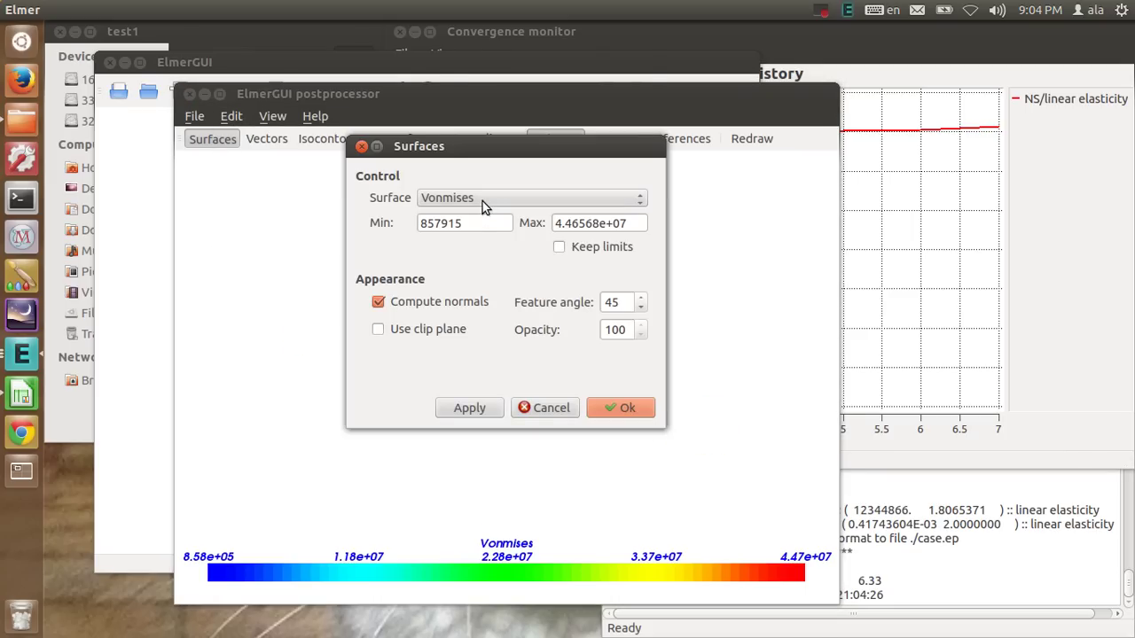
- Colour the beam surface by Displacement_y instead of von Mises stress
{"action": "left_click", "coordinate": [483, 202]}
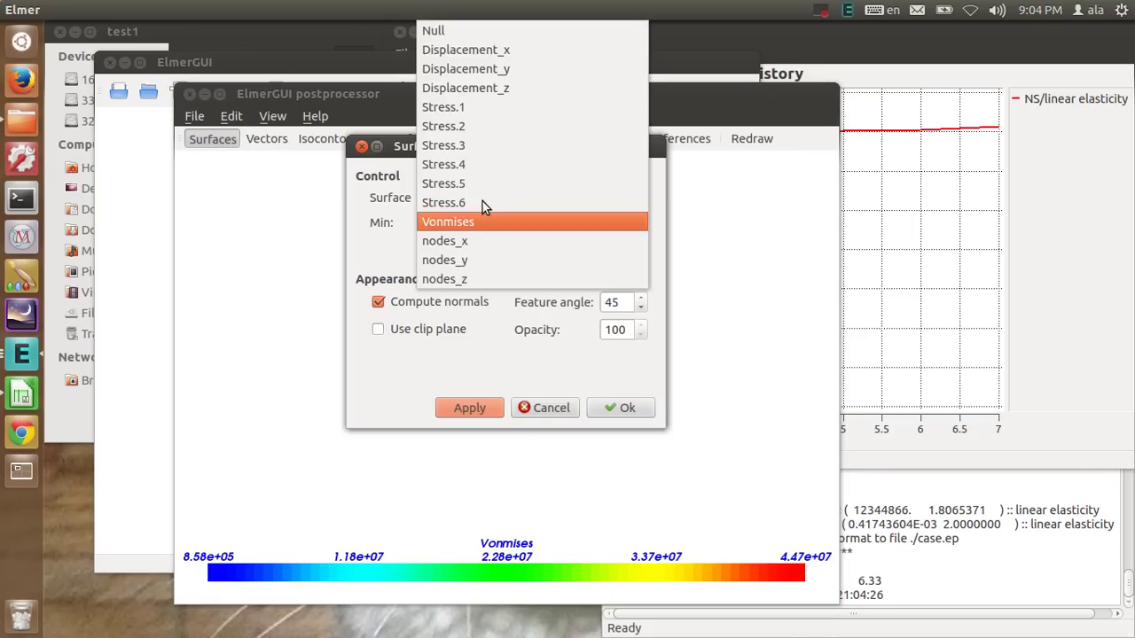
{"action": "left_click", "coordinate": [493, 71]}
{"action": "left_click", "coordinate": [611, 406]}
{"action": "mouse_move", "coordinate": [598, 409]}
{"action": "left_mouse_down"}
{"action": "mouse_move", "coordinate": [609, 355]}
{"action": "mouse_move", "coordinate": [603, 387]}
{"action": "mouse_move", "coordinate": [466, 314]}
{"action": "mouse_move", "coordinate": [382, 357]}
{"action": "mouse_move", "coordinate": [398, 294]}
{"action": "mouse_move", "coordinate": [502, 329]}
{"action": "left_mouse_up"}
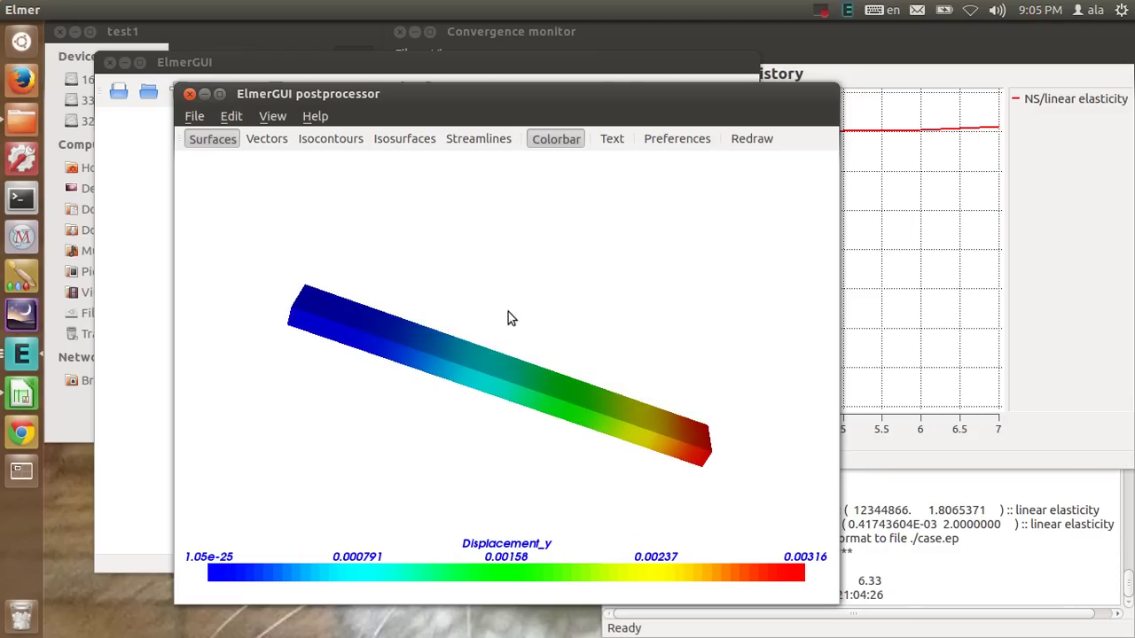
- Re-enable the colour bar showing up to 0.00316, then bring beam.ods forward
{"action": "left_click", "coordinate": [556, 143]}
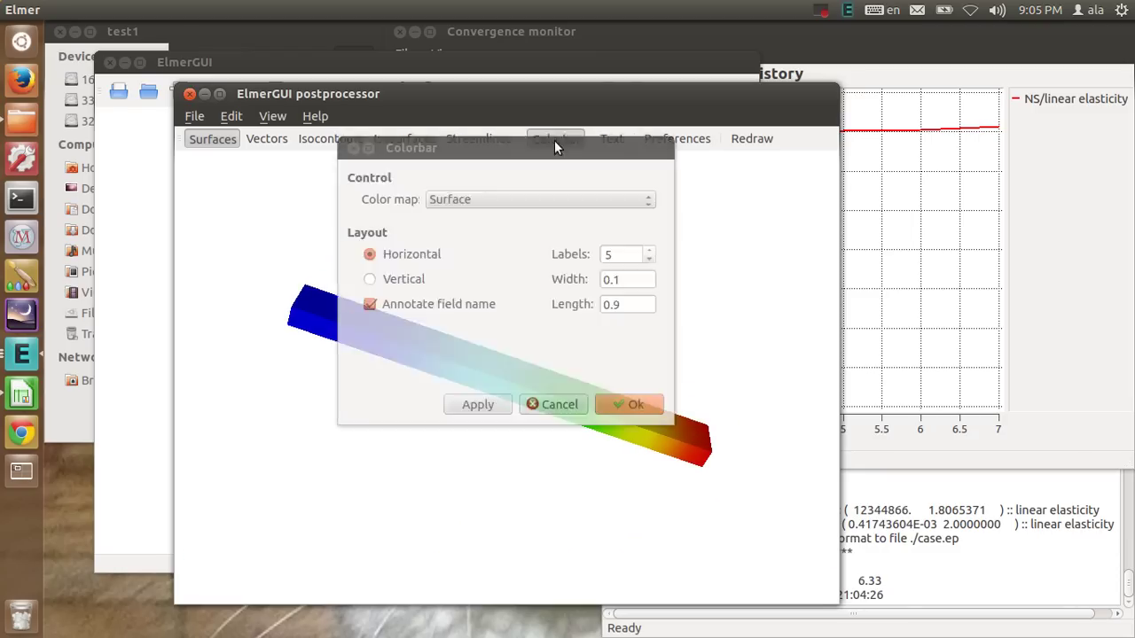
{"action": "left_click", "coordinate": [633, 401]}
{"action": "left_click_drag", "start_coordinate": [587, 409], "coordinate": [528, 392]}
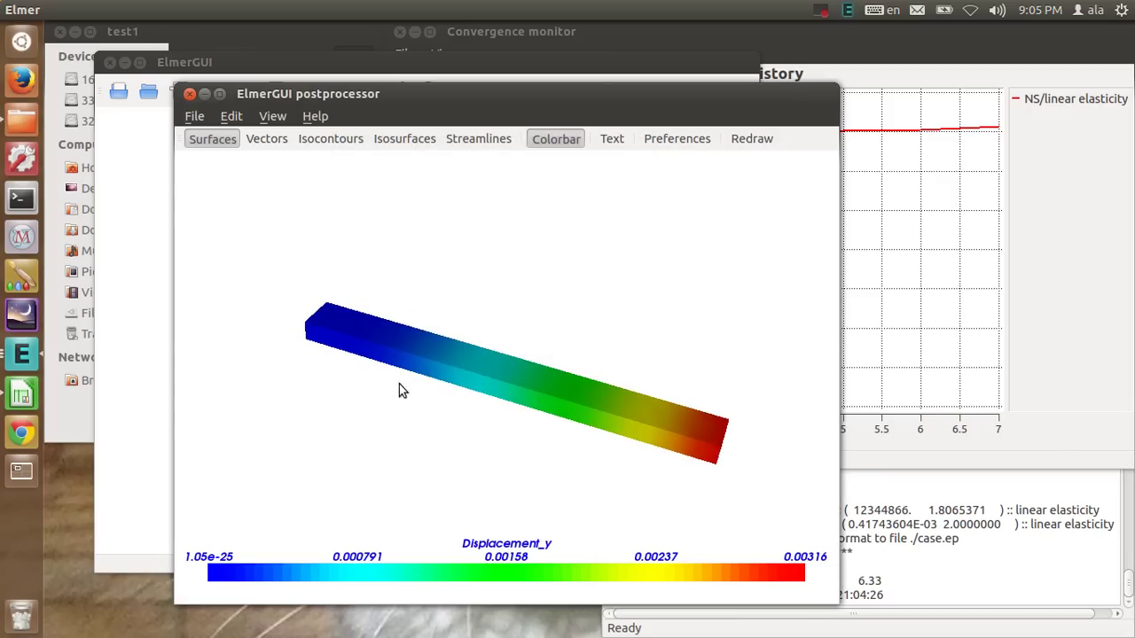
{"action": "left_click", "coordinate": [21, 395]}
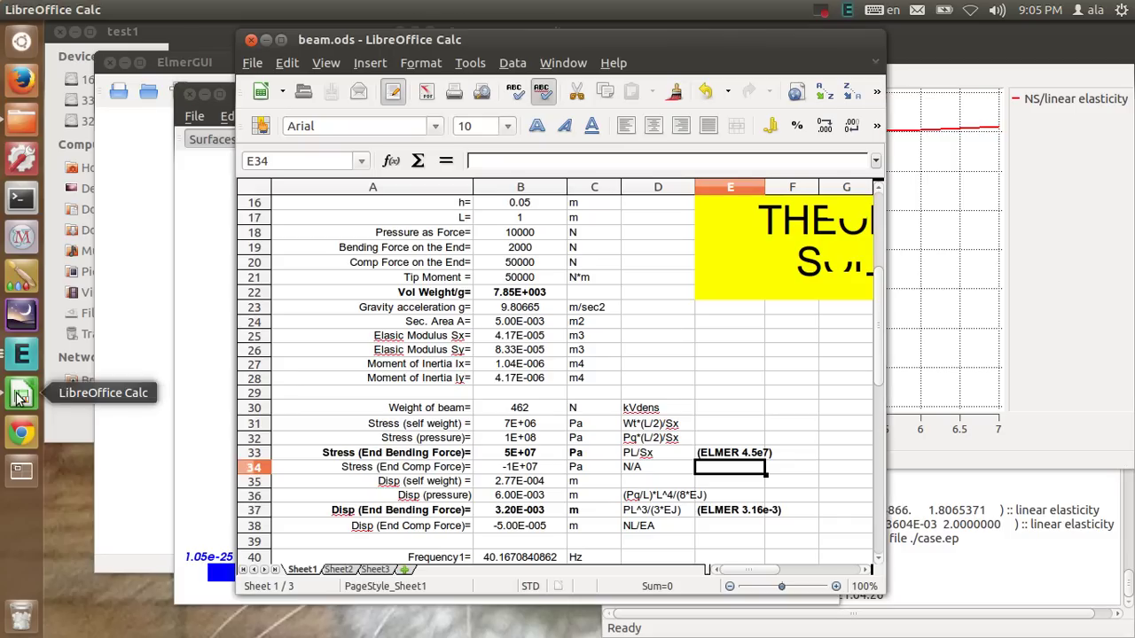
- Maximize beam.ods and inspect the B33 and B37 formulas beside the E33 and E37 ELMER notes
{"action": "left_click", "coordinate": [280, 39]}
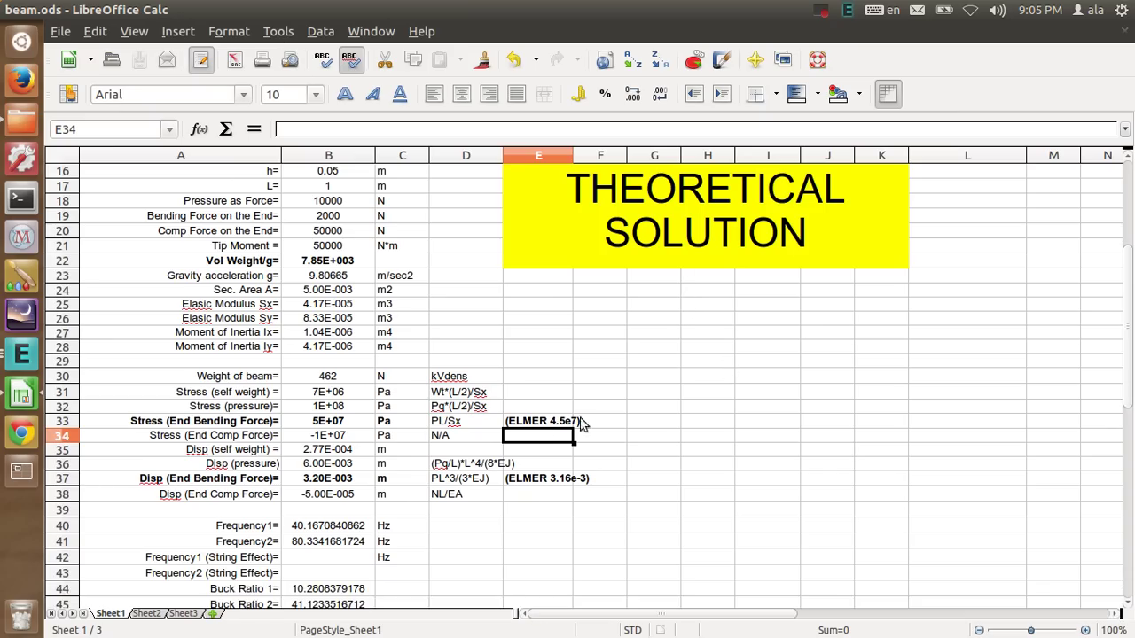
{"action": "left_click", "coordinate": [344, 424]}
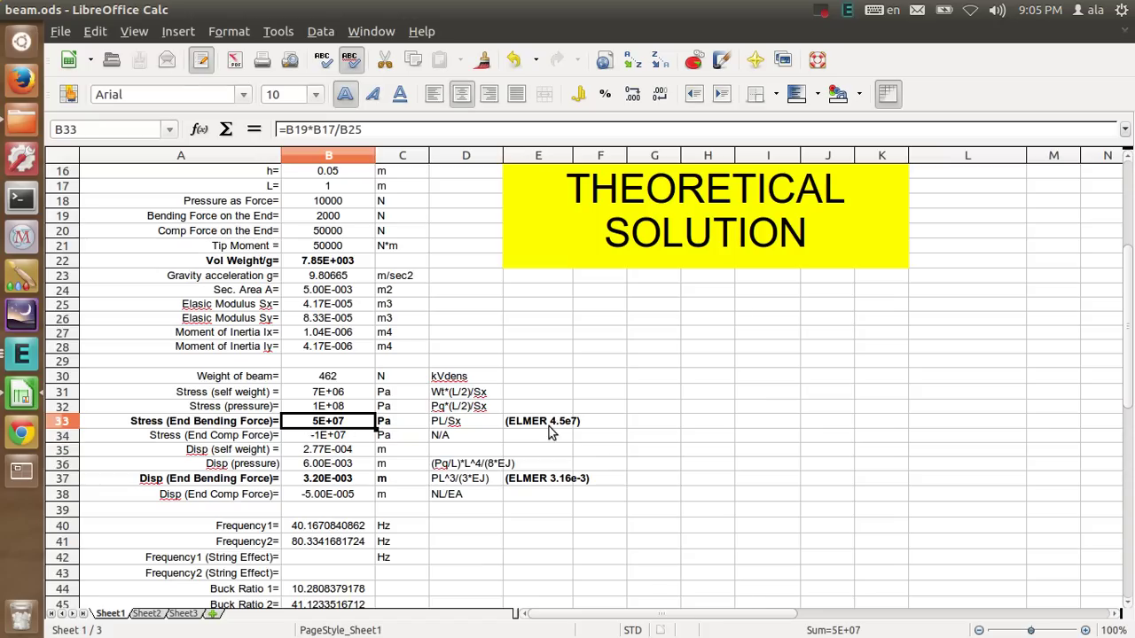
{"action": "left_click", "coordinate": [548, 424]}
{"action": "left_click", "coordinate": [550, 483]}
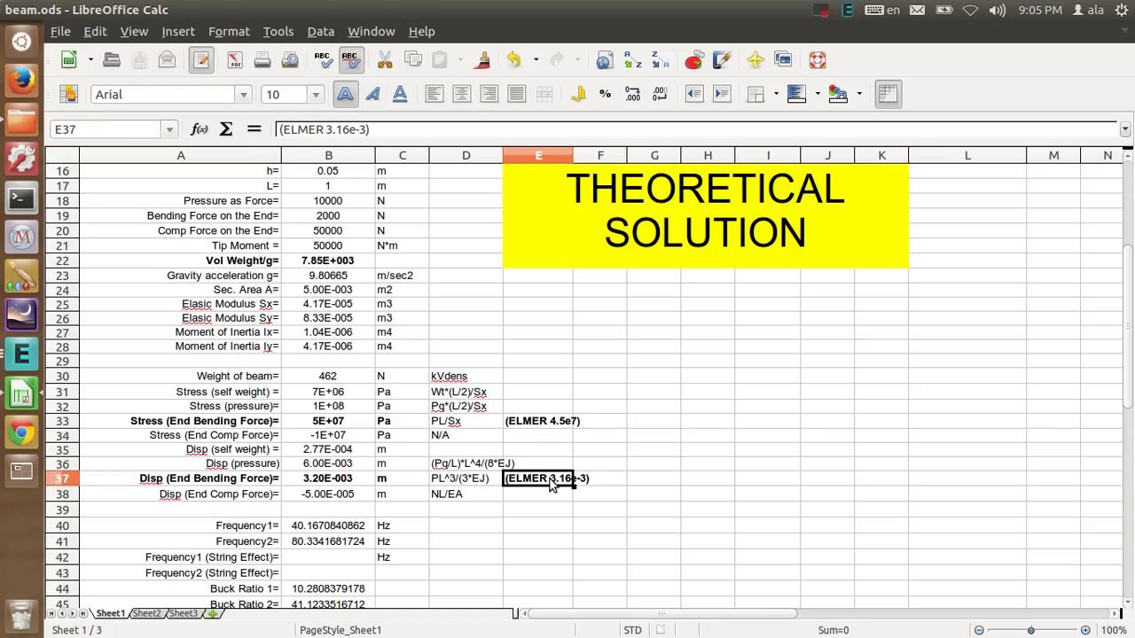
{"action": "left_click", "coordinate": [330, 480]}
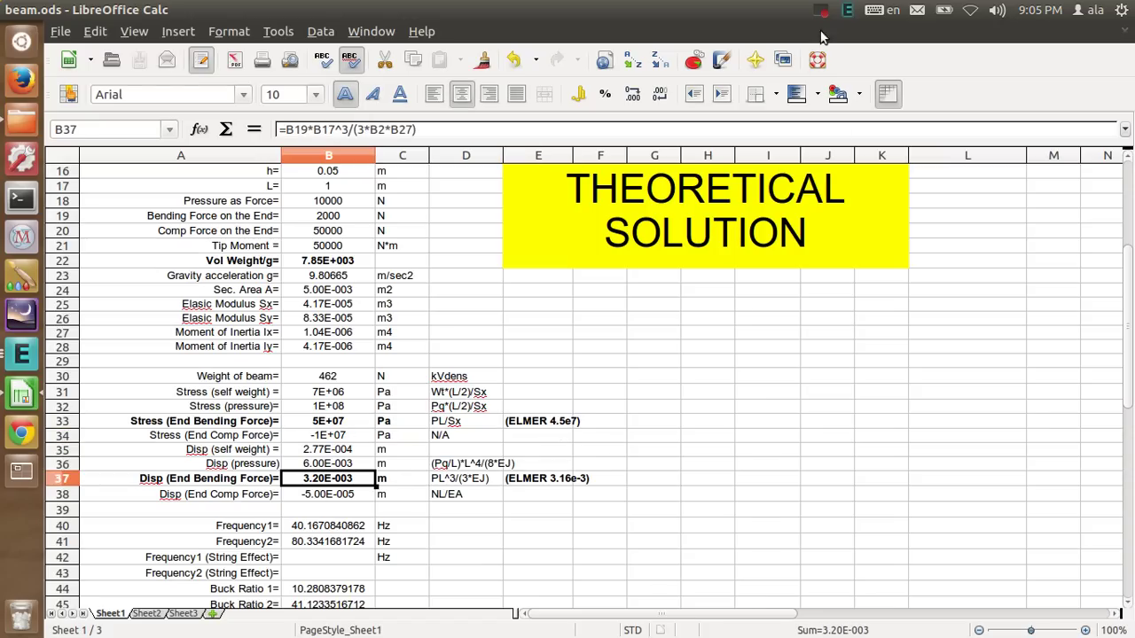